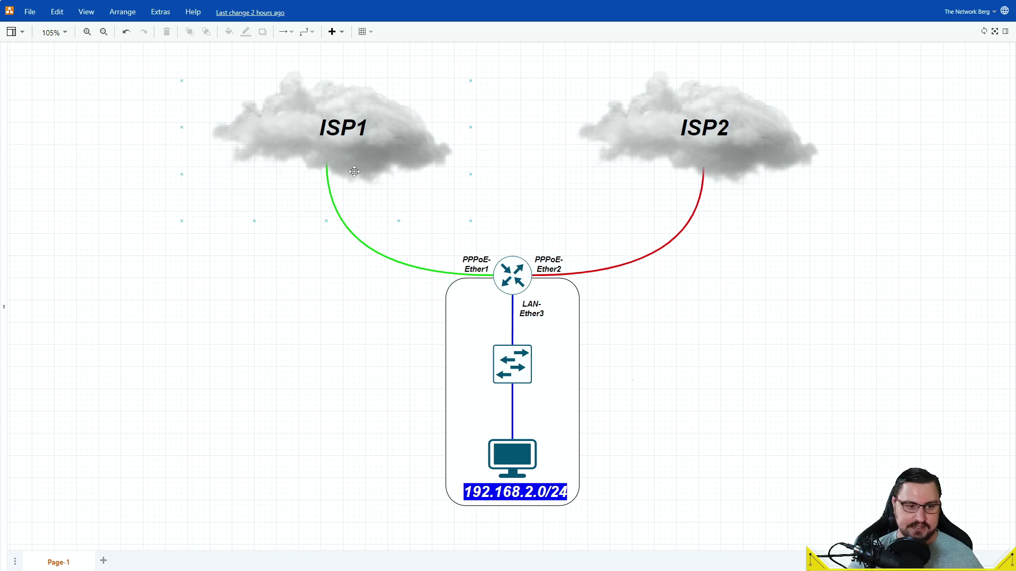
# Turn on the flow animation for the green link between ISP1 and the router
pyautogui.rightClick(381, 252)
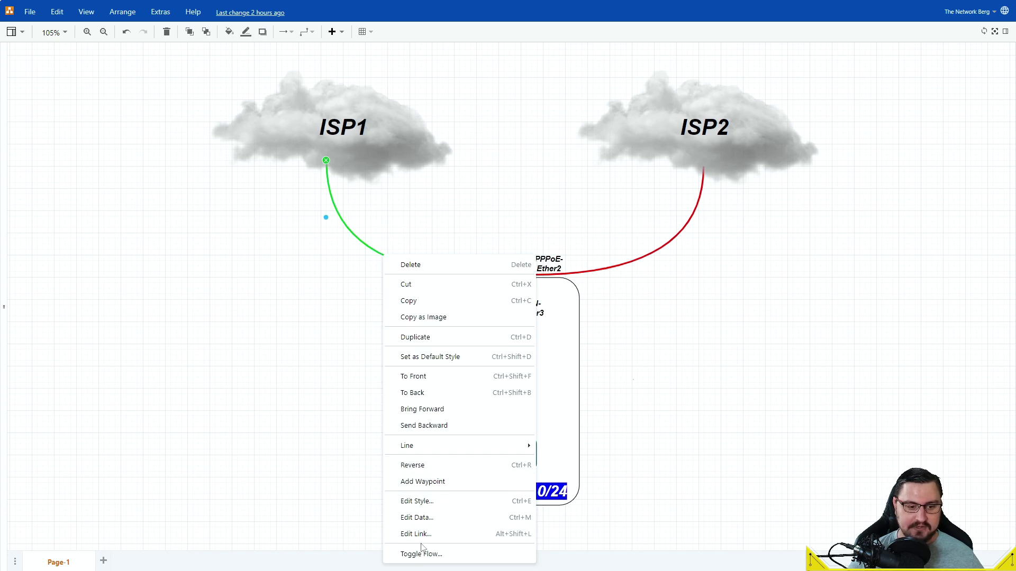
pyautogui.press('Escape')
pyautogui.rightClick(362, 244)
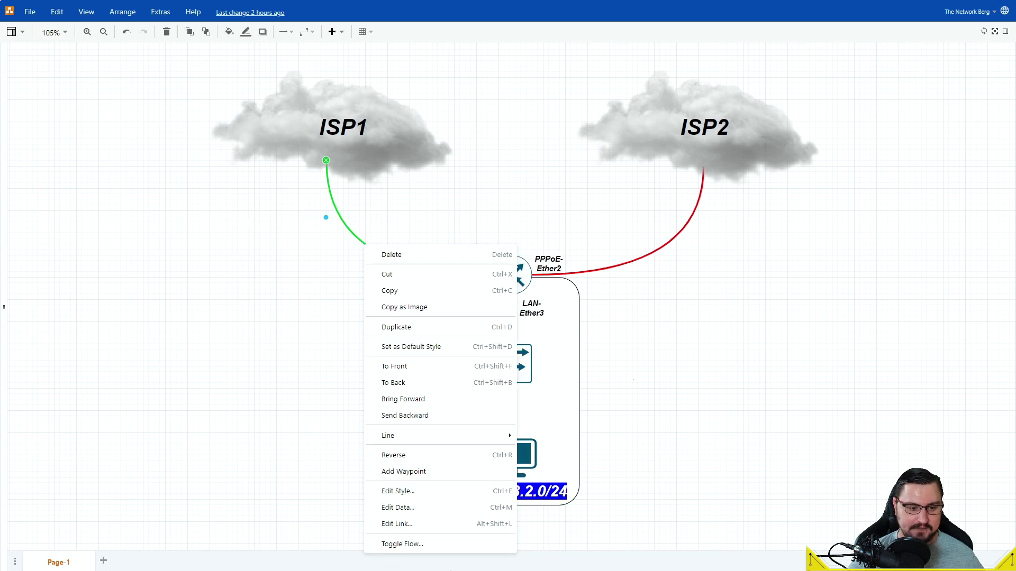
pyautogui.click(431, 542)
pyautogui.click(370, 420)
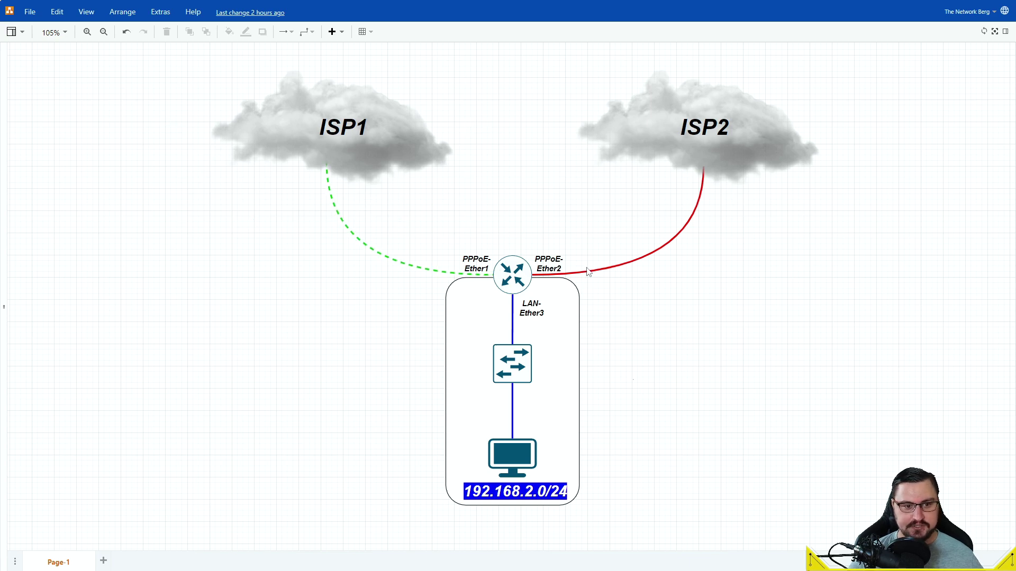
# Turn off the flow animation on the green ISP1 link and toggle it on the red ISP2 link
pyautogui.rightClick(371, 246)
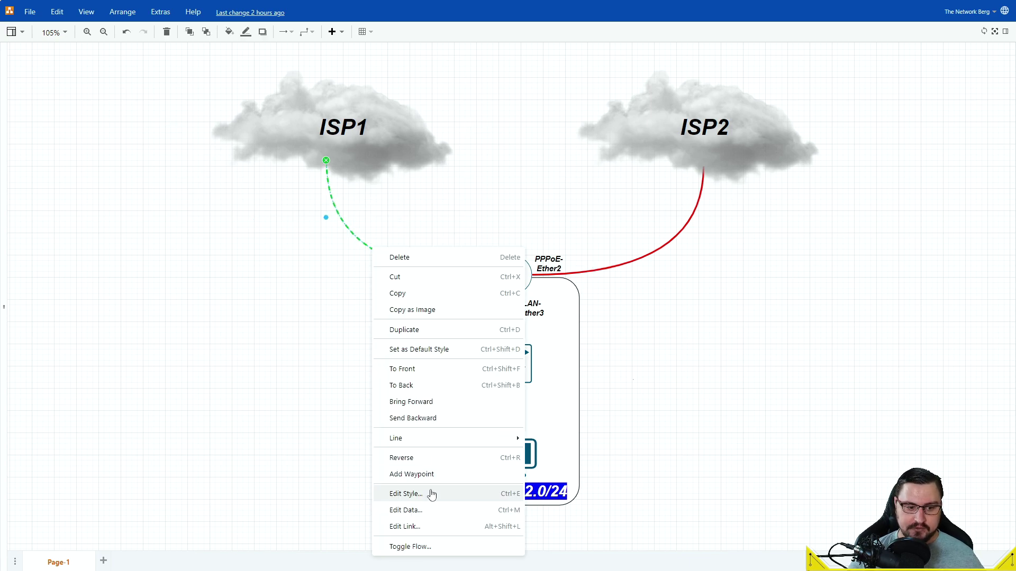
pyautogui.click(394, 546)
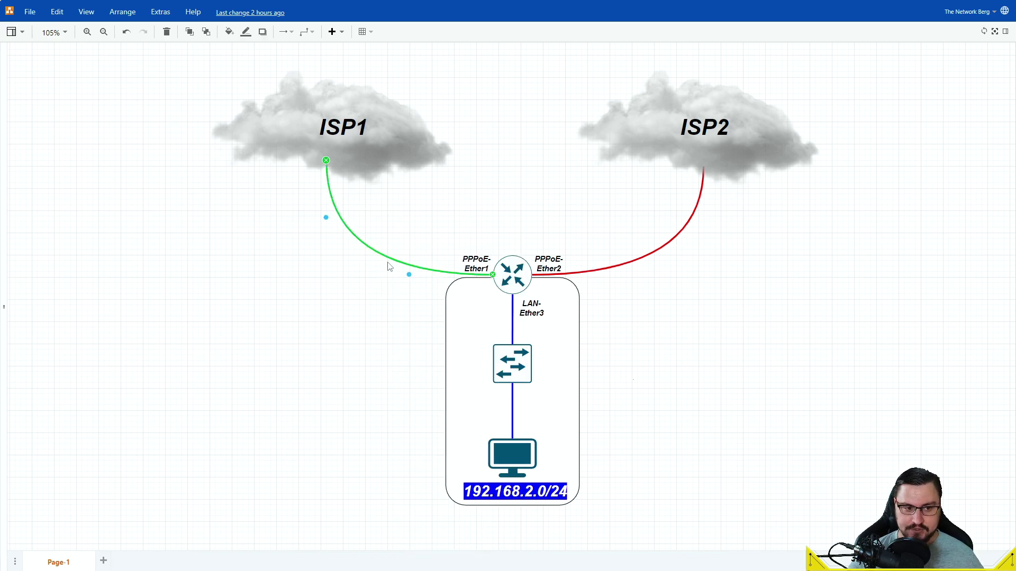
pyautogui.rightClick(600, 270)
pyautogui.click(632, 559)
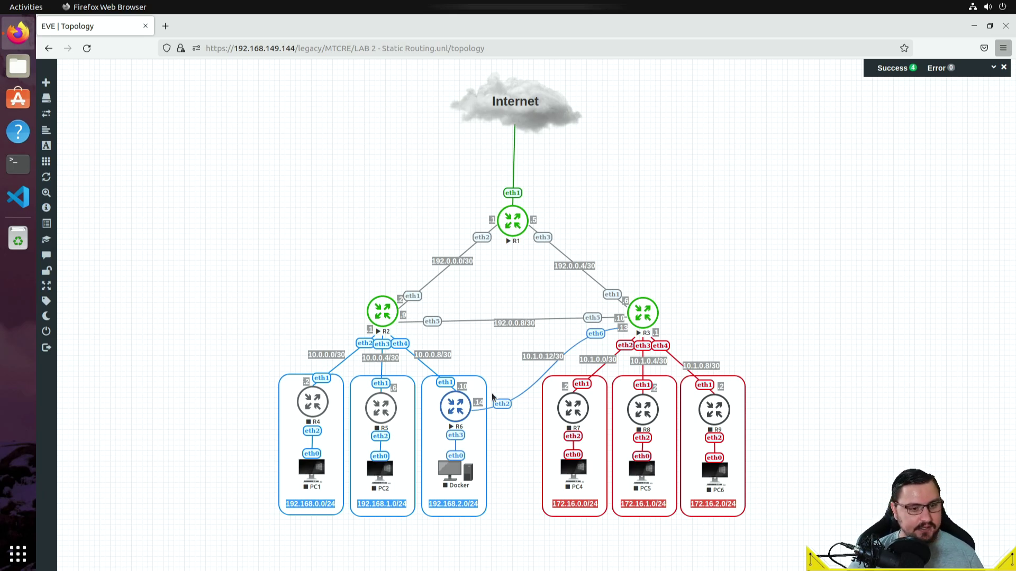
# Open a terminal on the Ubuntu desktop and maximise its window
pyautogui.click(18, 164)
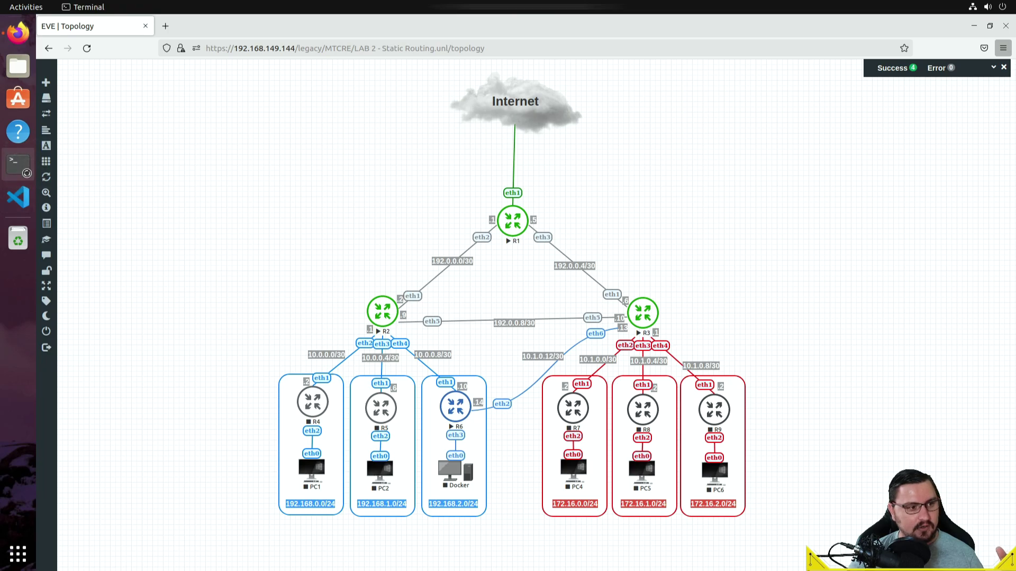
pyautogui.press('Up')
pyautogui.press('Down')
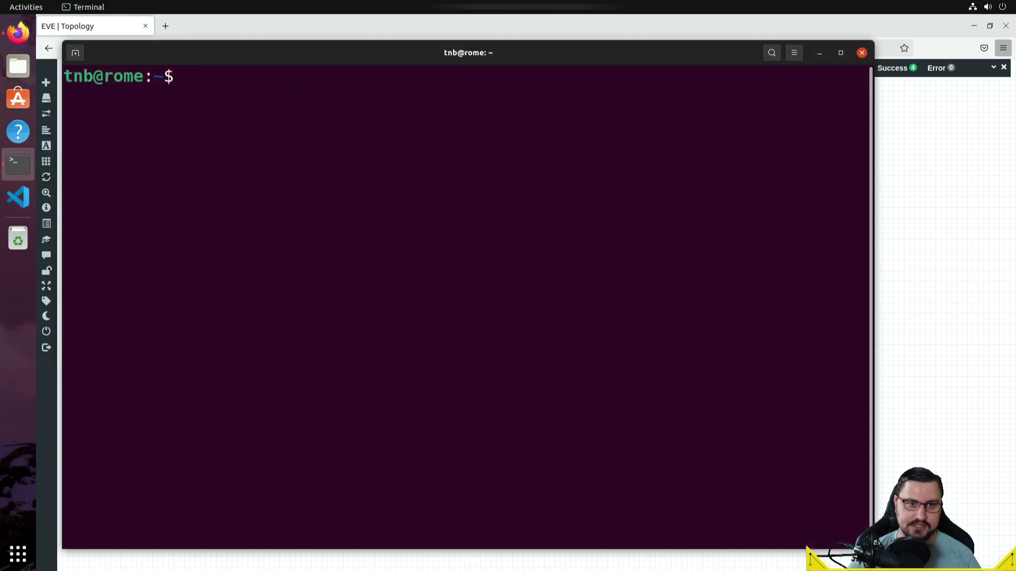
pyautogui.moveTo(449, 50); pyautogui.dragTo(525, 150)
pyautogui.doubleClick(523, 150)
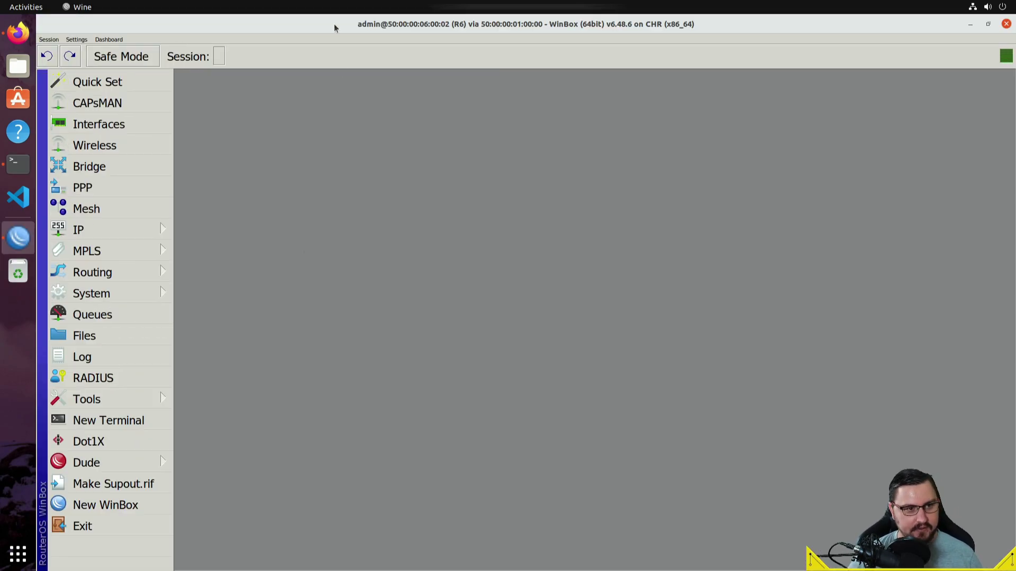
# Minimise the terminal window and keep the WinBox session for R6 maximised in front
pyautogui.doubleClick(335, 28)
pyautogui.click(968, 35)
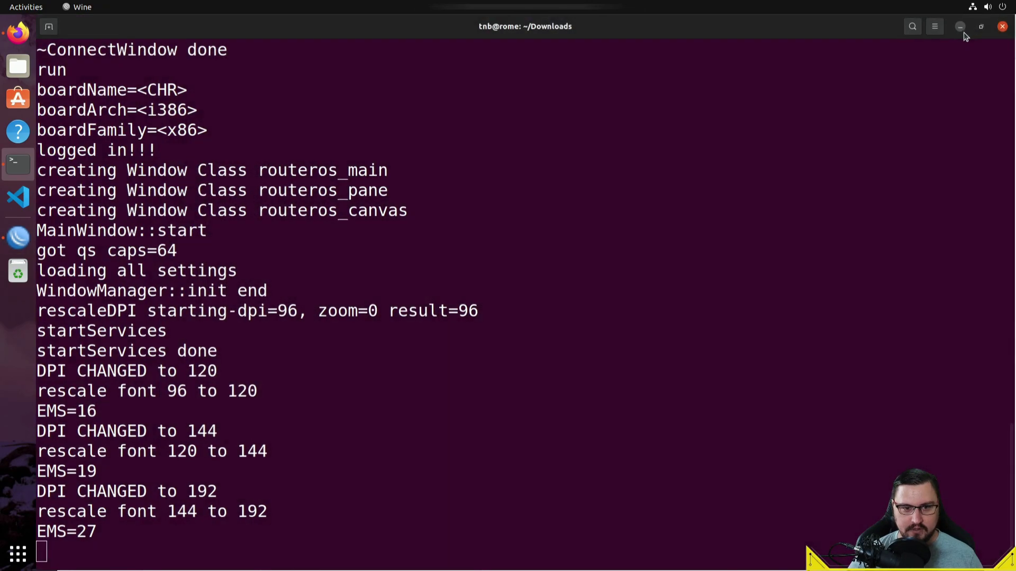
pyautogui.click(963, 27)
pyautogui.moveTo(576, 160); pyautogui.dragTo(415, 209)
pyautogui.doubleClick(416, 209)
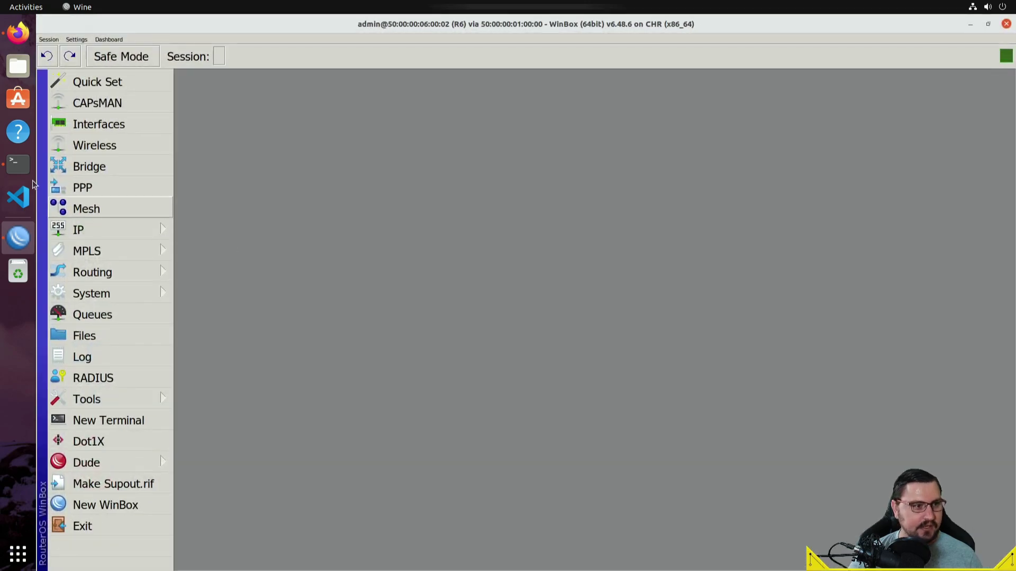
# Open the interface list and inspect the general settings of the pppoe-out1 and pppoe-out2 clients
pyautogui.click(98, 124)
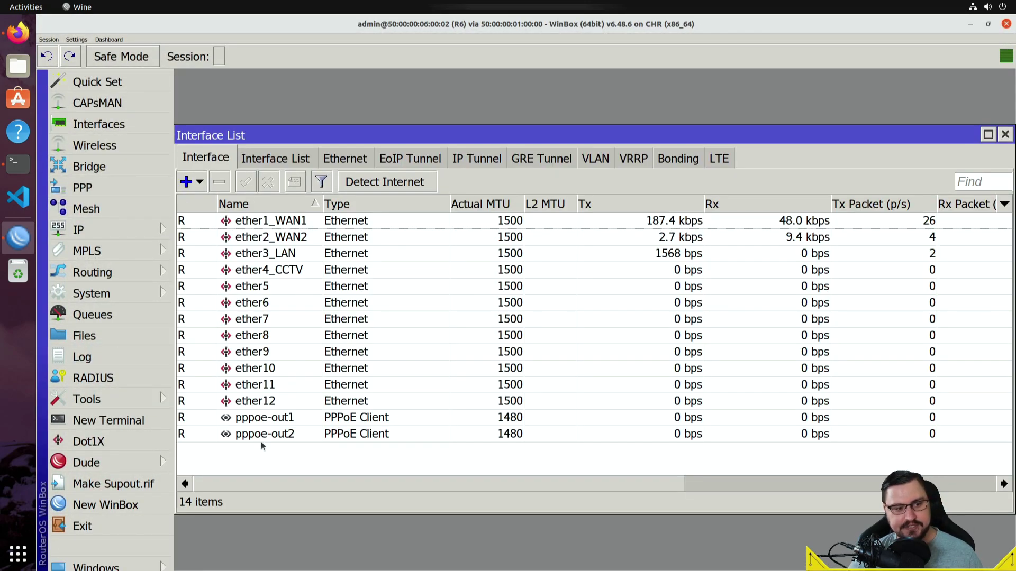
pyautogui.doubleClick(281, 422)
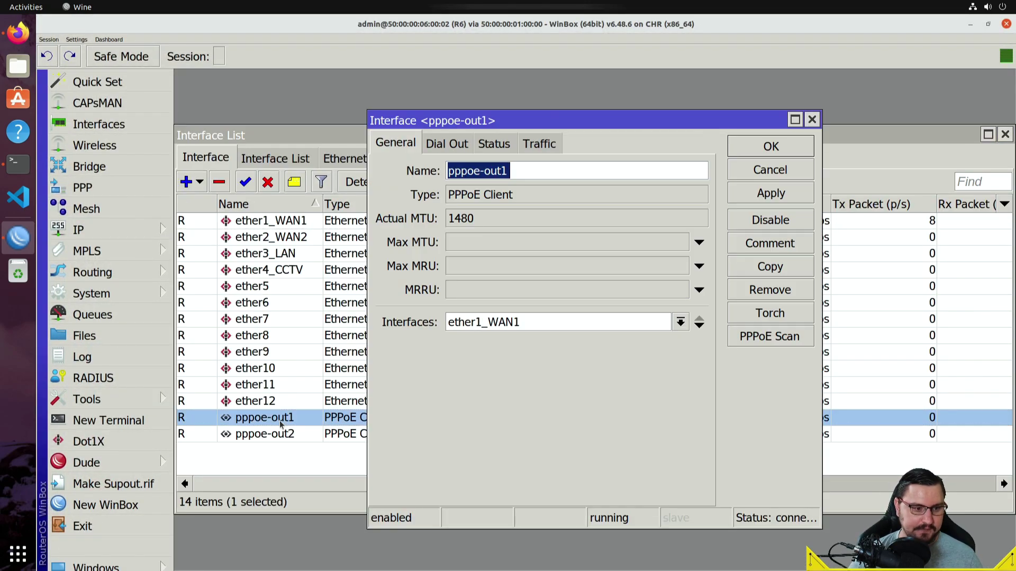
pyautogui.press('Escape')
pyautogui.click(302, 433)
pyautogui.doubleClick(302, 433)
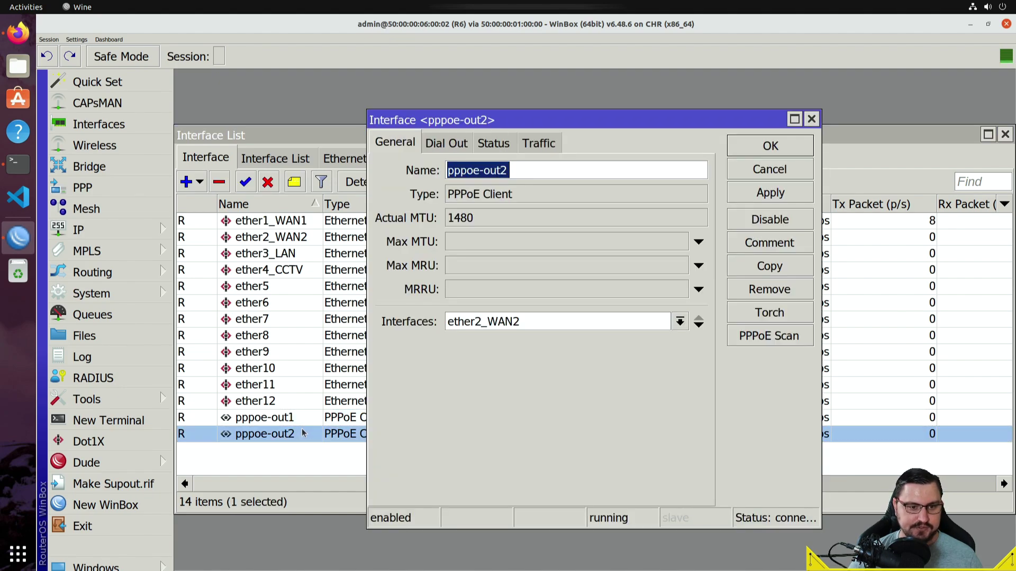
pyautogui.press('Escape')
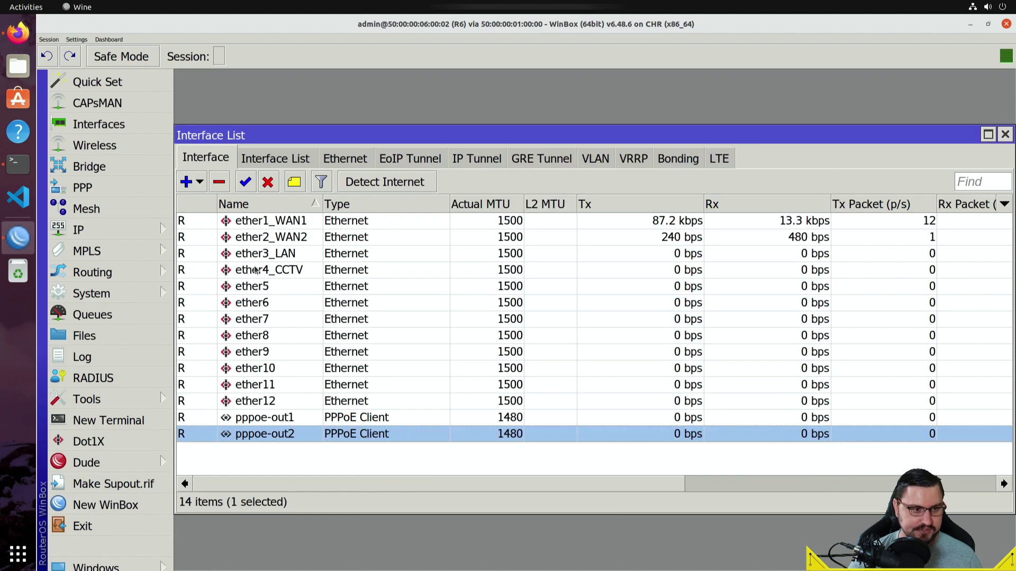
# Examine the status of pppoe-out1, highlighting its remote and local addresses, and close its properties
pyautogui.doubleClick(217, 418)
pyautogui.click(479, 146)
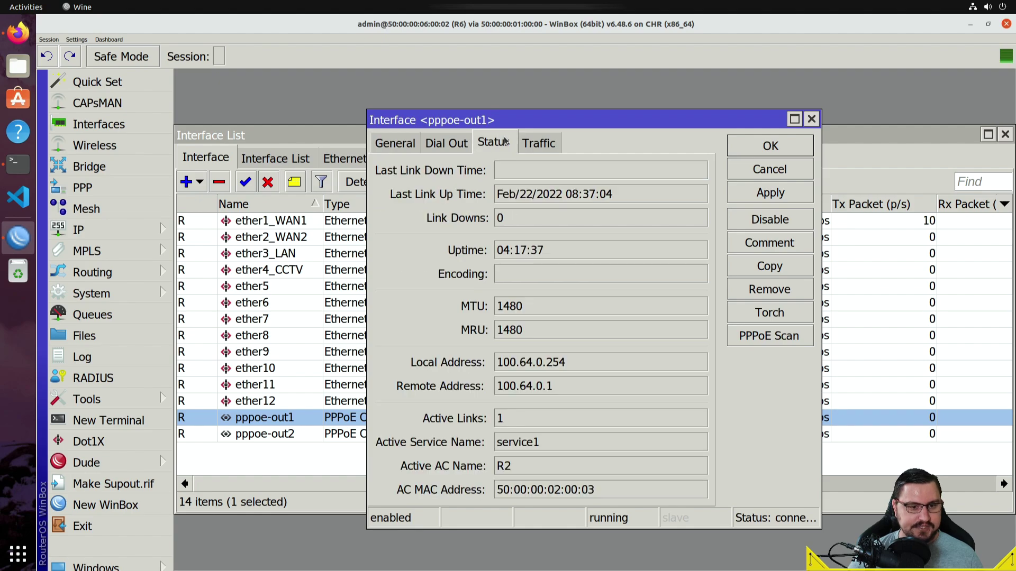
pyautogui.moveTo(565, 385); pyautogui.dragTo(476, 400)
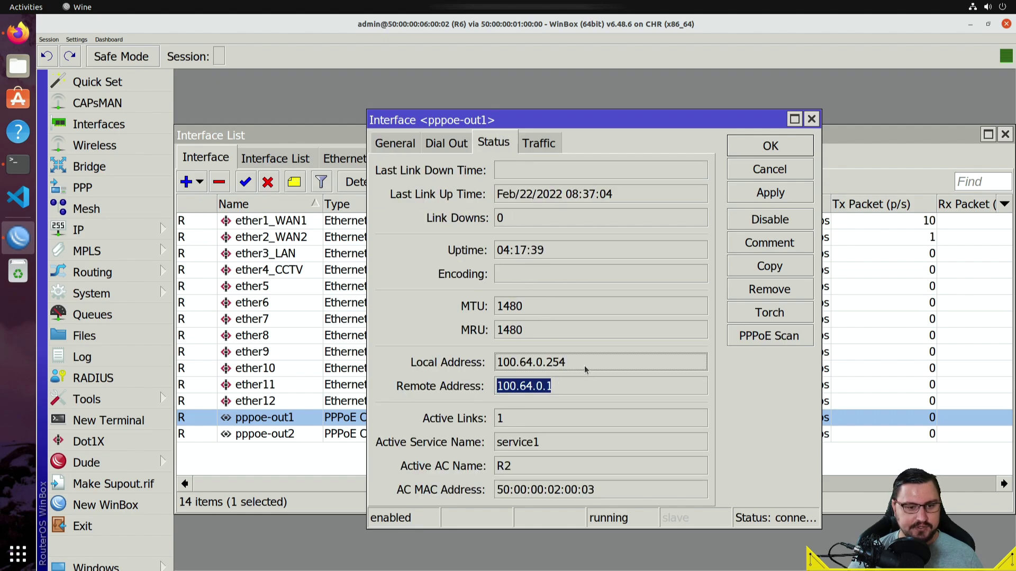
pyautogui.moveTo(582, 365); pyautogui.dragTo(482, 364)
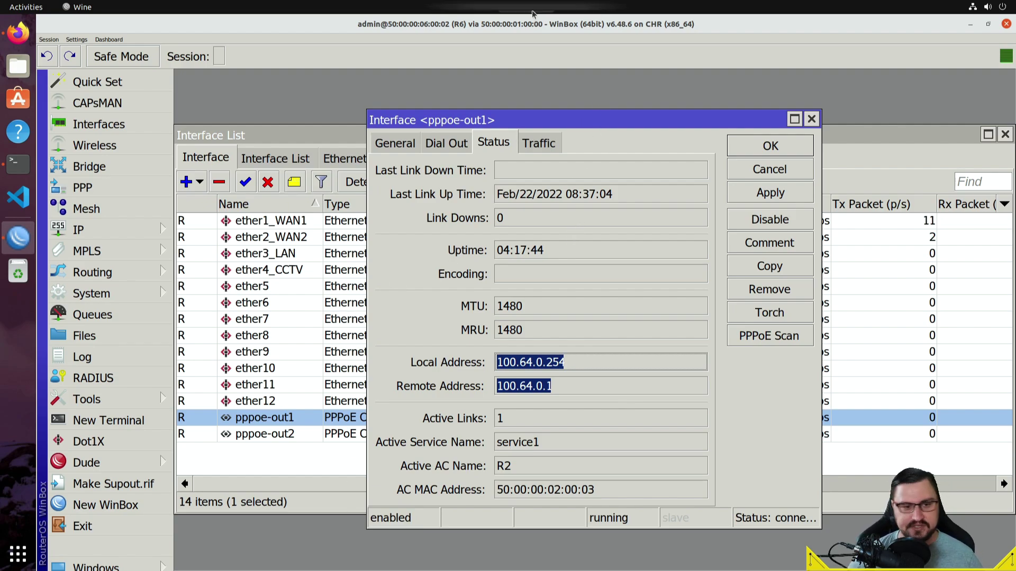
pyautogui.press('Escape')
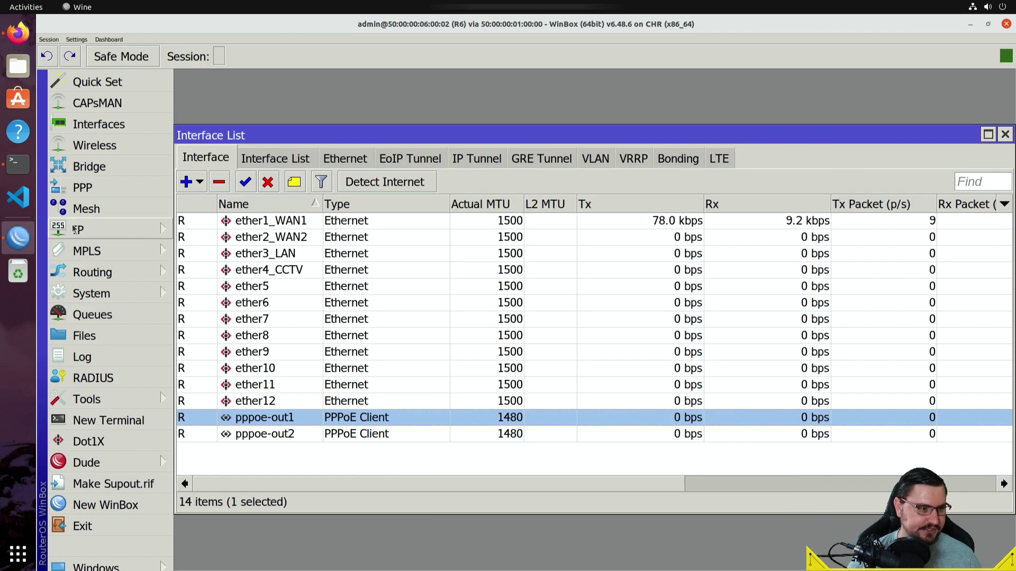
# Return to the EVE topology, duplicate the 192.0.0.0/30 label between R1 and R2, and change the copy to 192.0.0.1/32
pyautogui.click(971, 25)
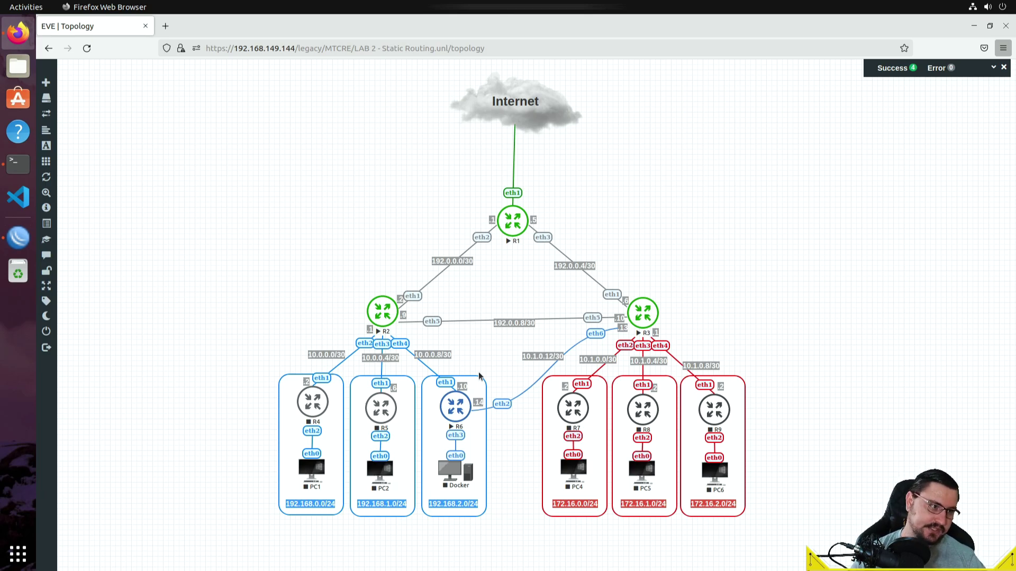
pyautogui.rightClick(324, 353)
pyautogui.click(347, 285)
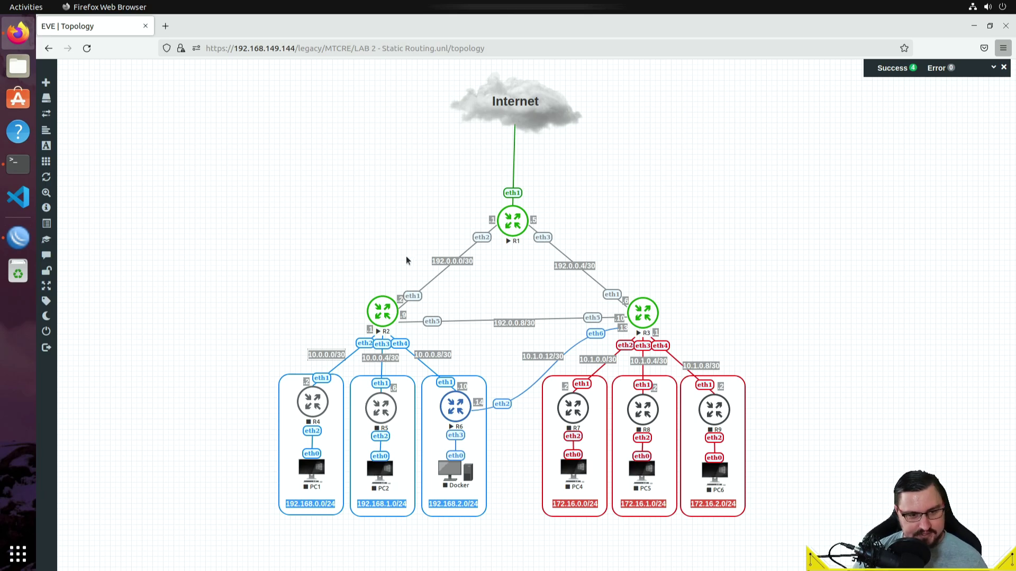
pyautogui.rightClick(447, 261)
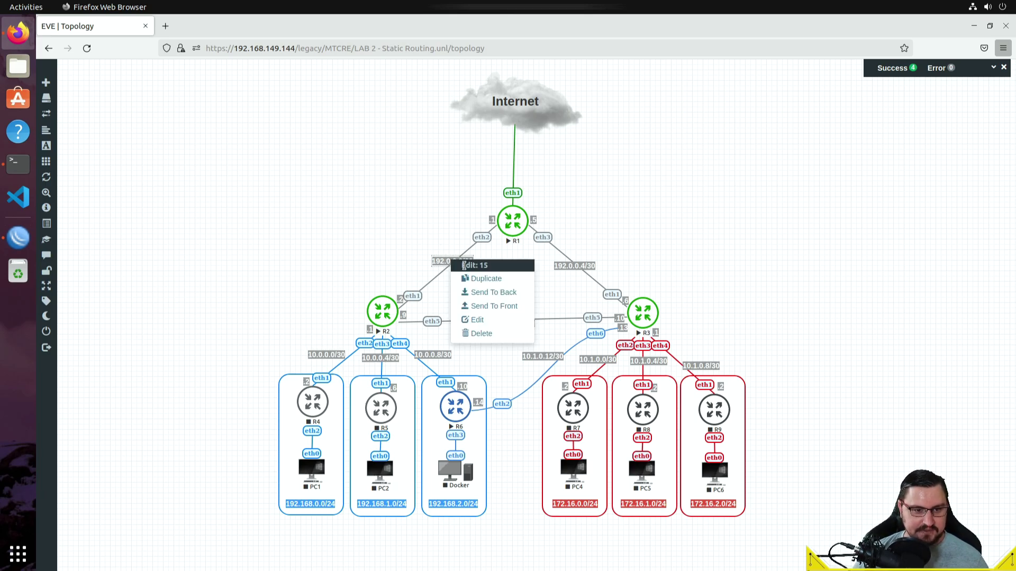
pyautogui.click(466, 286)
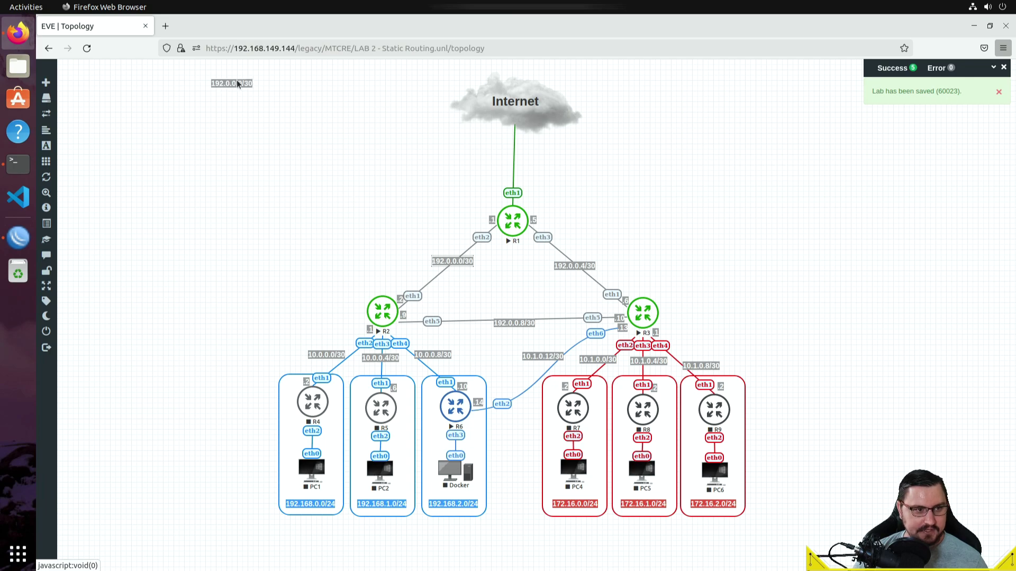
pyautogui.doubleClick(236, 84)
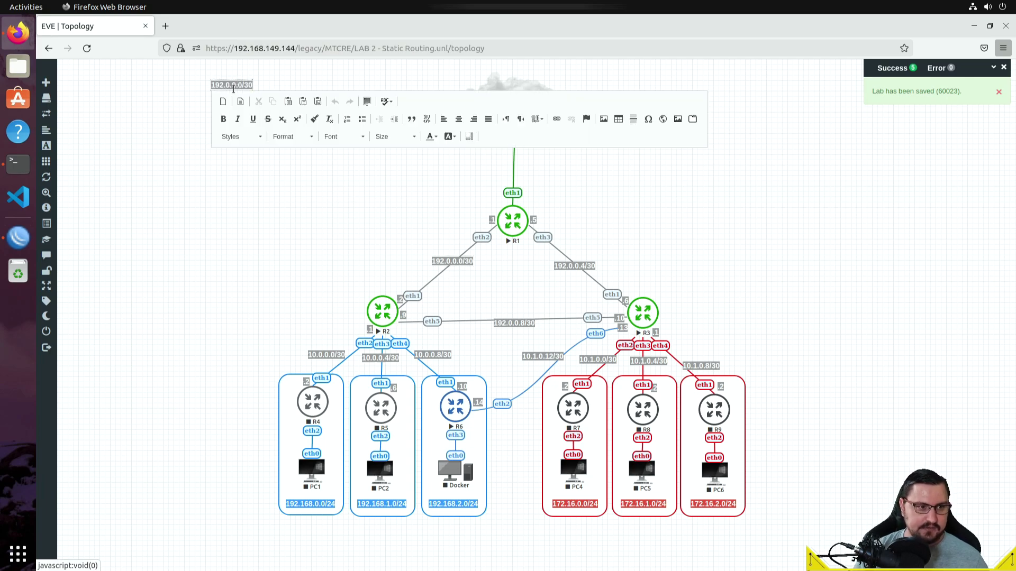
pyautogui.press('BackSpace')
pyautogui.write('2')
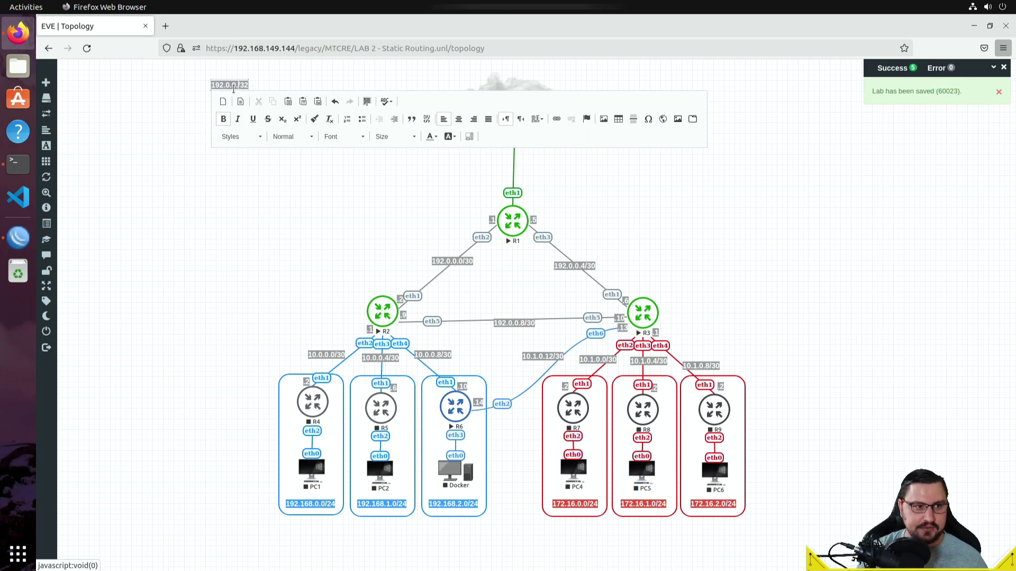
pyautogui.click(354, 189)
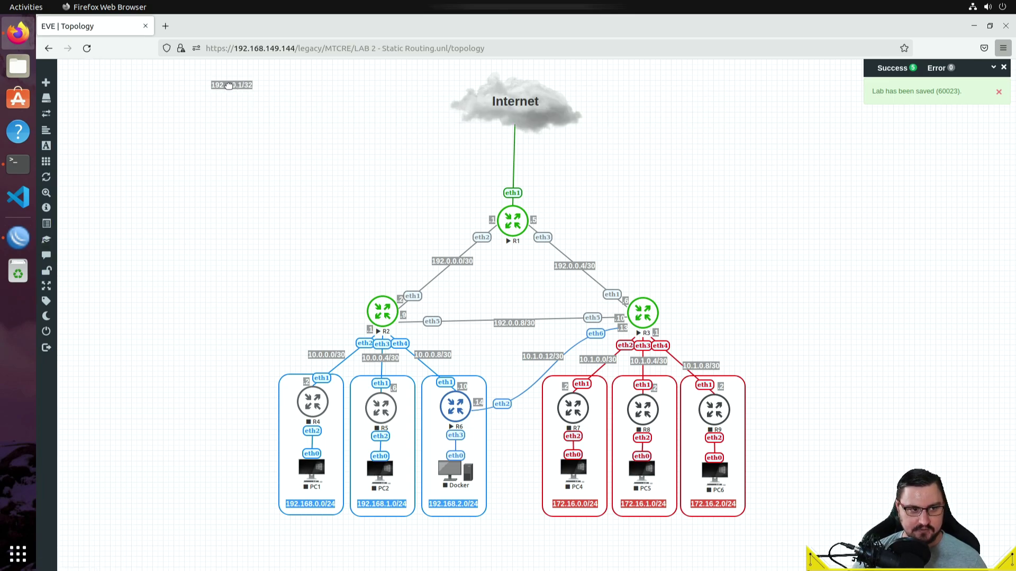
# Duplicate the 192.0.0.1/32 label, place the copy below it, and change its text to 192.0.0.0/30
pyautogui.rightClick(222, 88)
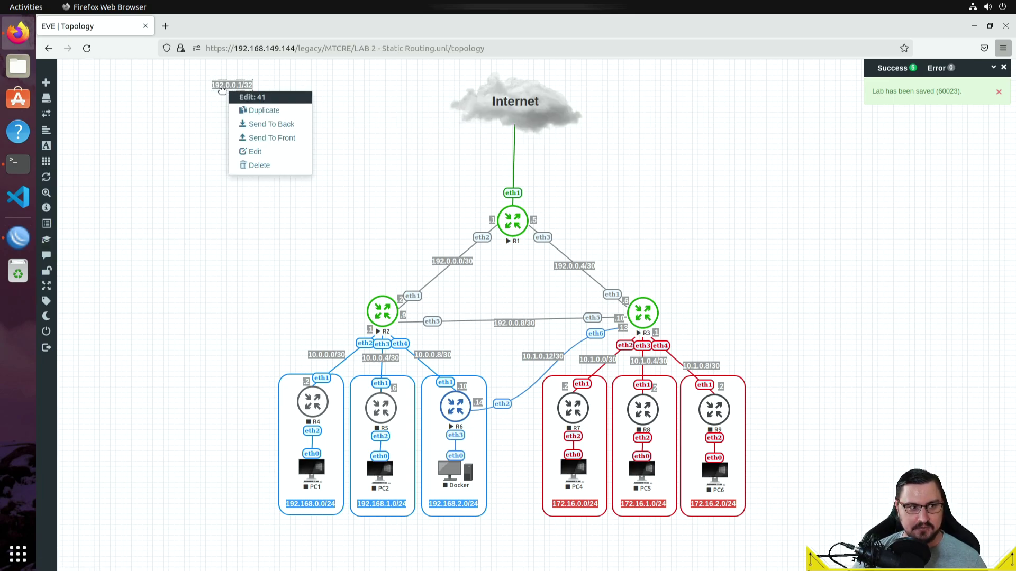
pyautogui.click(265, 111)
pyautogui.moveTo(238, 104)
pyautogui.mouseDown()
pyautogui.moveTo(234, 86)
pyautogui.moveTo(236, 106)
pyautogui.mouseUp()
pyautogui.doubleClick(235, 112)
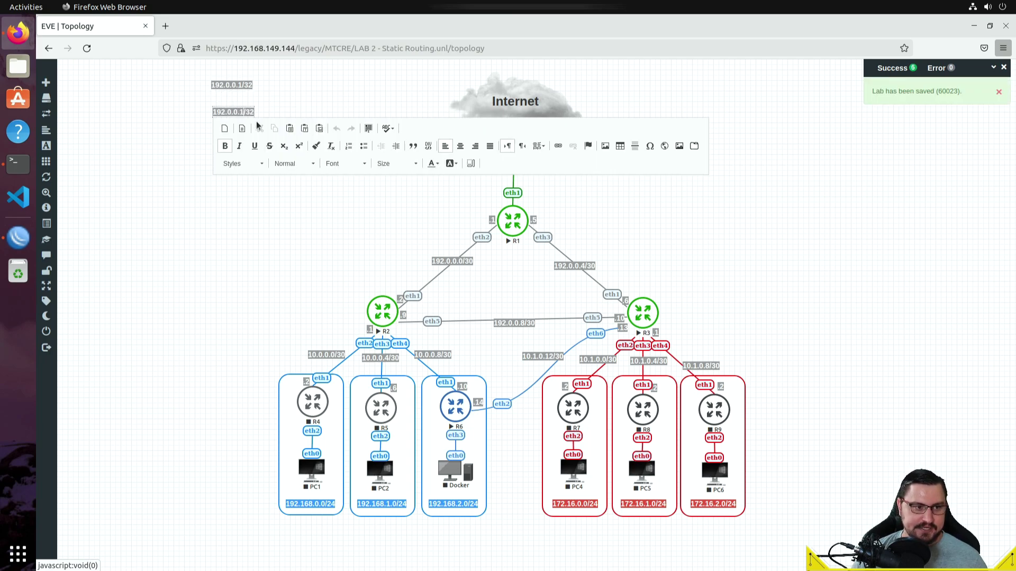
pyautogui.press('BackSpace')
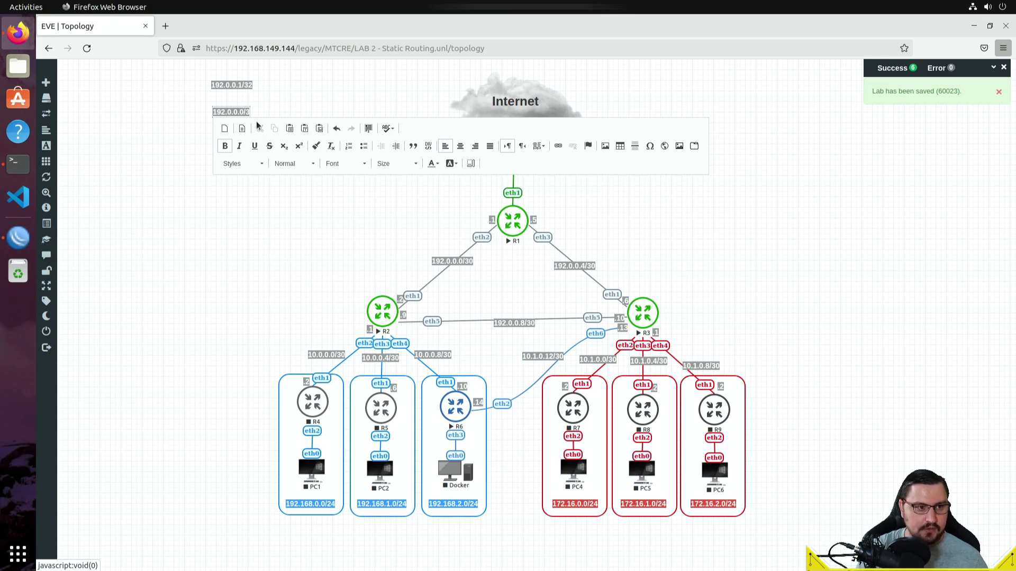
pyautogui.click(250, 227)
pyautogui.moveTo(252, 115); pyautogui.dragTo(241, 109)
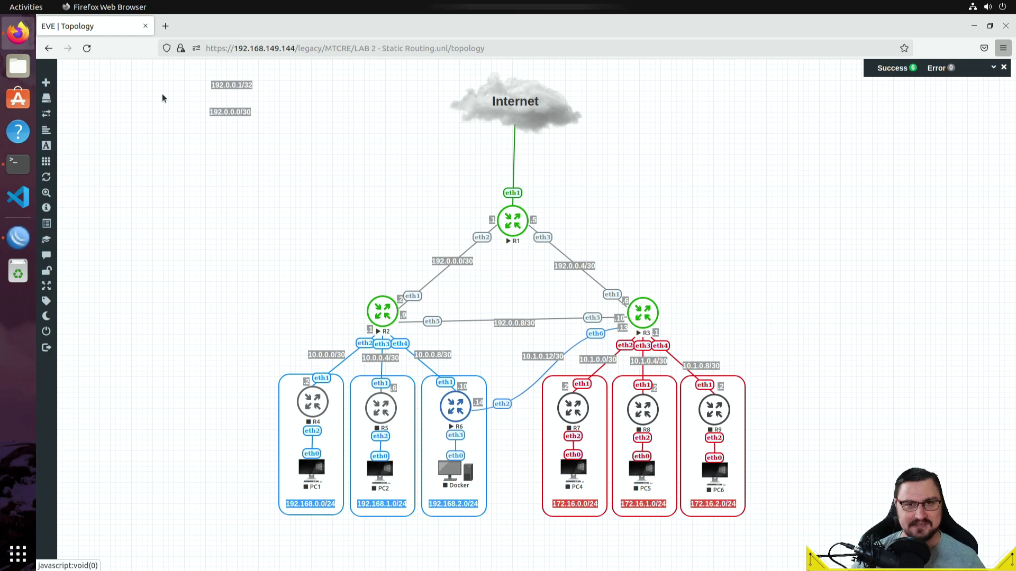
# Duplicate the lower 192.0.0.0/30 label, change the copy to 192.0.0.0/31, and stack it between the /32 and /30 labels
pyautogui.rightClick(245, 115)
pyautogui.click(242, 148)
pyautogui.moveTo(233, 132); pyautogui.dragTo(232, 97)
pyautogui.doubleClick(232, 98)
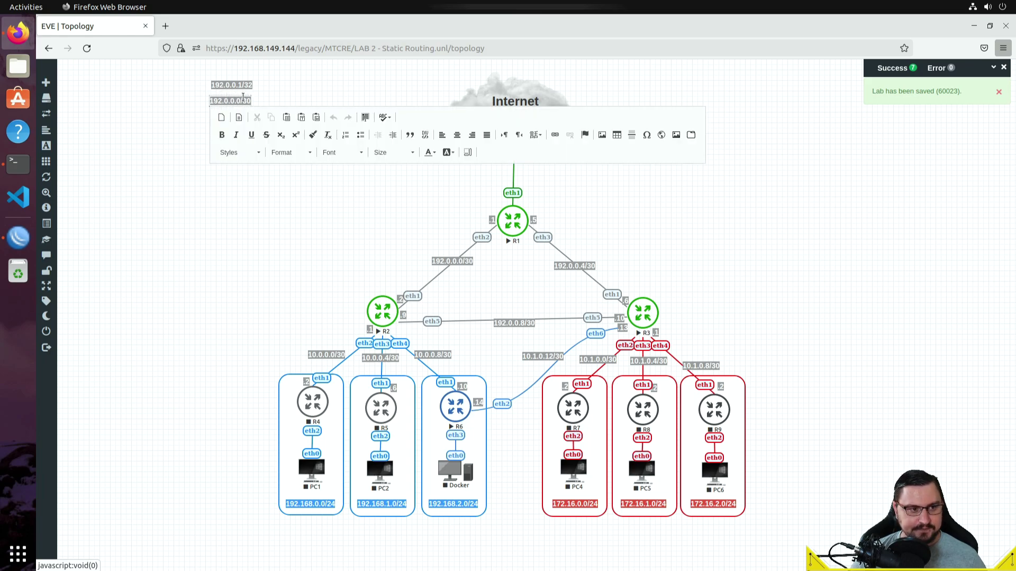
pyautogui.press('BackSpace')
pyautogui.press('BackSpace')
pyautogui.write('10')
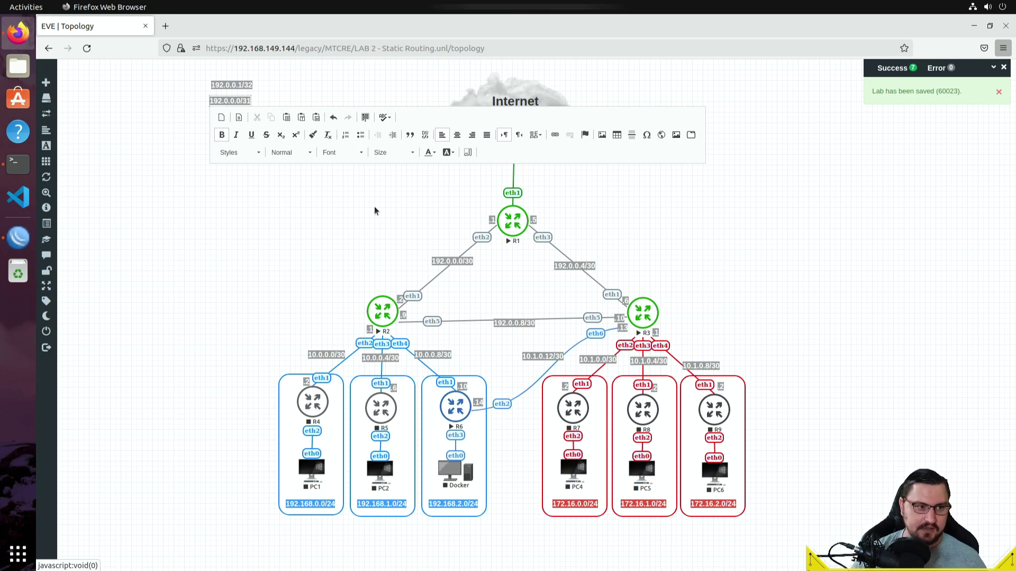
pyautogui.click(374, 210)
pyautogui.moveTo(225, 83); pyautogui.dragTo(222, 87)
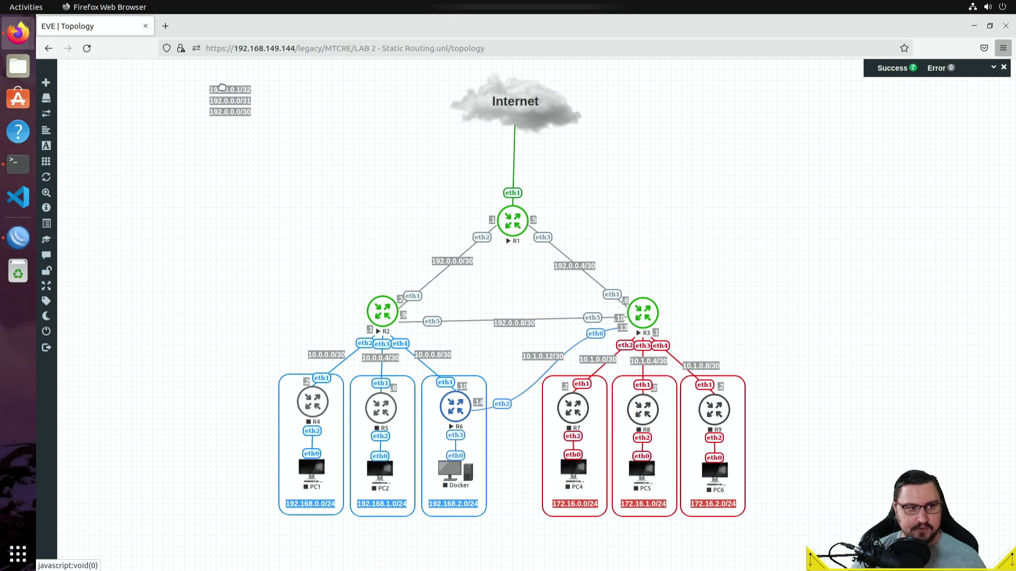
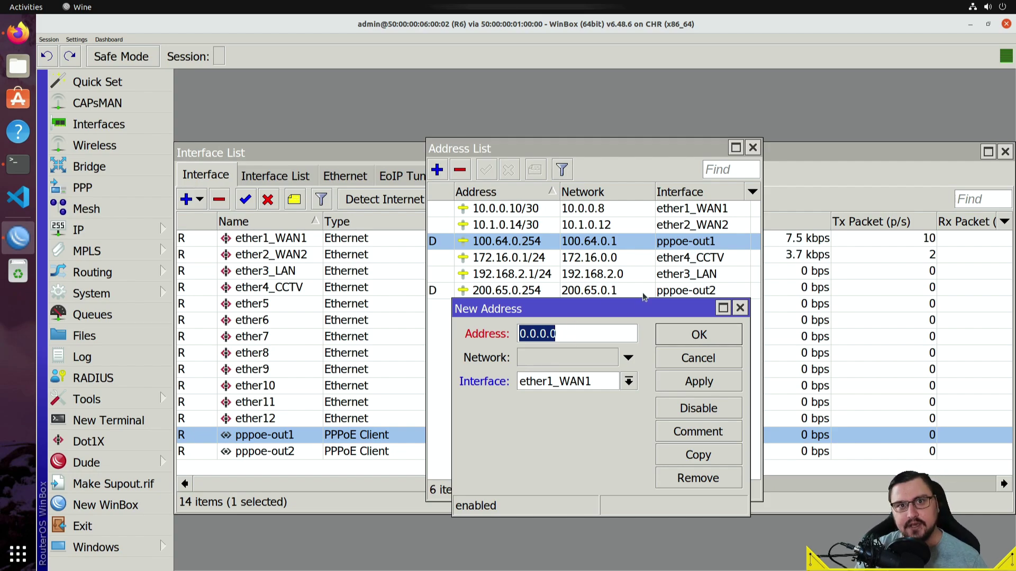
# Fill in a new address 100.64.0.253 with network 100.64.0.1 on ether1_WAN1, and discard it
pyautogui.write('10')
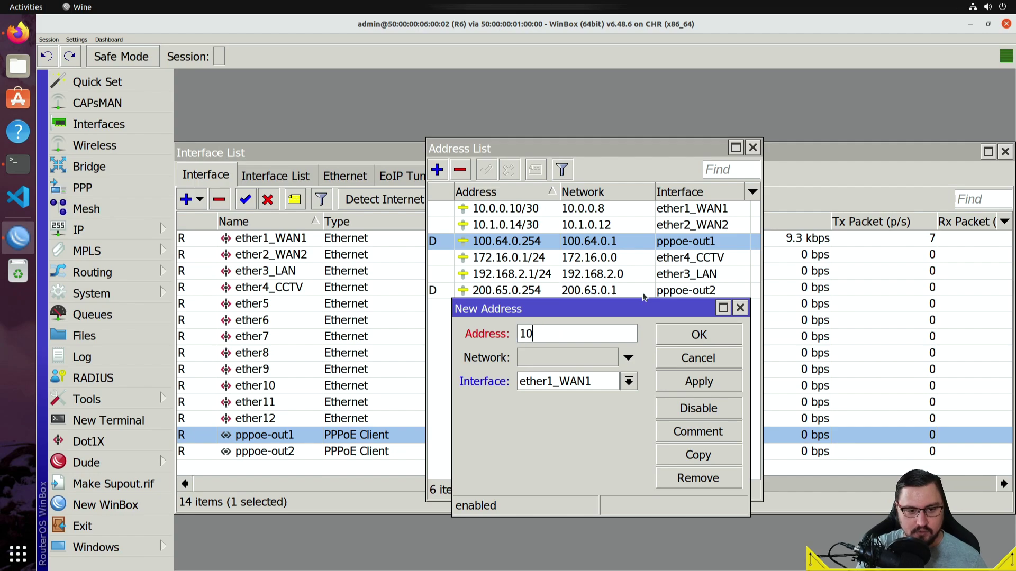
pyautogui.write('0.64')
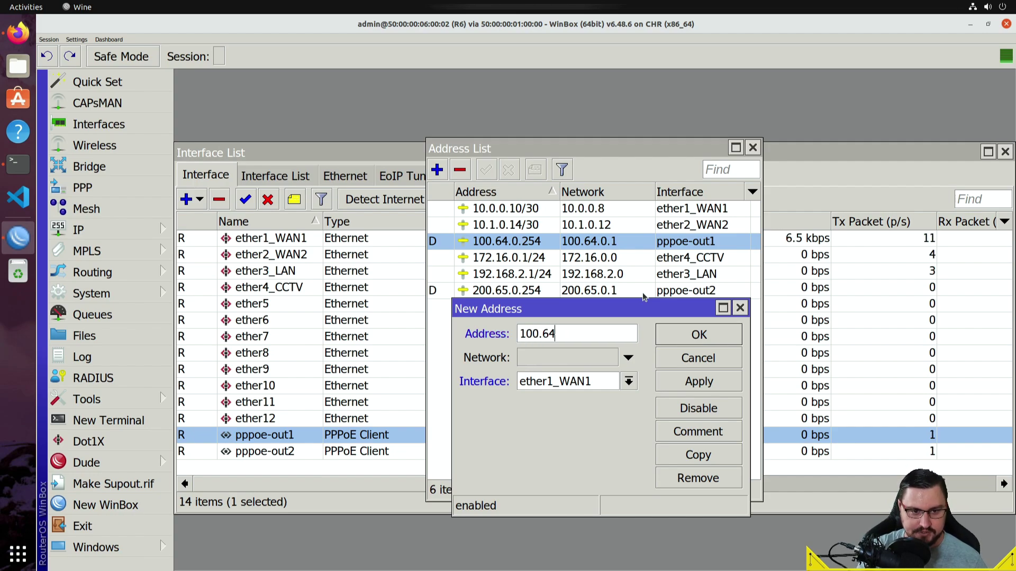
pyautogui.write('.0.253')
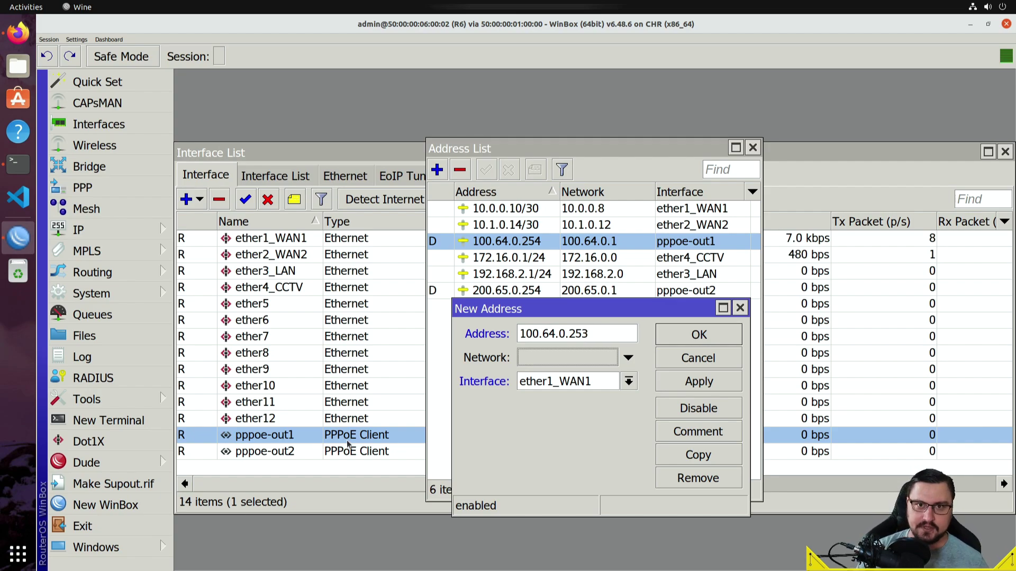
pyautogui.press('Tab')
pyautogui.write('100.')
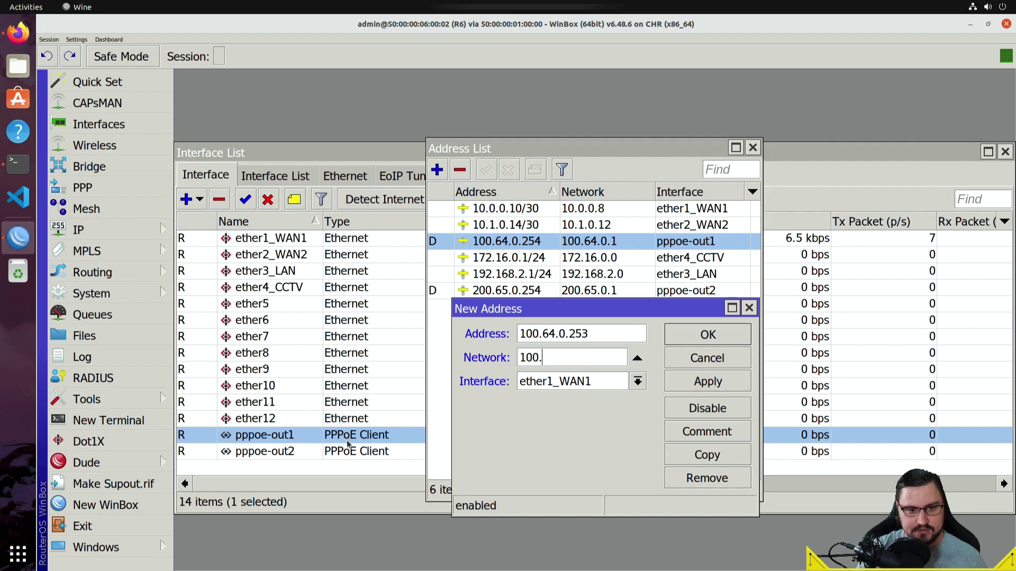
pyautogui.write('64.0.1')
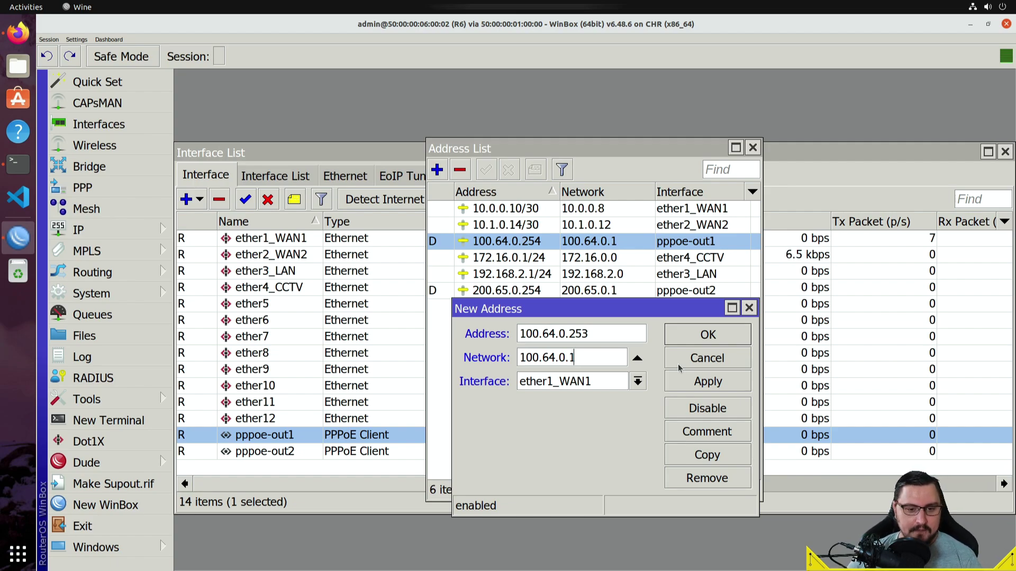
pyautogui.click(692, 353)
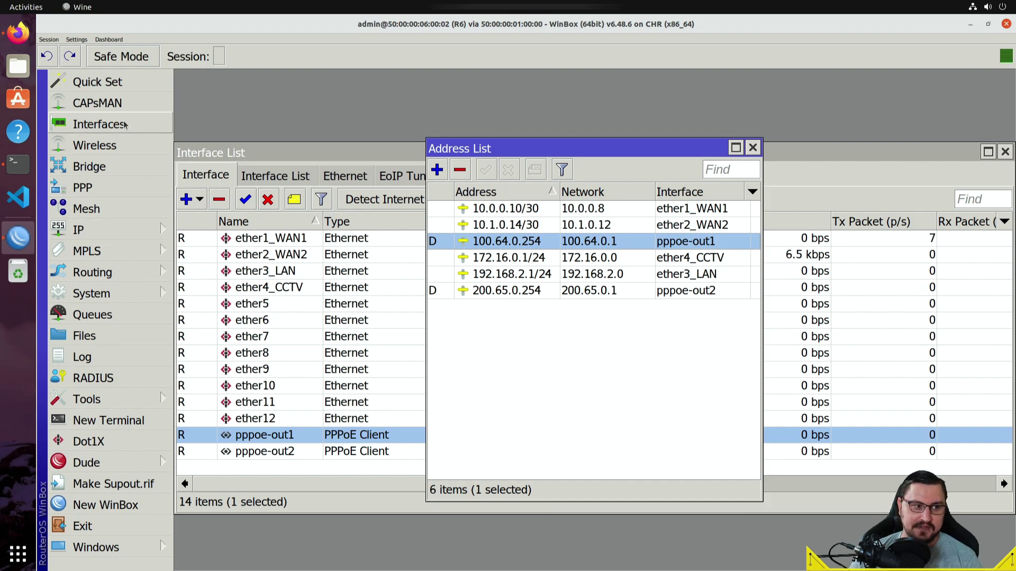
# Open the IP route list and delete both 0.0.0.0/0 default routes through pppoe-out1 and pppoe-out2
pyautogui.moveTo(105, 229)
pyautogui.click(191, 367)
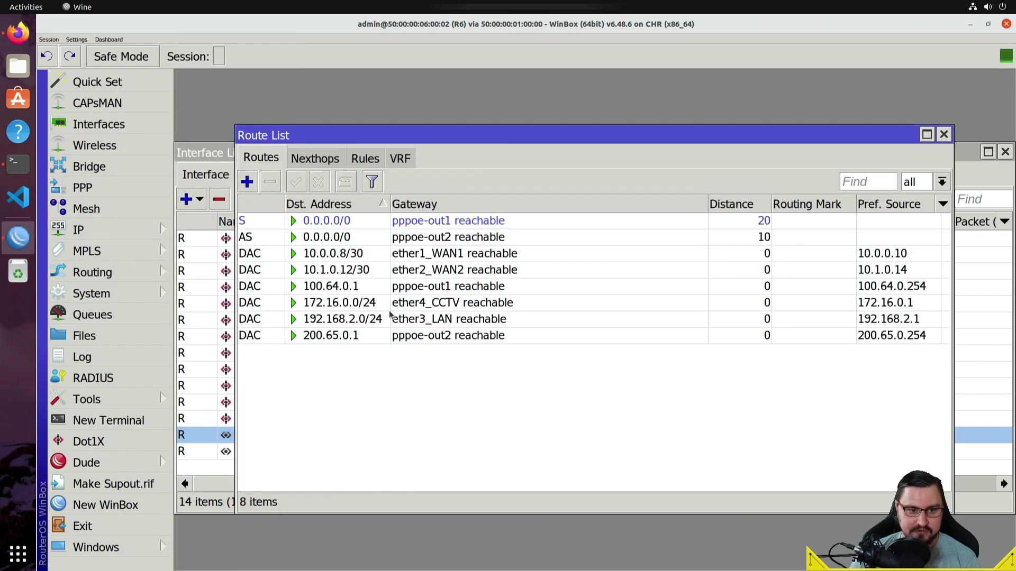
pyautogui.click(324, 223)
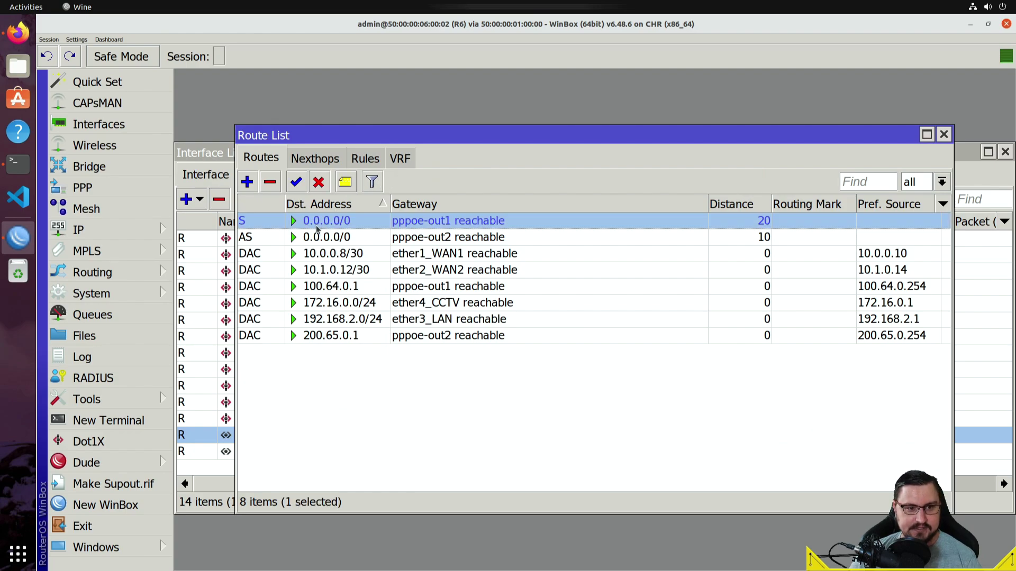
pyautogui.click(311, 238)
pyautogui.keyDown('ctrl'); pyautogui.click(305, 222); pyautogui.keyUp('ctrl')
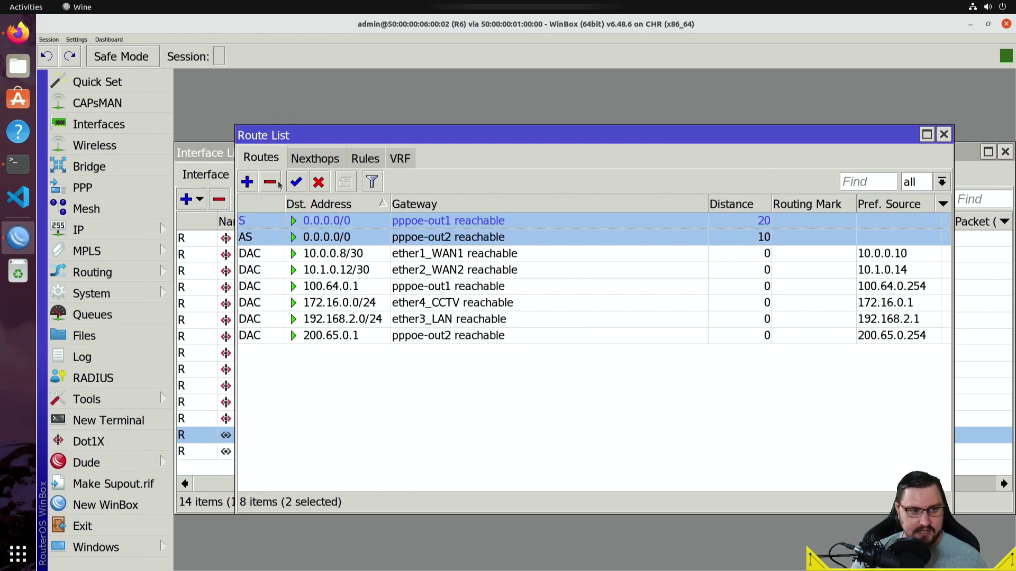
pyautogui.click(271, 182)
pyautogui.click(279, 227)
# Add a static default route for 0.0.0.0/0 with pppoe-out1 as its gateway
pyautogui.click(247, 182)
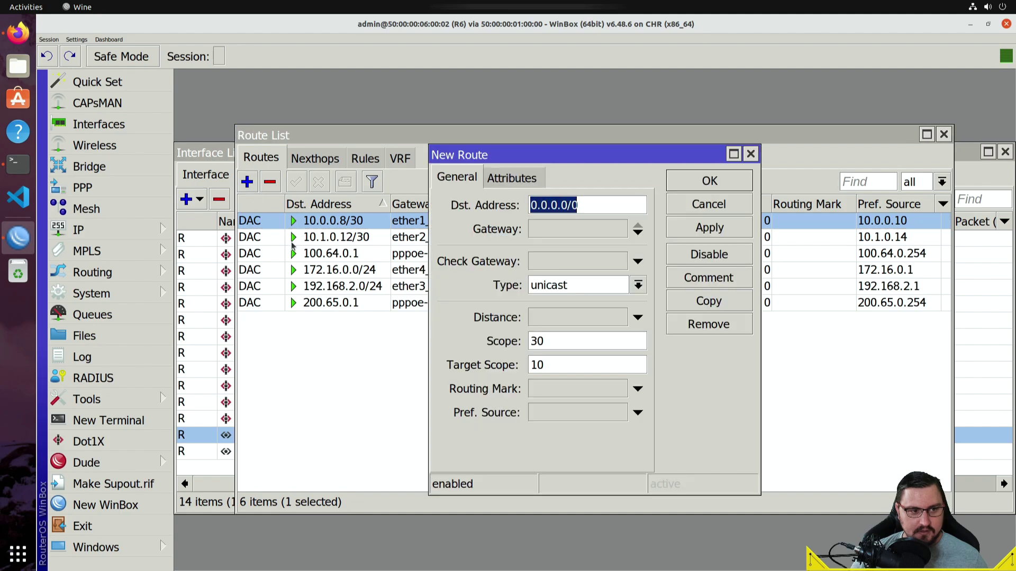
pyautogui.click(553, 232)
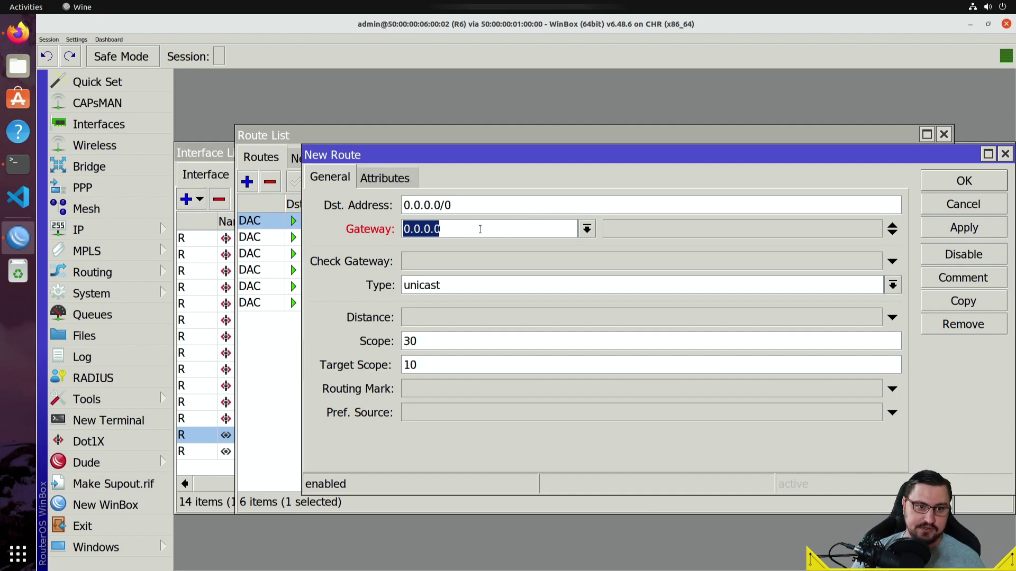
pyautogui.click(586, 228)
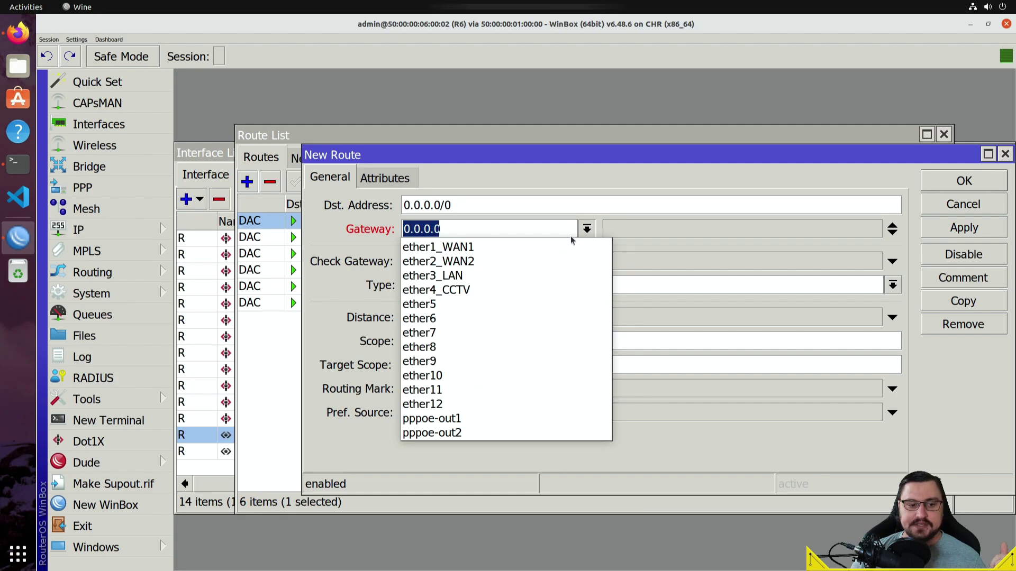
pyautogui.click(473, 418)
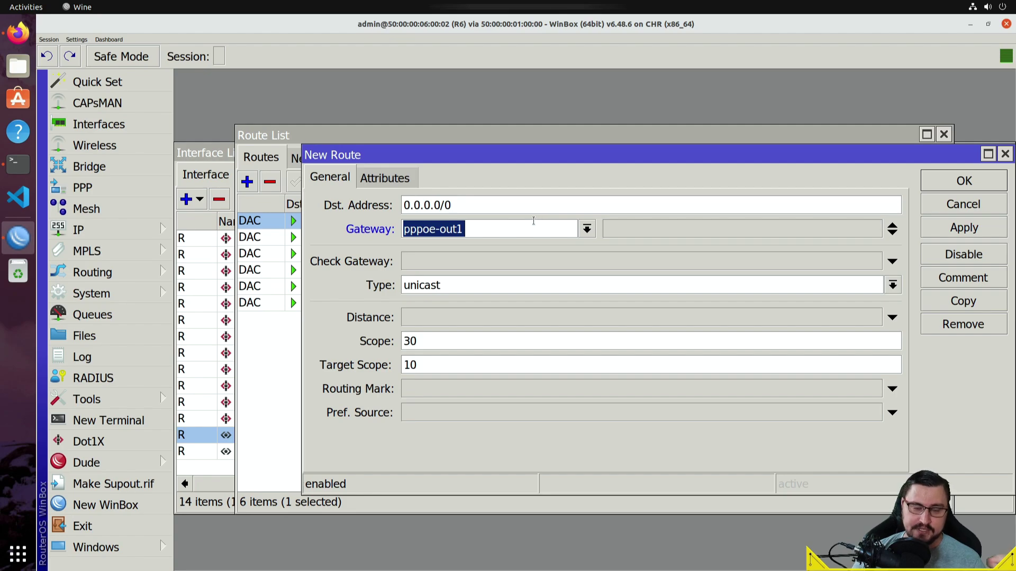
pyautogui.click(586, 227)
pyautogui.click(453, 419)
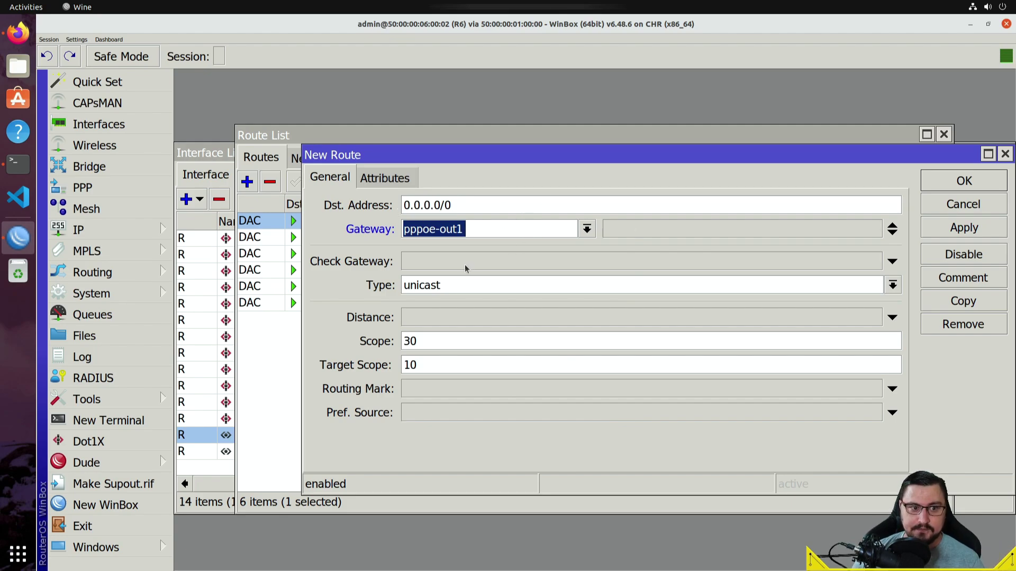
pyautogui.click(951, 228)
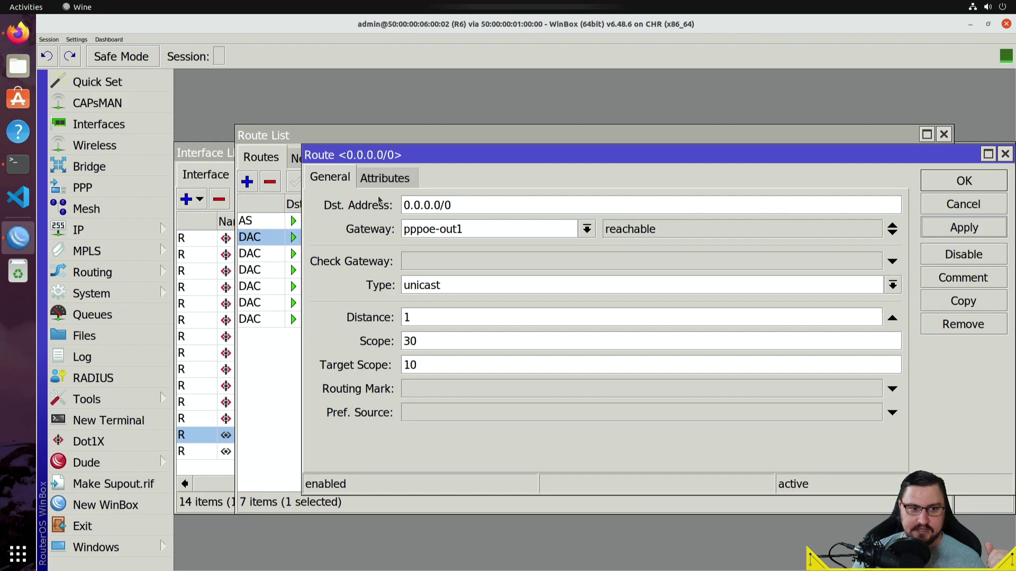
pyautogui.doubleClick(425, 205)
pyautogui.press('Tab')
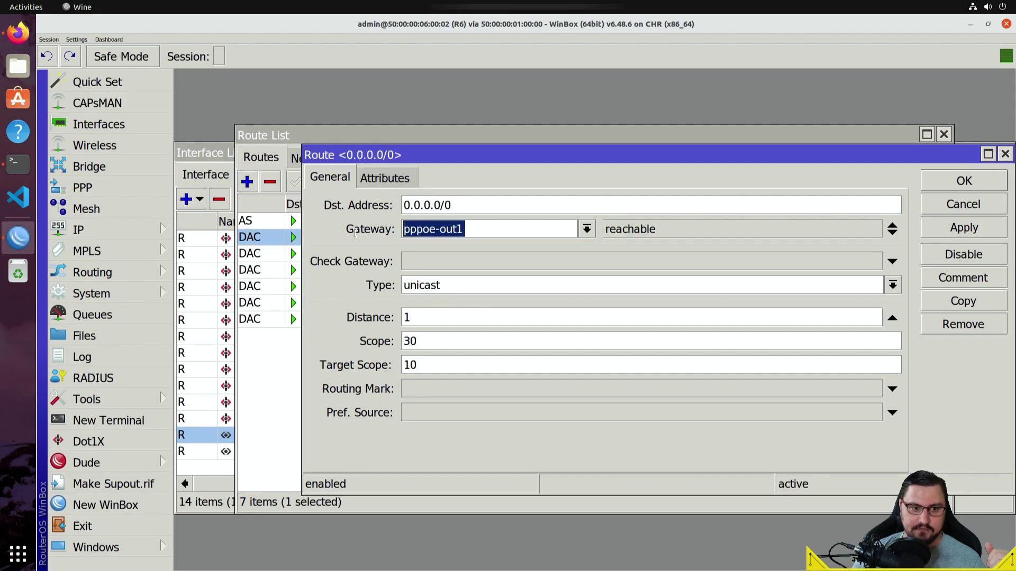
pyautogui.click(935, 189)
pyautogui.doubleClick(381, 23)
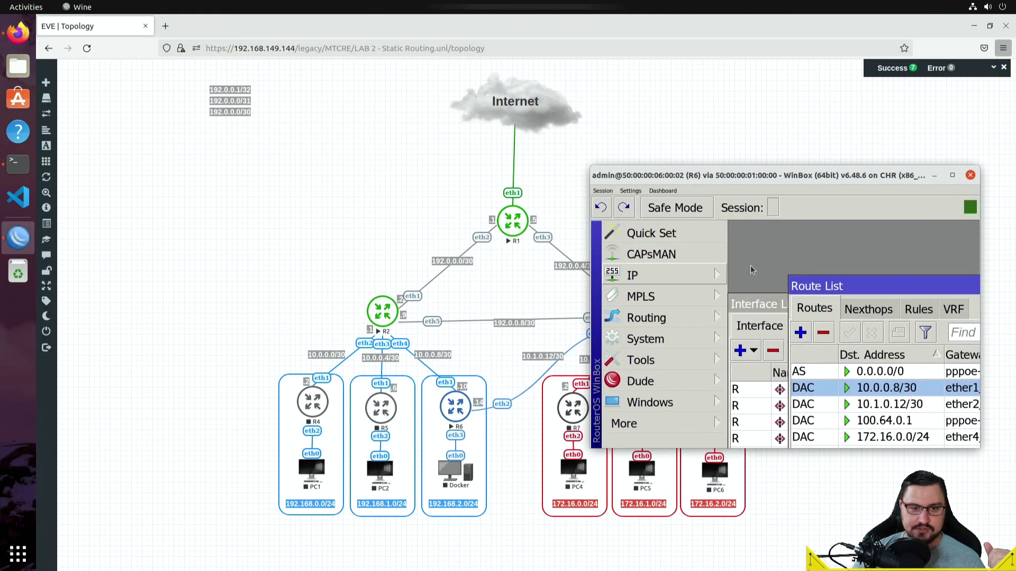
pyautogui.doubleClick(715, 180)
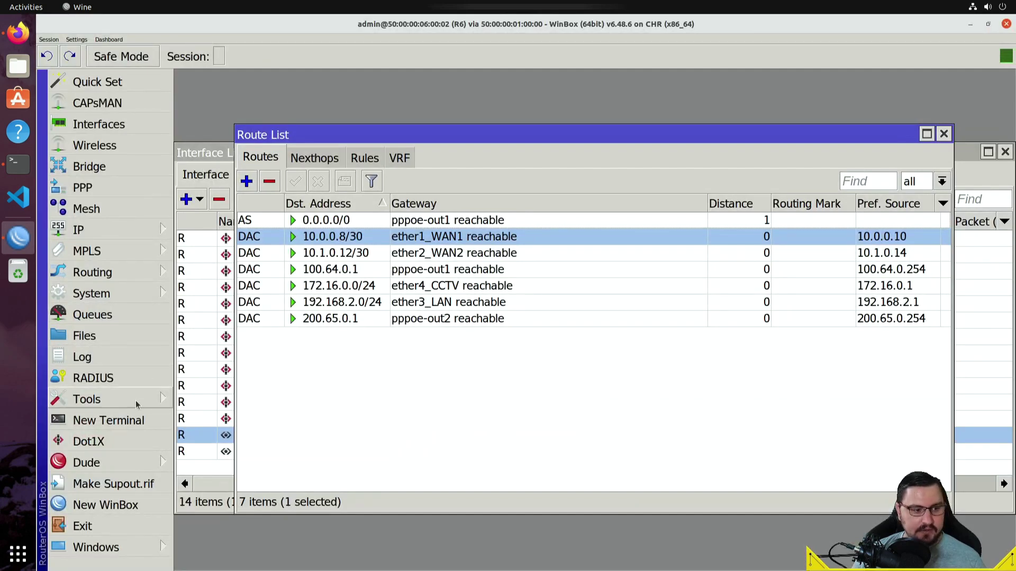
pyautogui.click(108, 420)
pyautogui.press('Return')
pyautogui.press('Return')
pyautogui.write('pi')
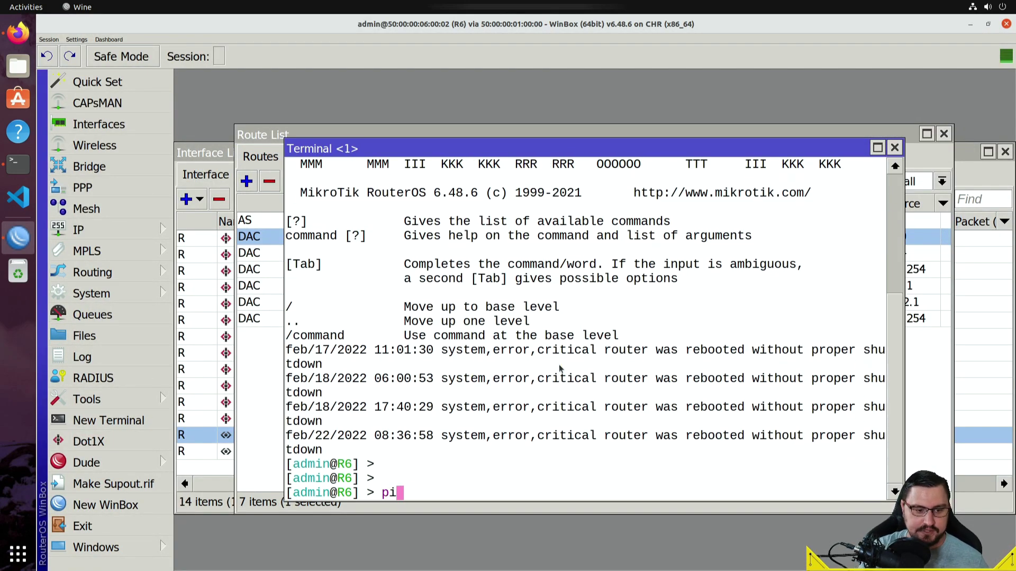
pyautogui.write('ng www.google.com')
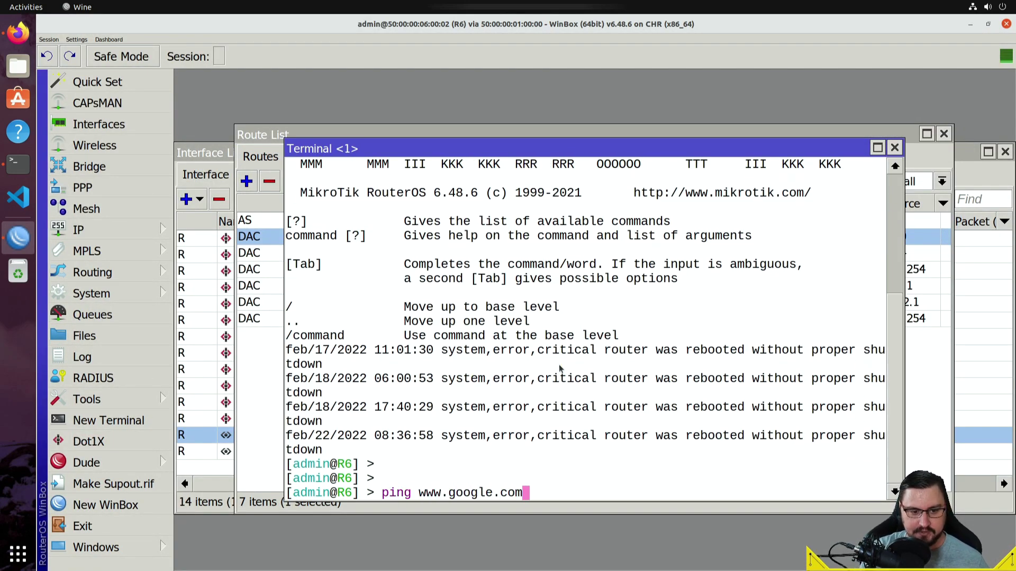
pyautogui.press('Return')
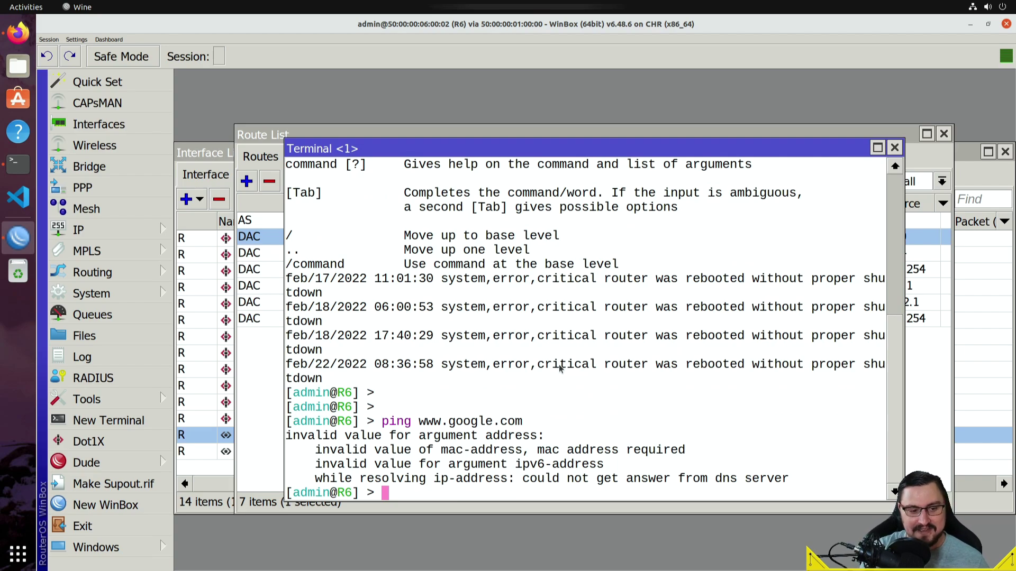
# Set the router's DNS server to 8.8.8.8 with the command ip dns set servers=8.8.8.8
pyautogui.write('ip dns ')
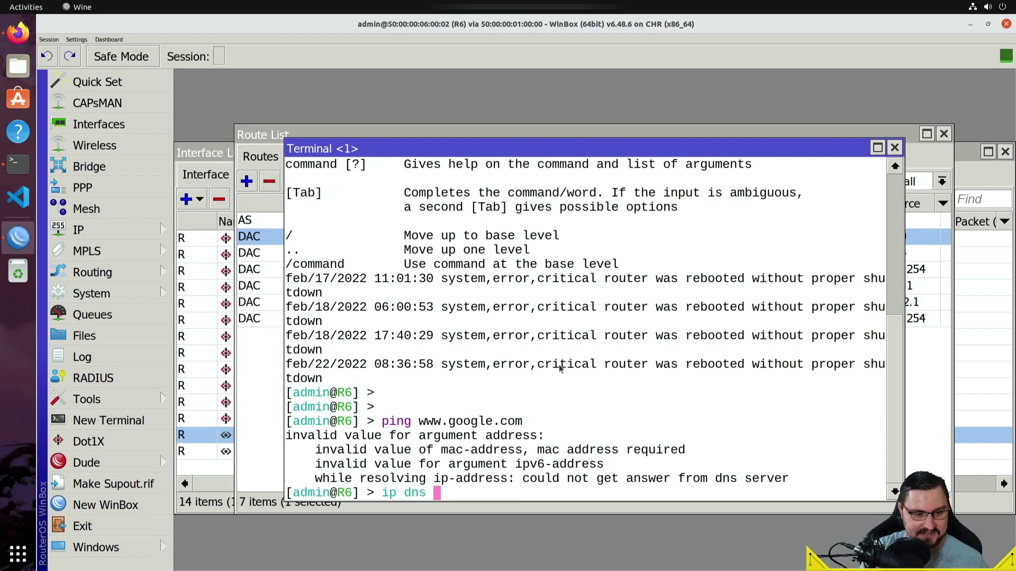
pyautogui.write('set ')
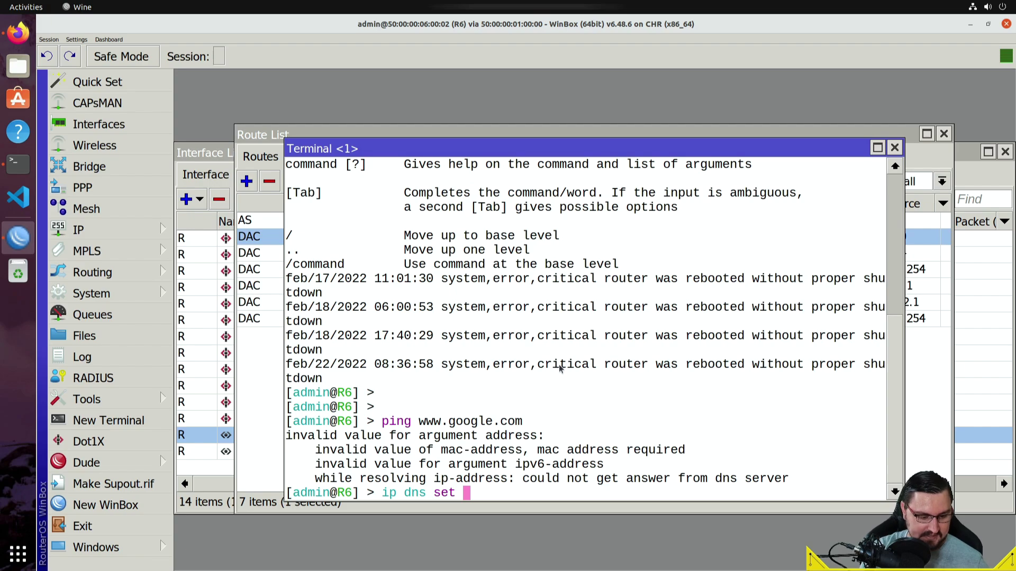
pyautogui.write('servers=8.8.8.8')
pyautogui.press('Return')
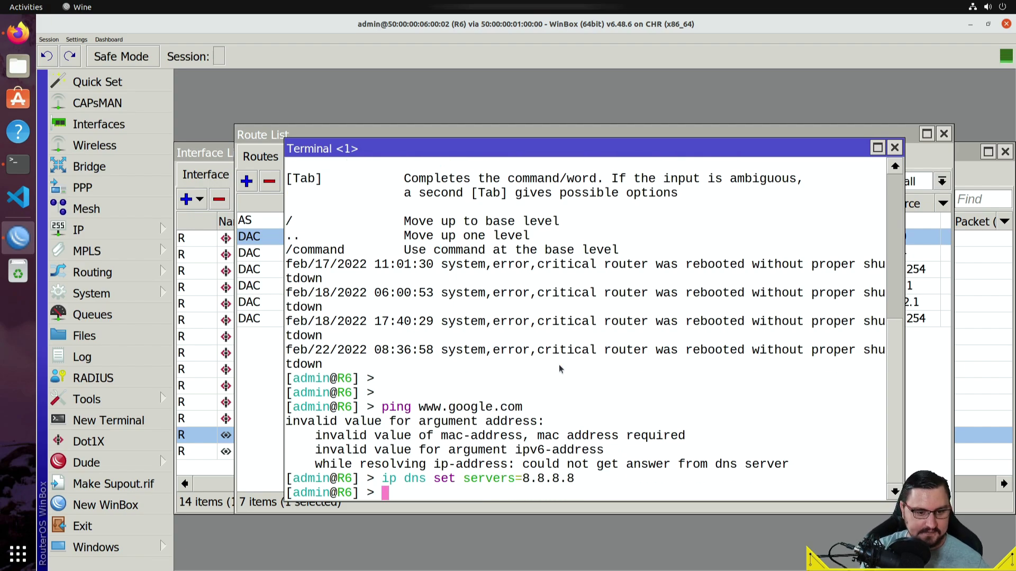
pyautogui.press('Up')
pyautogui.press('Up')
pyautogui.press('Return')
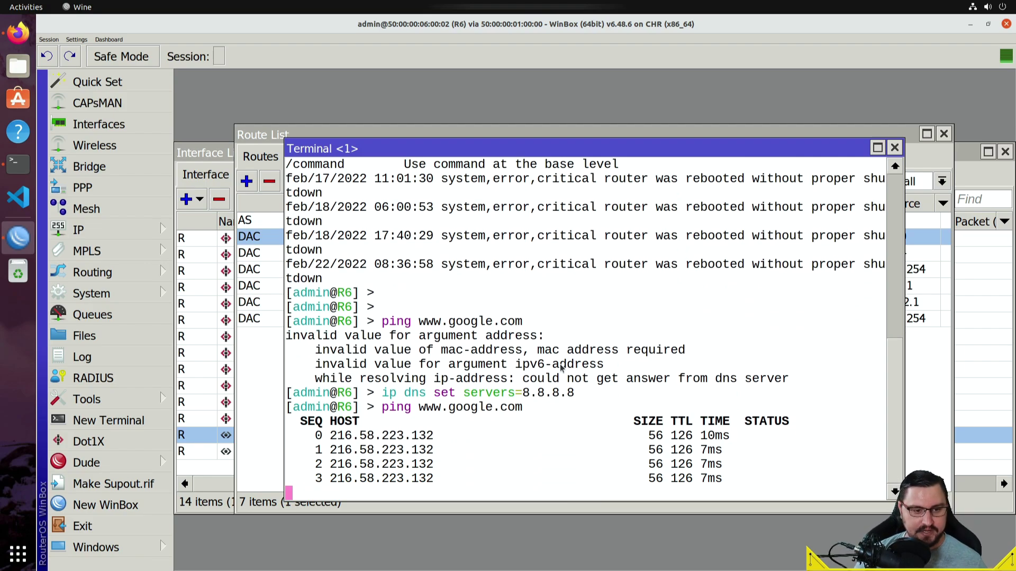
pyautogui.hotkey('ctrl', 'c')
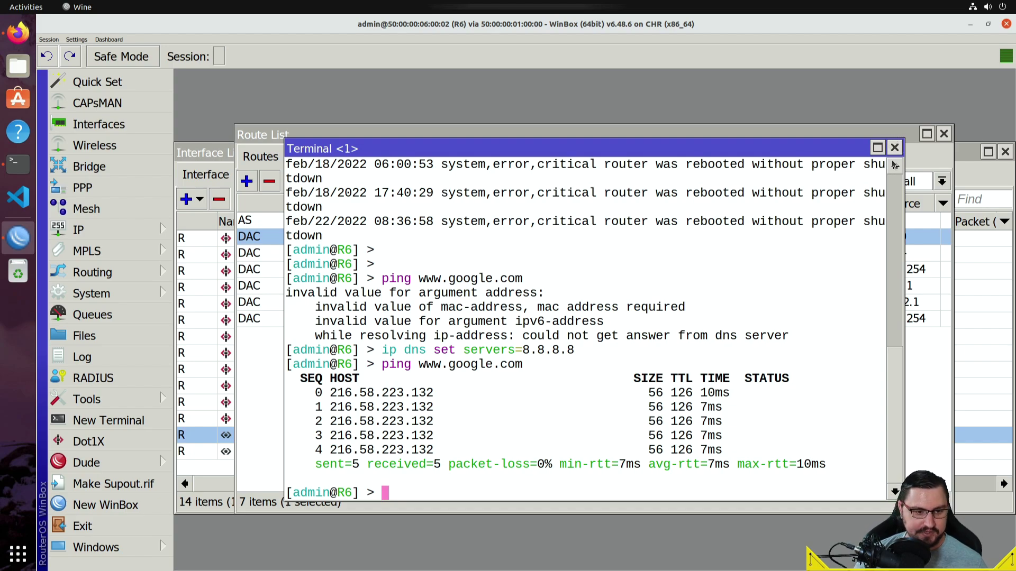
# Close the terminal and delete the 0.0.0.0/0 route through pppoe-out1 from the route list
pyautogui.click(894, 147)
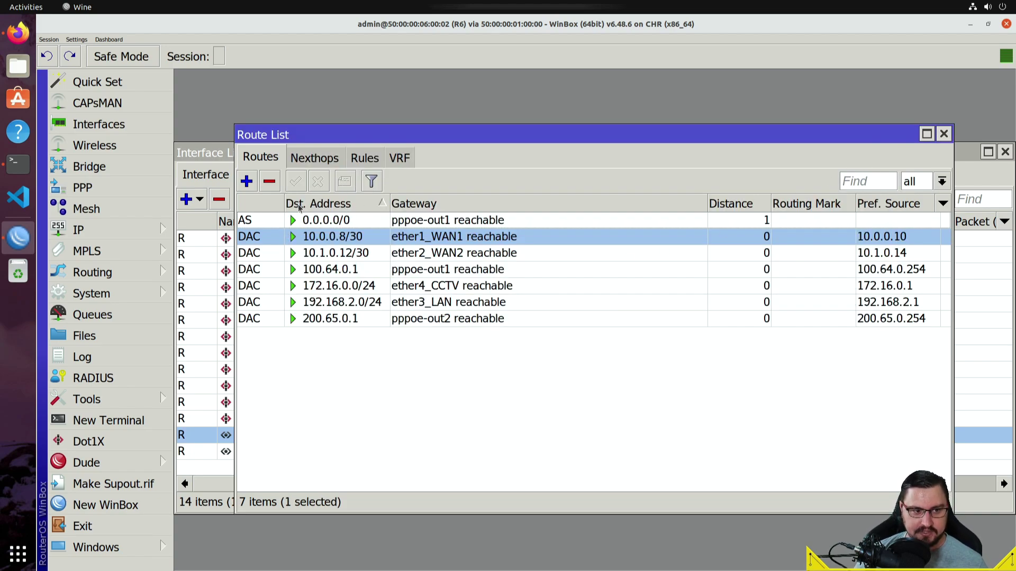
pyautogui.click(292, 220)
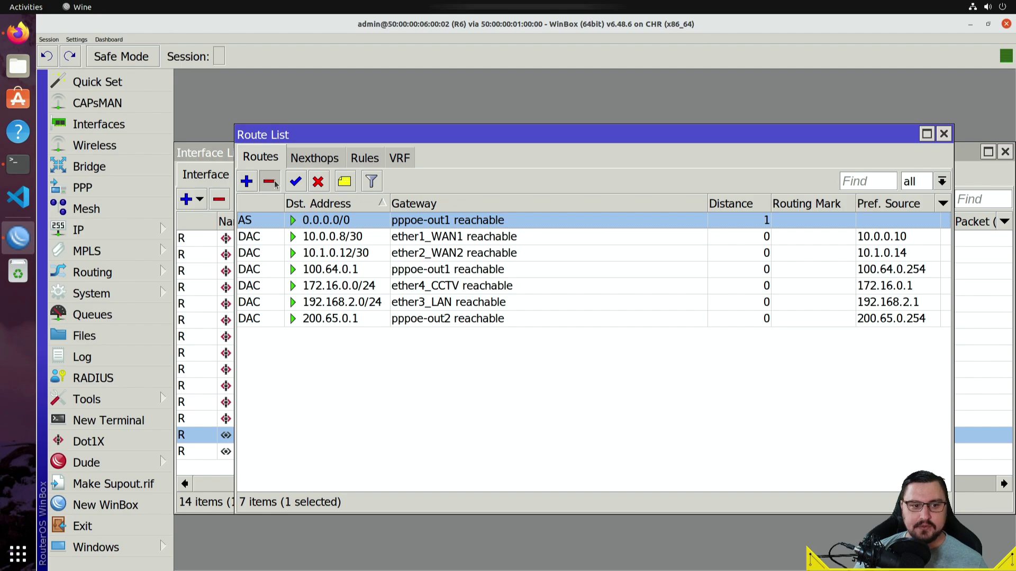
pyautogui.click(270, 181)
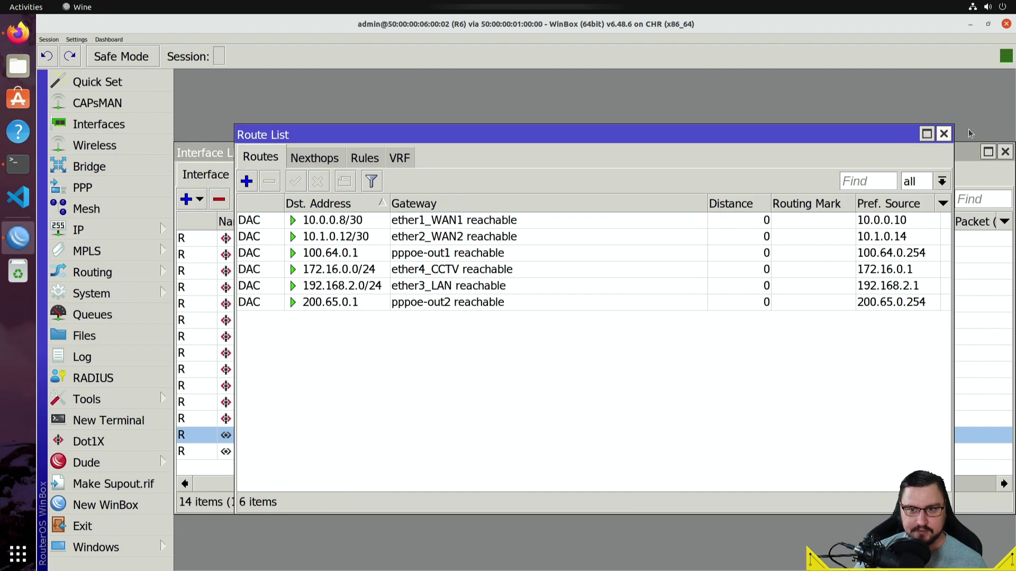
# Enable Add Default Route in the dial-out settings of pppoe-out1 and apply the change
pyautogui.click(135, 128)
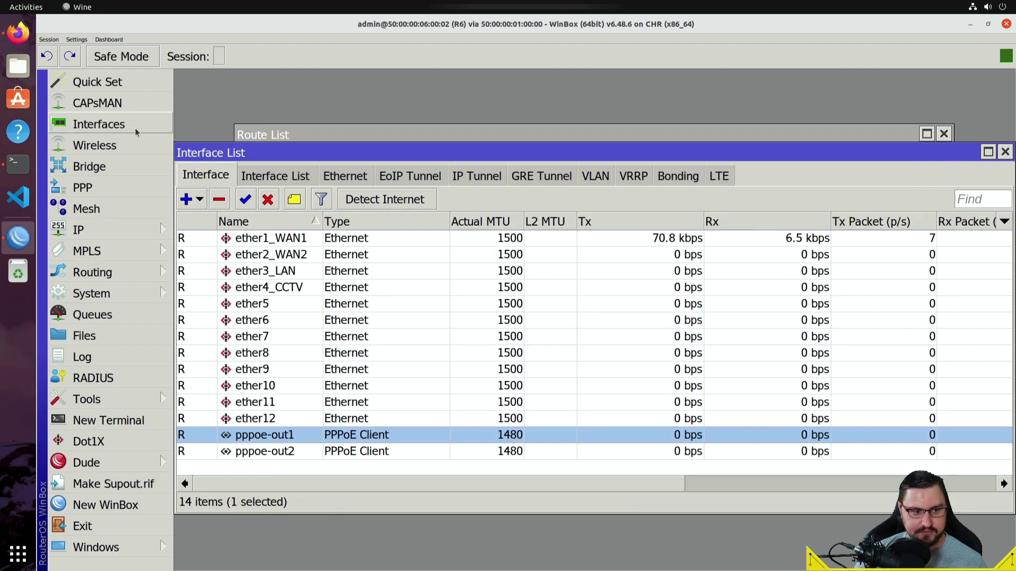
pyautogui.doubleClick(327, 435)
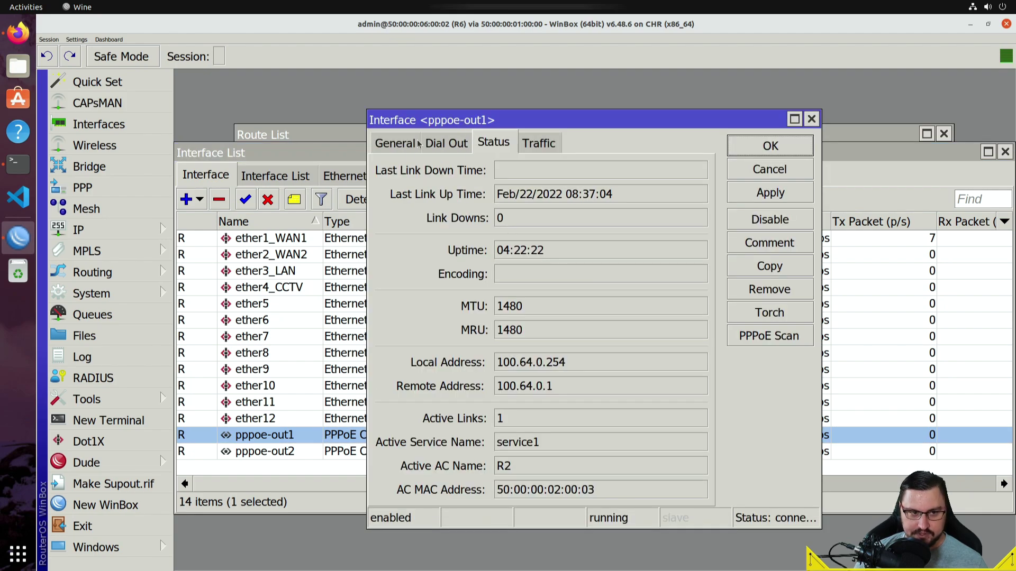
pyautogui.click(439, 147)
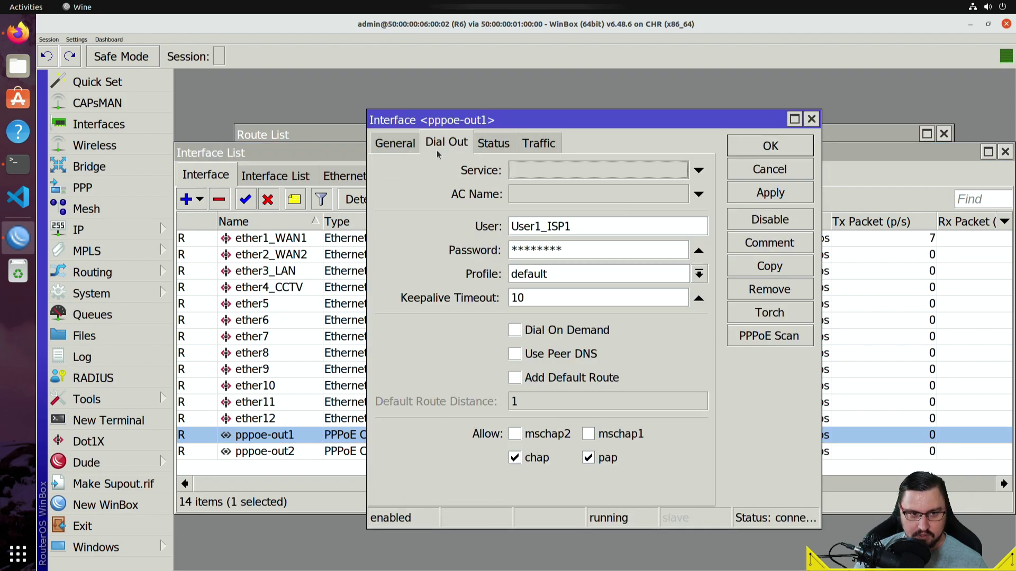
pyautogui.click(546, 379)
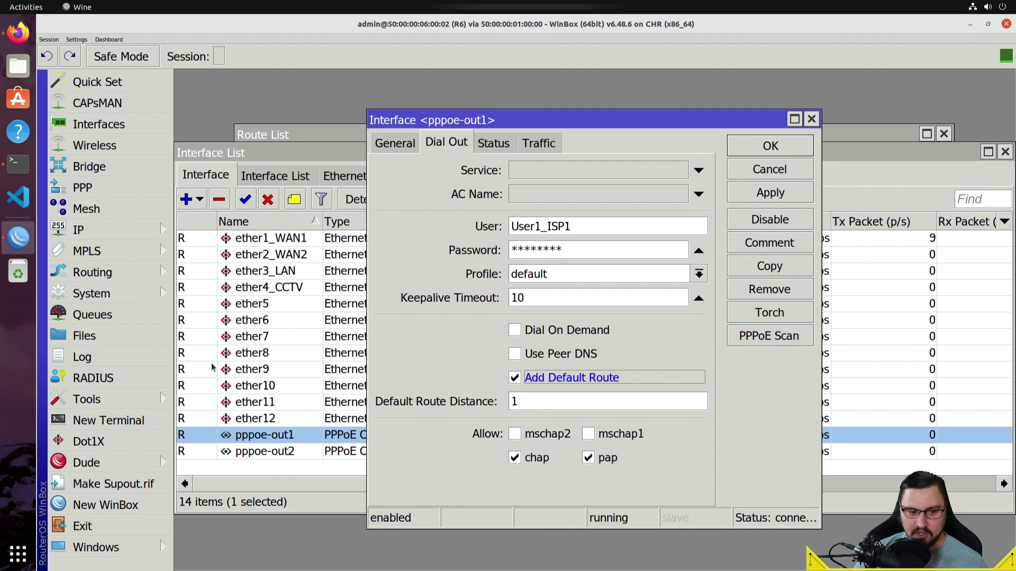
pyautogui.click(746, 192)
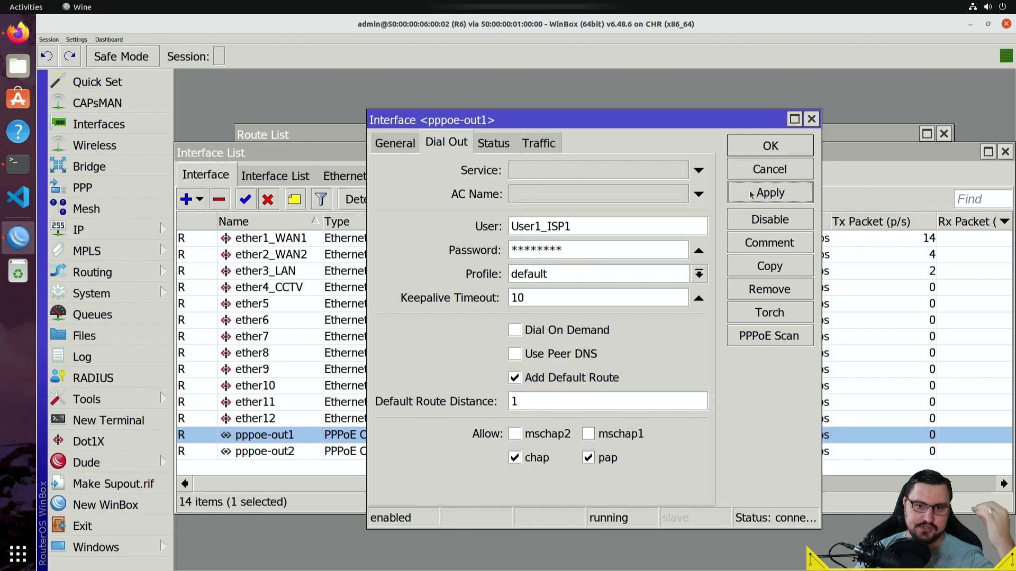
pyautogui.click(751, 152)
# Enable Add Default Route on pppoe-out2 with a default route distance of 1 and confirm the dial-out settings
pyautogui.doubleClick(437, 455)
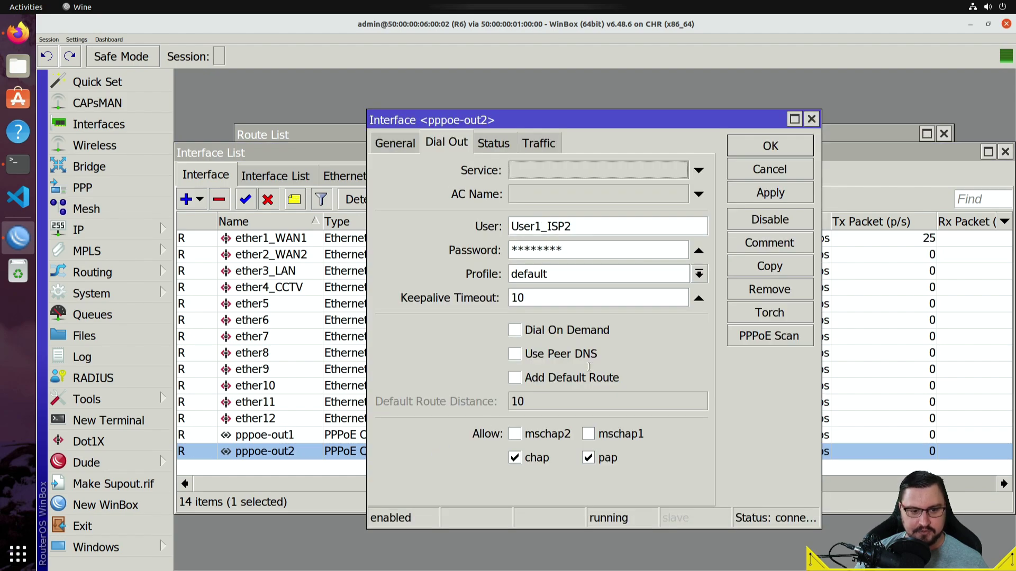
pyautogui.click(550, 377)
pyautogui.click(550, 401)
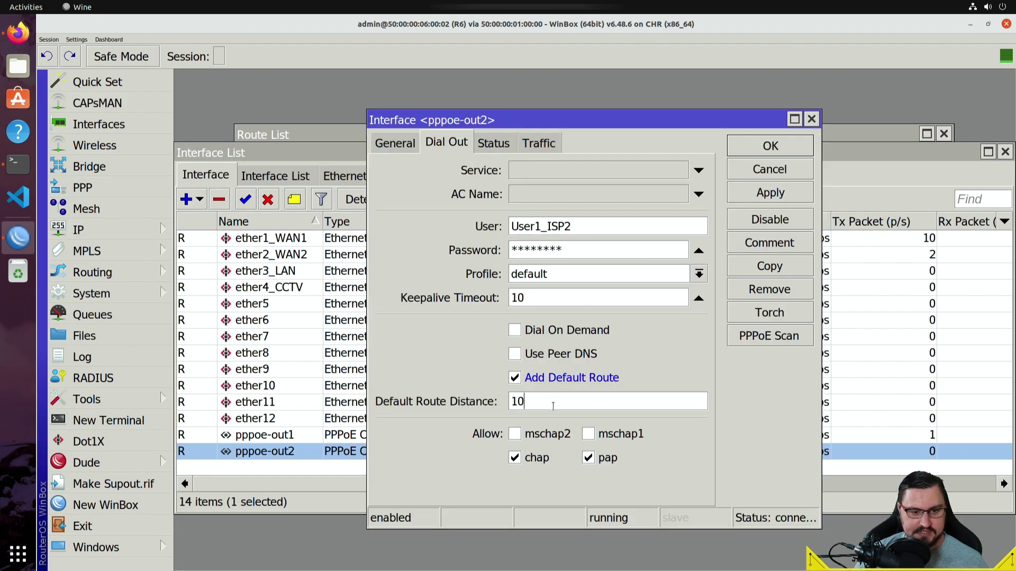
pyautogui.press('BackSpace')
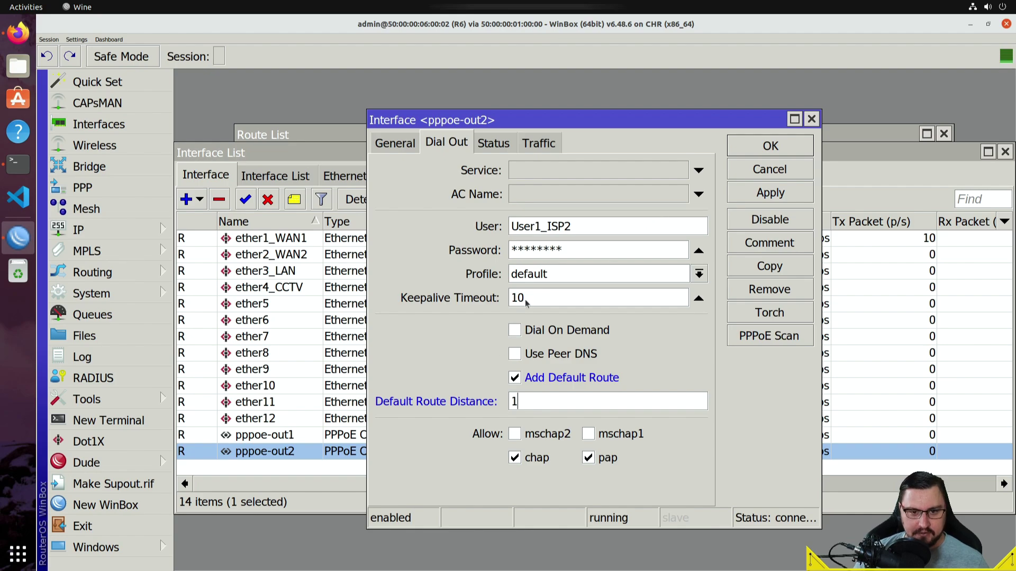
pyautogui.click(762, 153)
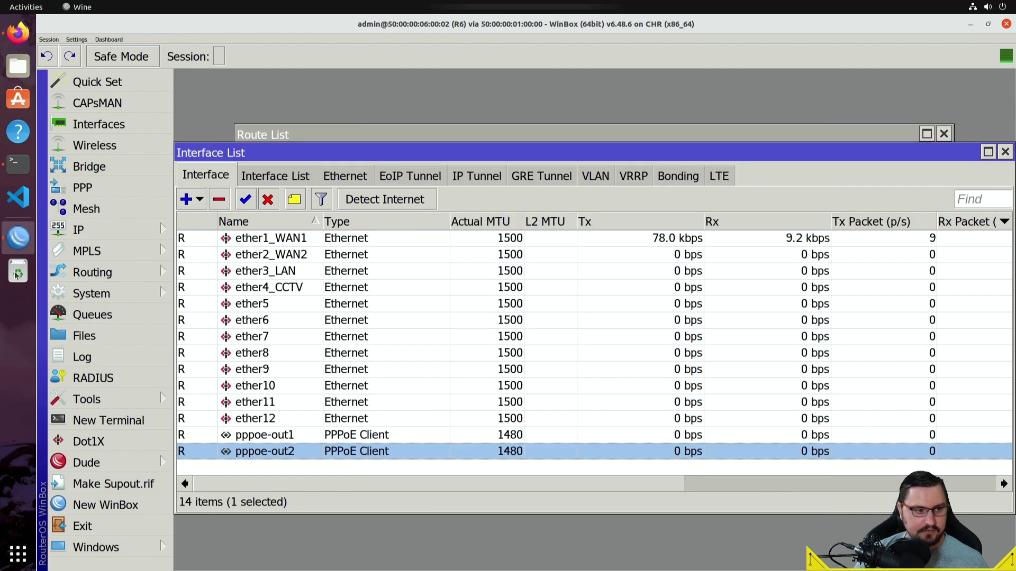
# Open the IP route list and compare the flags, gateways and distances of the two 0.0.0.0/0 routes through pppoe-out1 and pppoe-out2
pyautogui.click(94, 232)
pyautogui.click(239, 371)
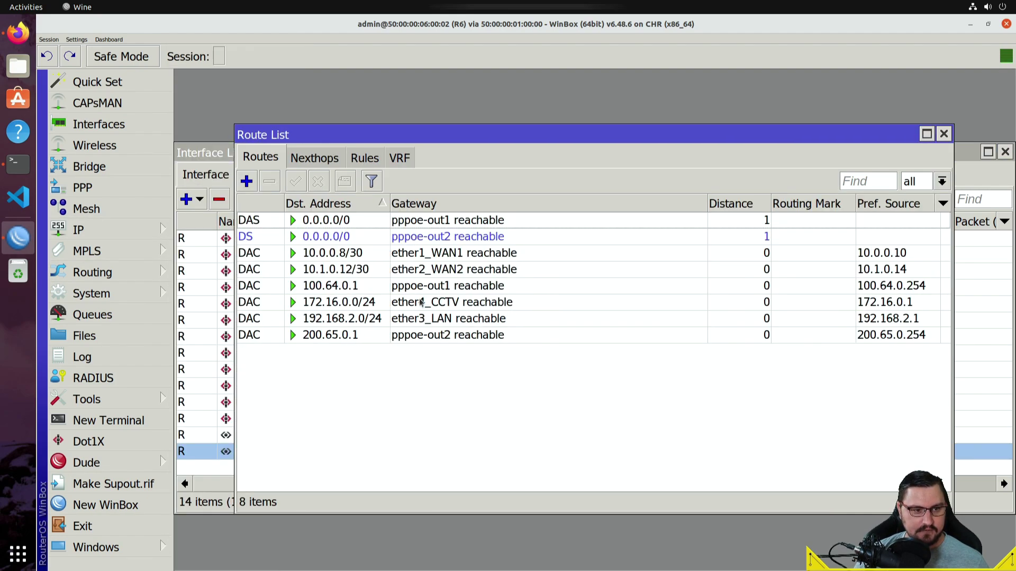
pyautogui.click(362, 236)
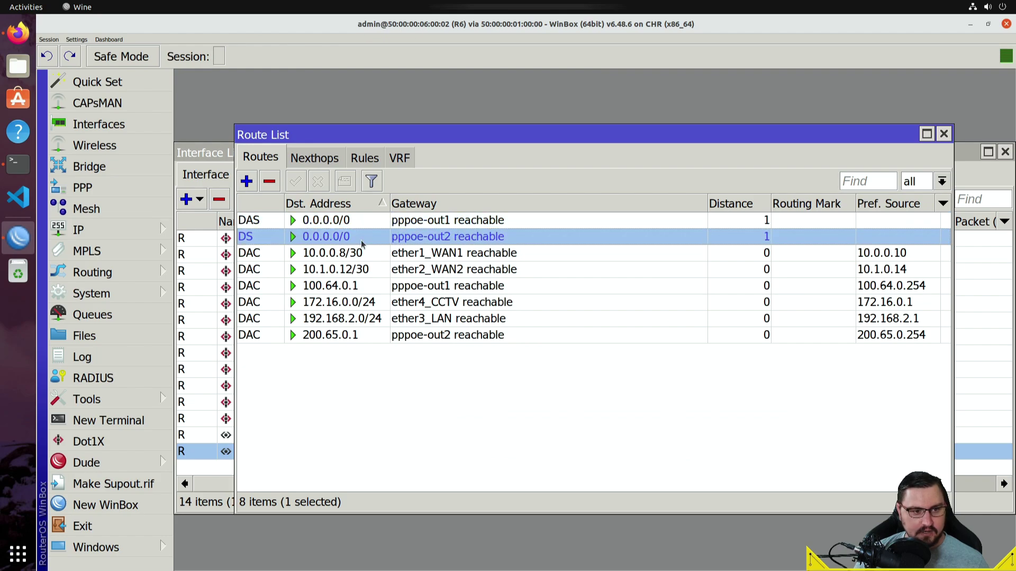
pyautogui.click(367, 222)
pyautogui.click(366, 268)
pyautogui.click(370, 222)
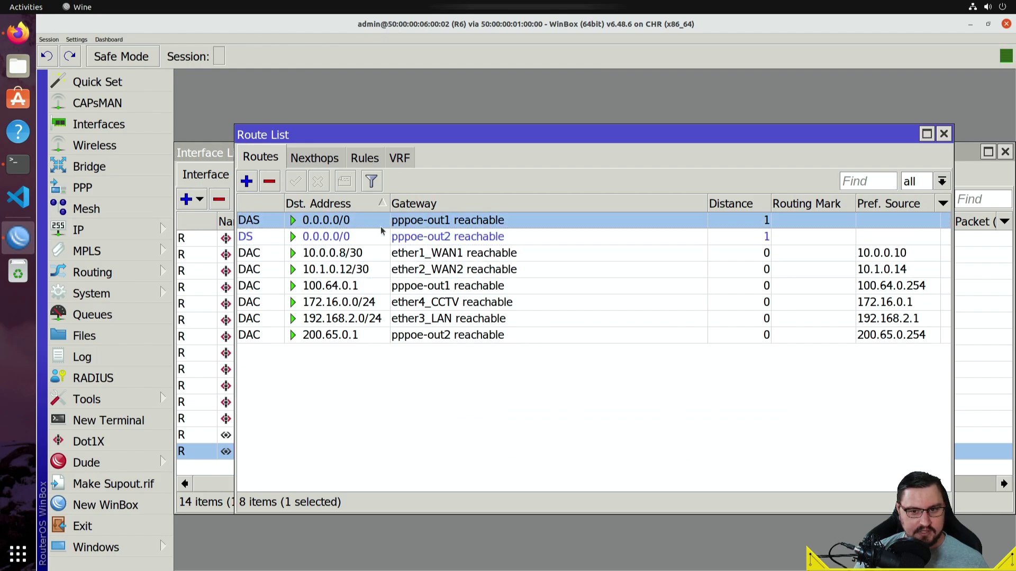
pyautogui.click(380, 237)
pyautogui.doubleClick(380, 237)
pyautogui.press('Escape')
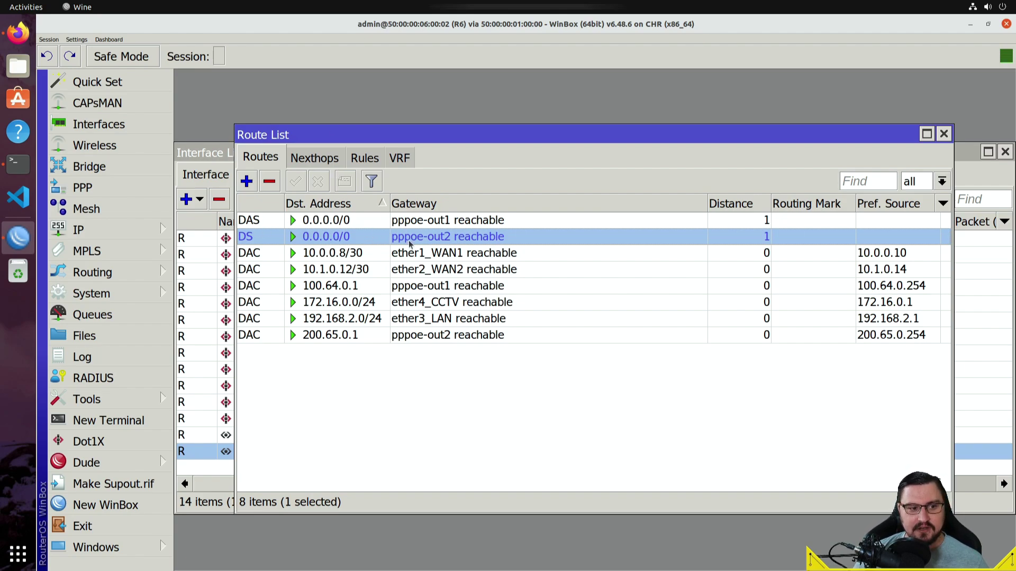
pyautogui.click(416, 221)
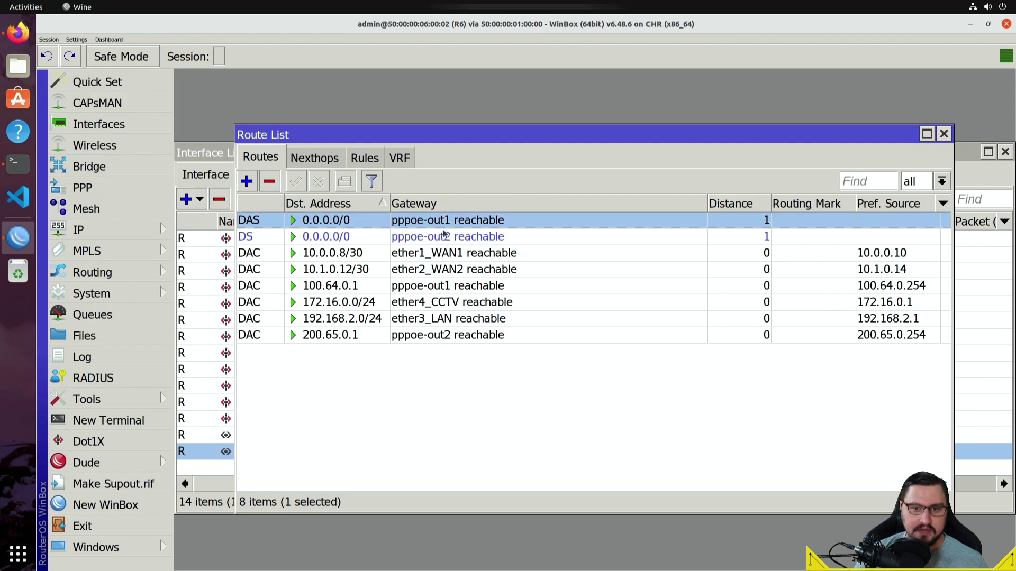
pyautogui.click(343, 242)
pyautogui.click(279, 227)
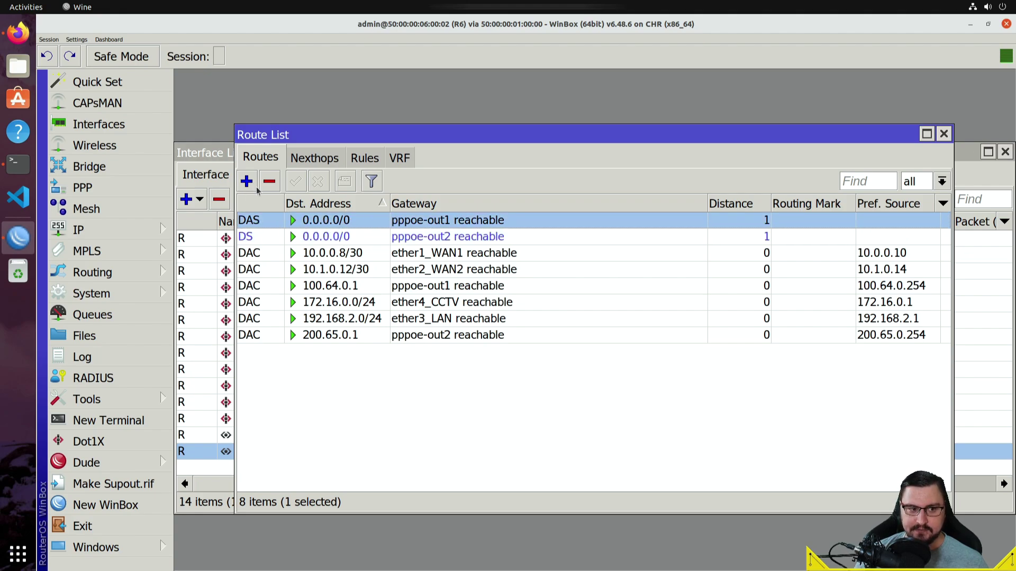
pyautogui.click(280, 252)
pyautogui.click(293, 240)
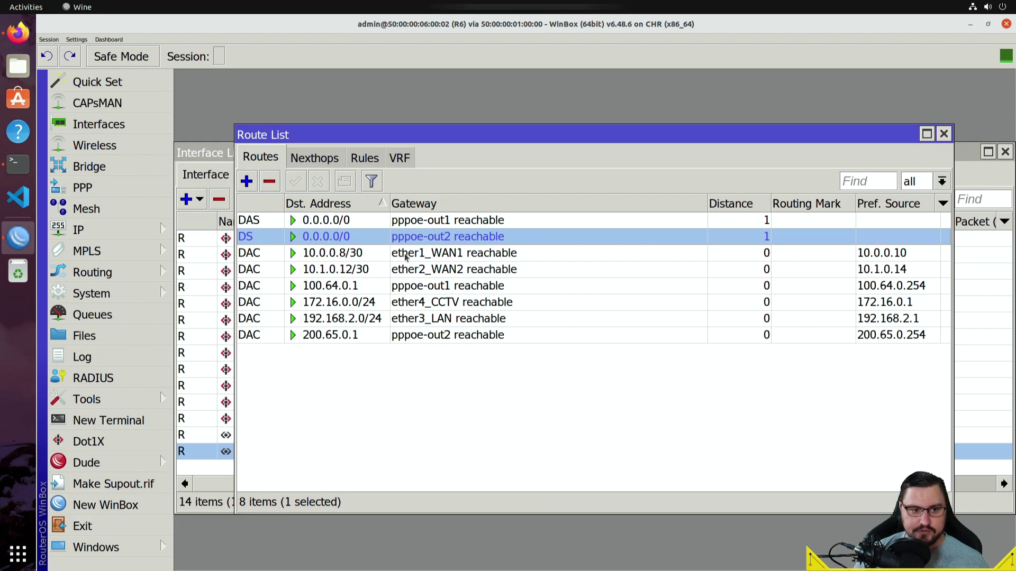
pyautogui.click(275, 274)
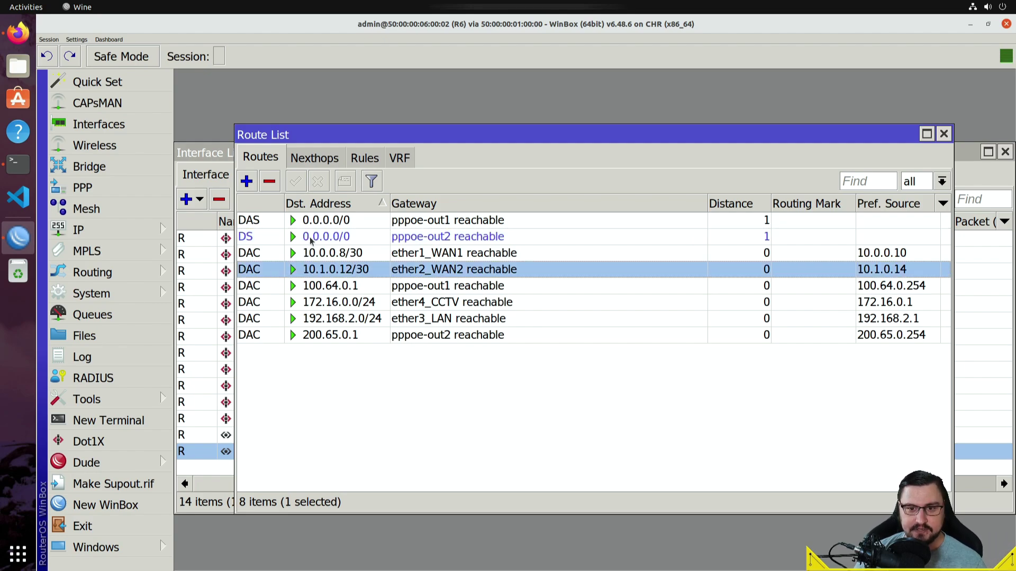
pyautogui.click(380, 236)
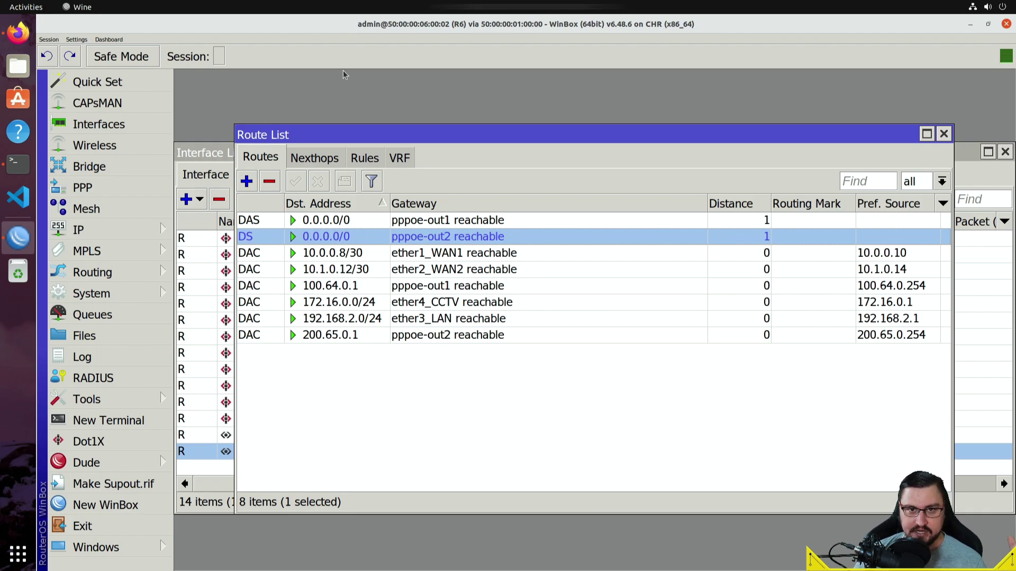
# Uncover the EVE topology behind the router window and delete the link between R2 eth4 and R6 eth1
pyautogui.doubleClick(337, 18)
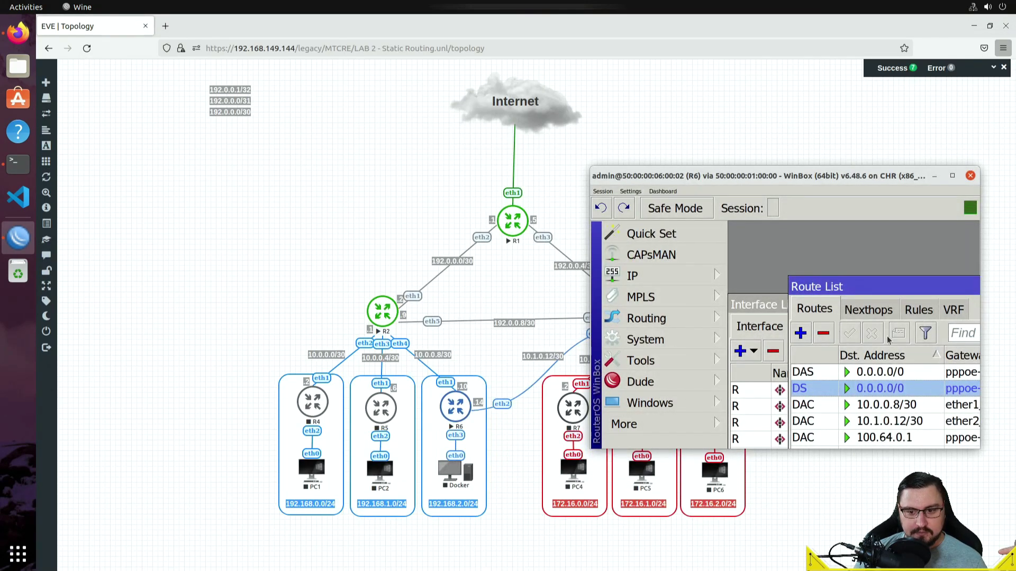
pyautogui.moveTo(746, 180); pyautogui.dragTo(702, 189)
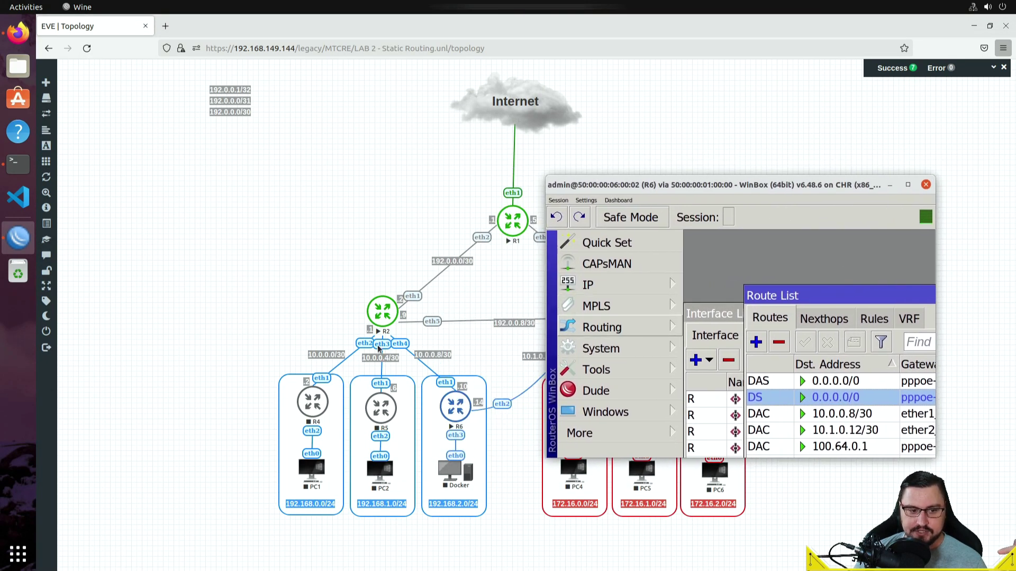
pyautogui.rightClick(442, 379)
pyautogui.click(497, 447)
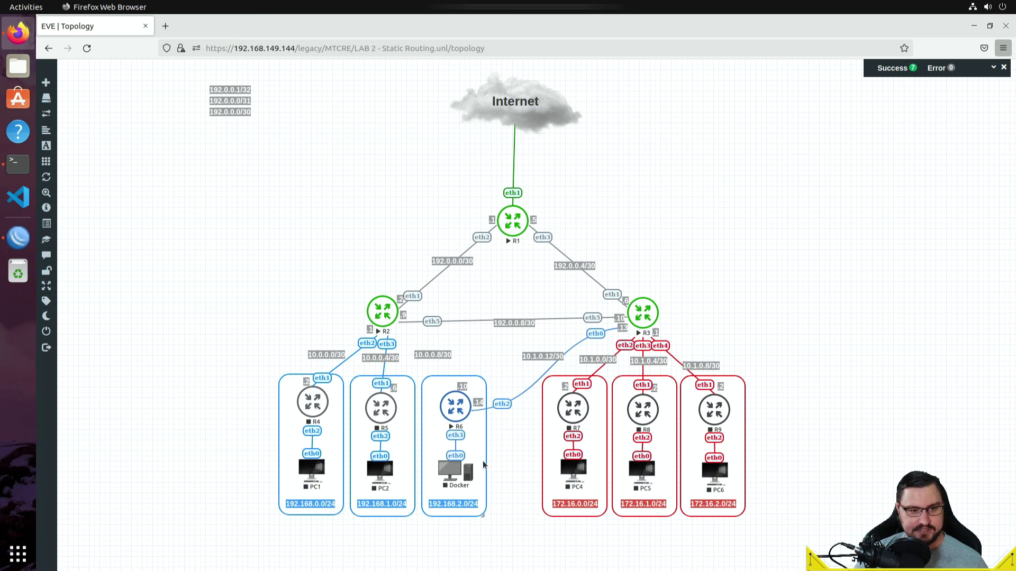
# Switch to WinBox, cancel the pending reconnection to R6 and try a RoMON connection with the managed R3 entry
pyautogui.click(18, 240)
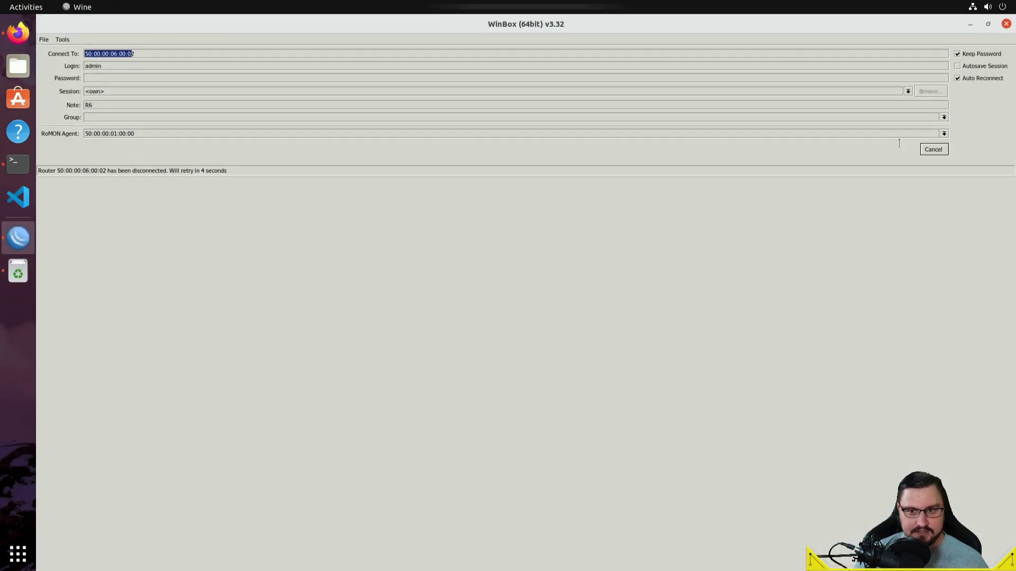
pyautogui.click(921, 152)
pyautogui.click(224, 223)
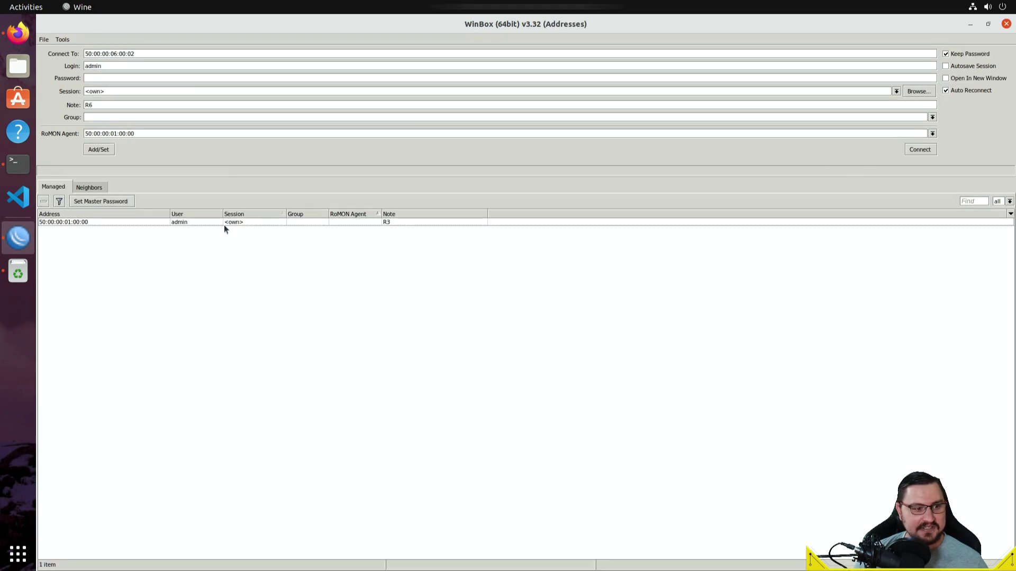
pyautogui.click(853, 150)
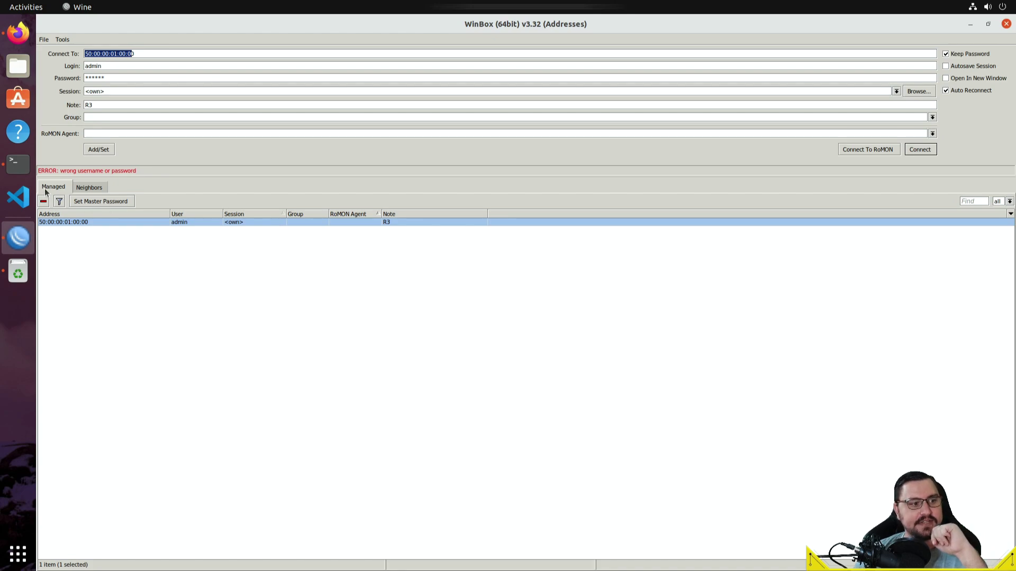
# Try to connect to RoMON through the neighbor R1 using the login details already filled in
pyautogui.click(77, 190)
pyautogui.click(65, 224)
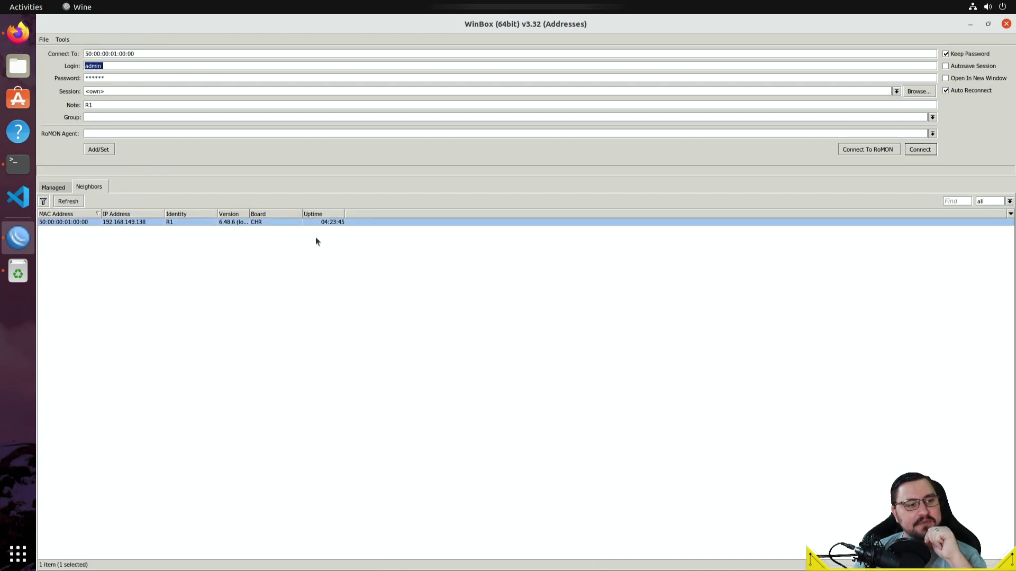
pyautogui.click(873, 149)
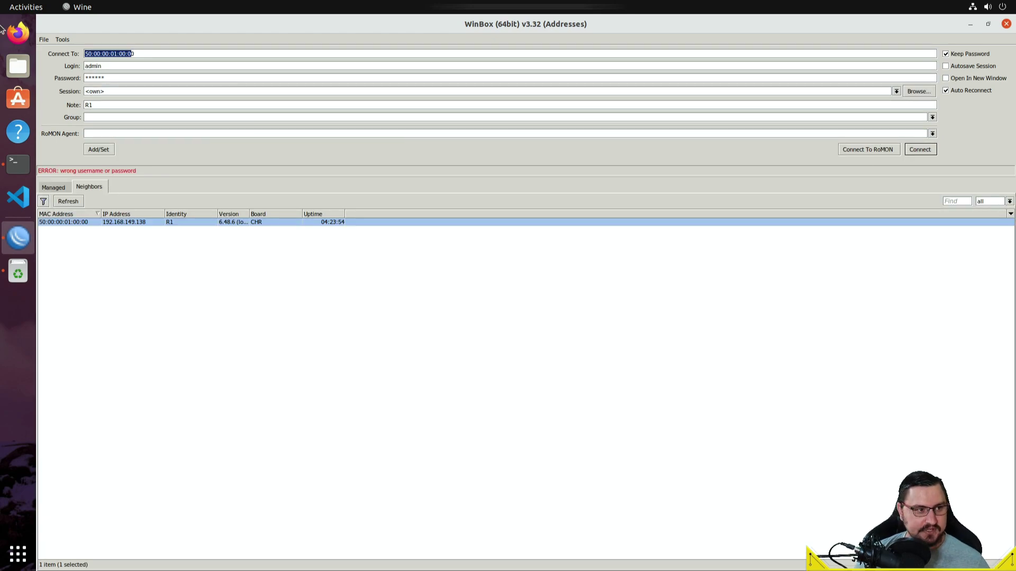
# Reselect neighbor R1 with an empty password, connect to it directly, and end that session to return to the connection window
pyautogui.click(81, 221)
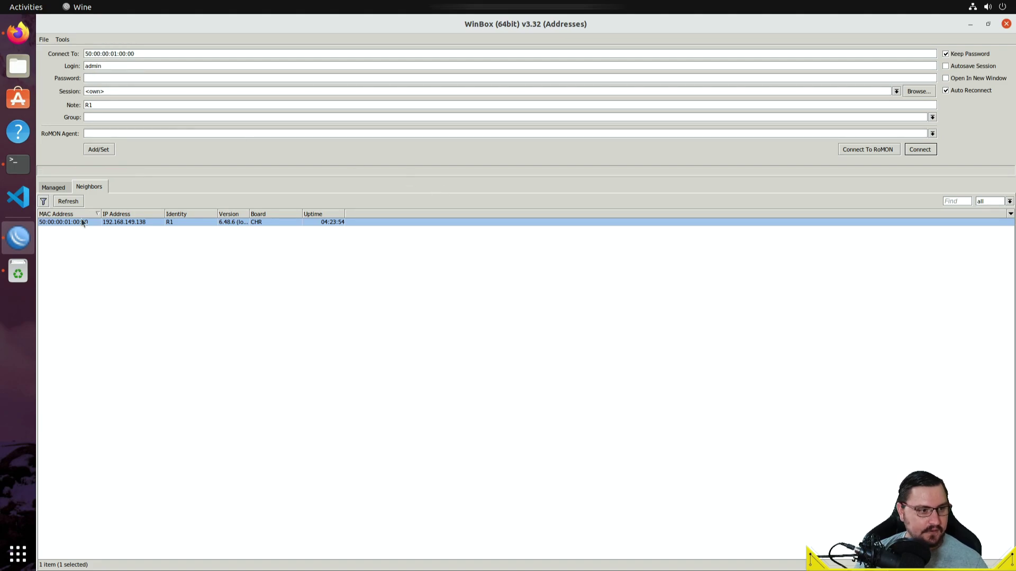
pyautogui.click(913, 151)
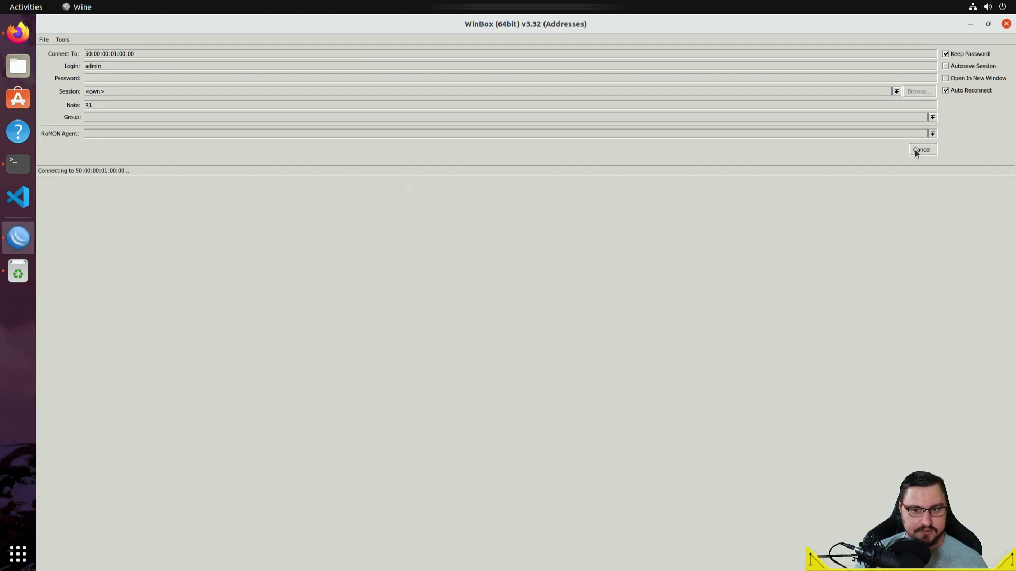
pyautogui.click(17, 245)
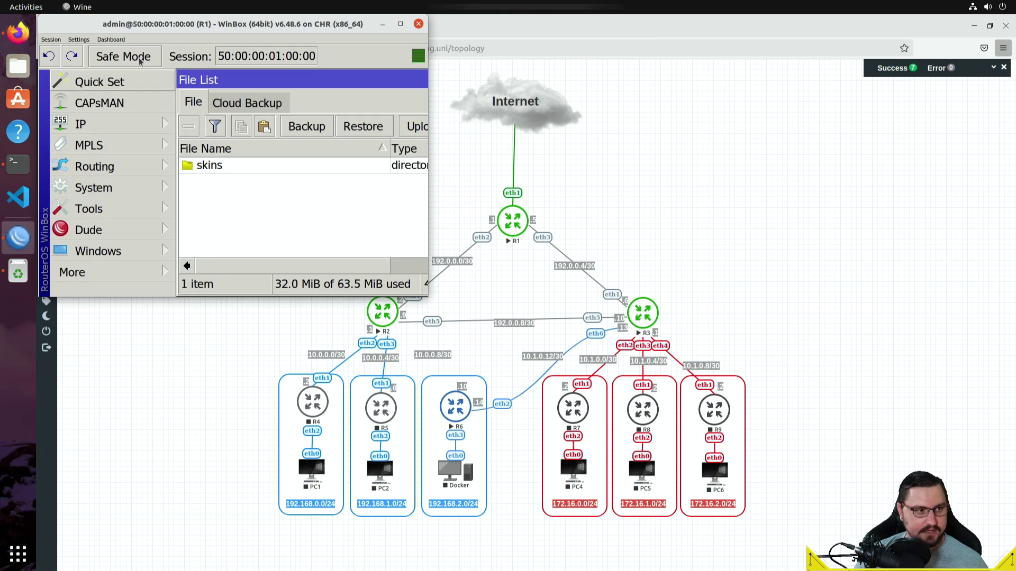
pyautogui.click(51, 39)
pyautogui.click(81, 129)
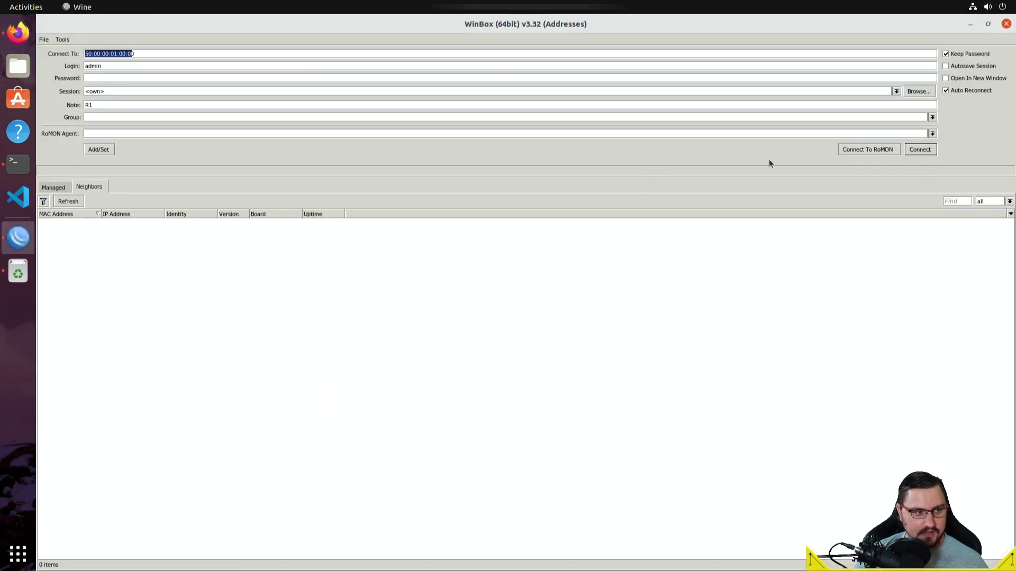
# Connect to RoMON through R1, open a session to R6 from the RoMON neighbors, and maximize its window
pyautogui.click(862, 150)
pyautogui.click(178, 236)
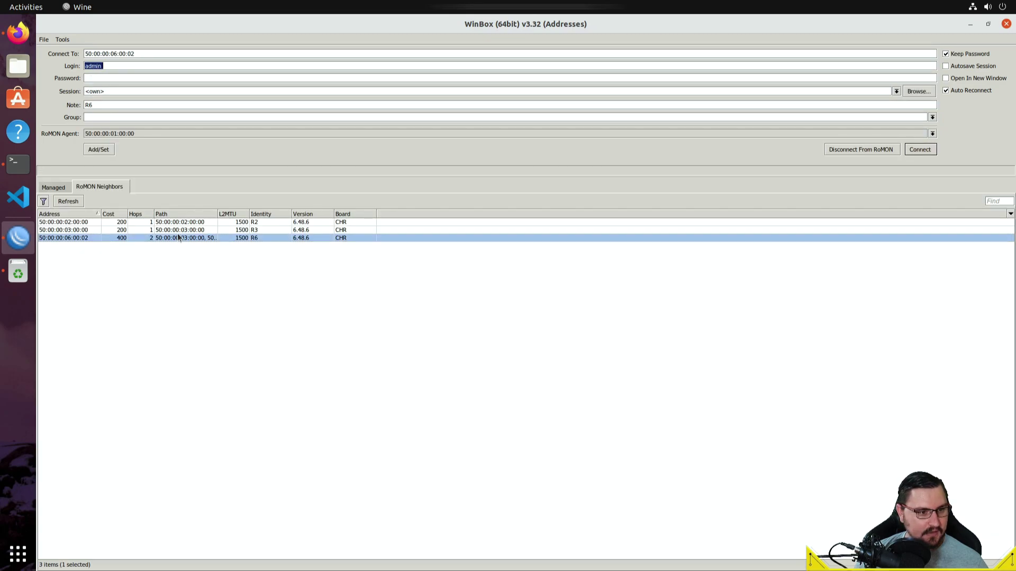
pyautogui.click(919, 149)
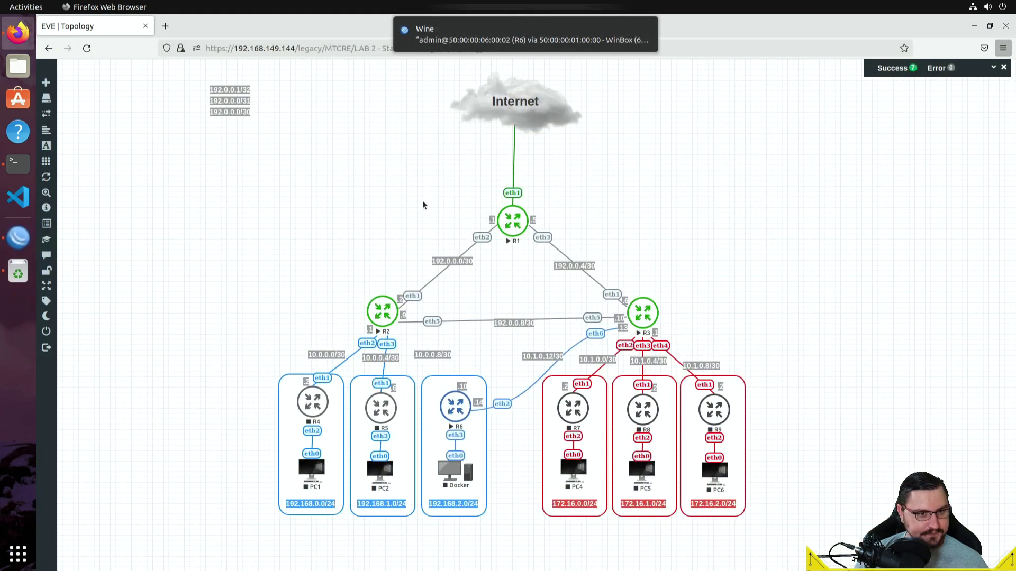
pyautogui.click(16, 239)
pyautogui.doubleClick(124, 20)
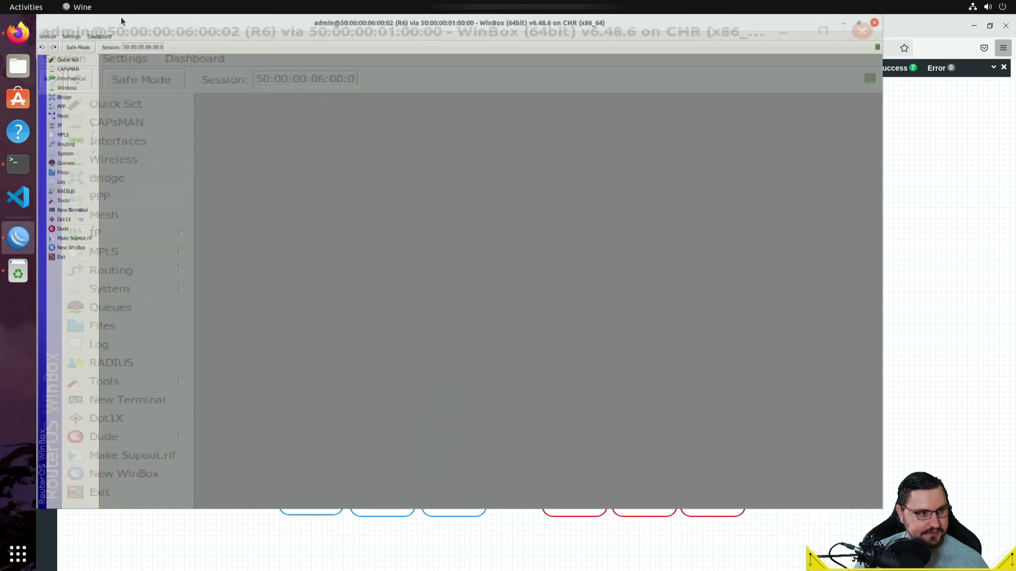
# Open R6's IP route list at full size and examine the default route and the 10.0.0.8/30 route on ether1_WAN1
pyautogui.click(69, 139)
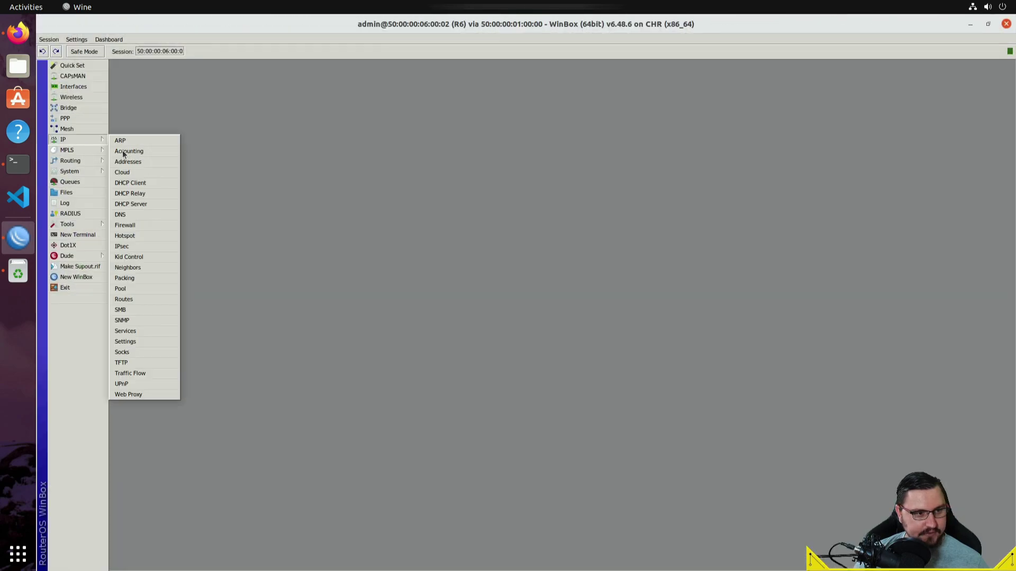
pyautogui.click(132, 299)
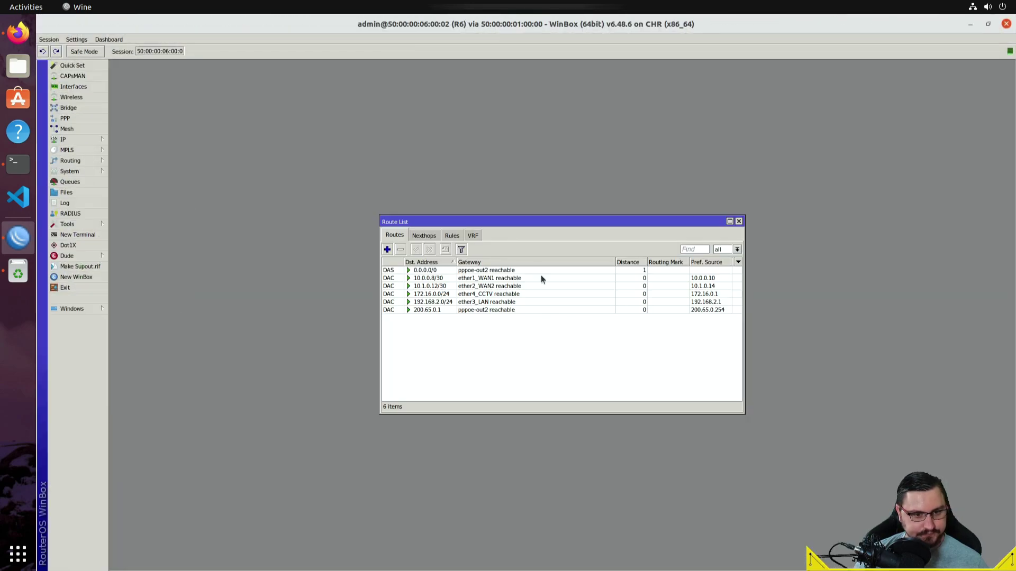
pyautogui.doubleClick(467, 225)
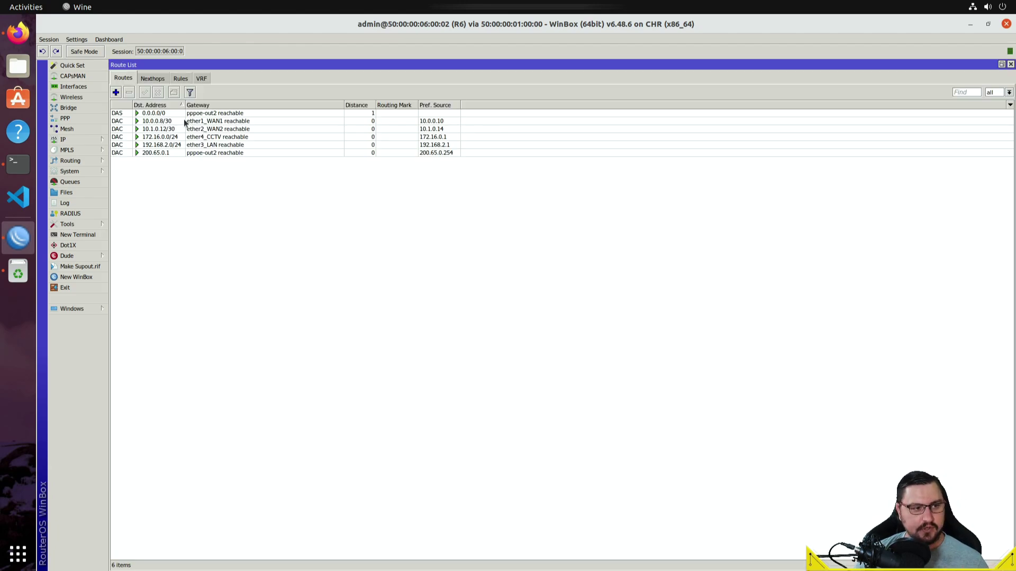
pyautogui.click(134, 122)
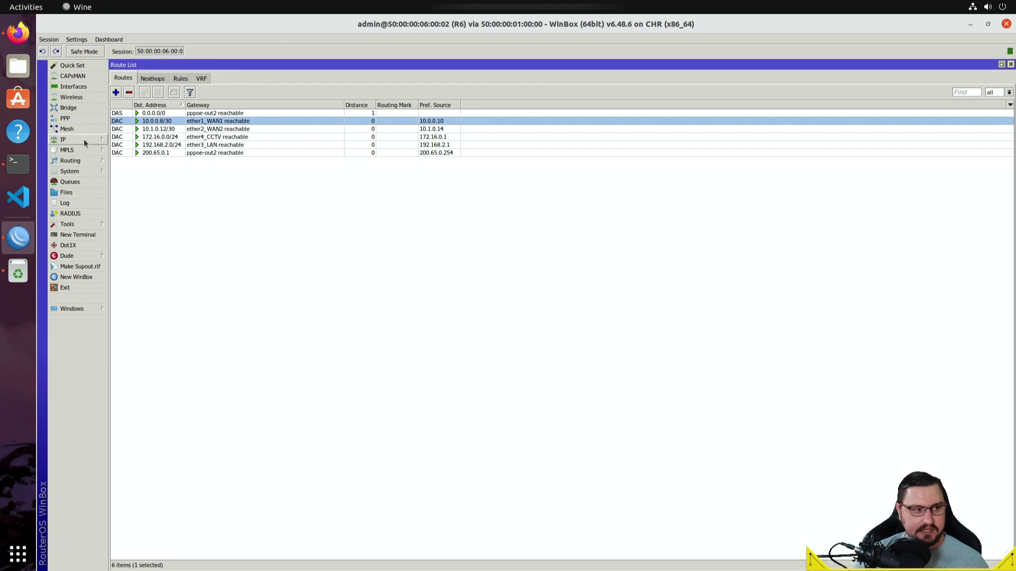
# Open the interface list, check the running state of pppoe-out1, and restore the smaller window beside the EVE topology
pyautogui.click(76, 87)
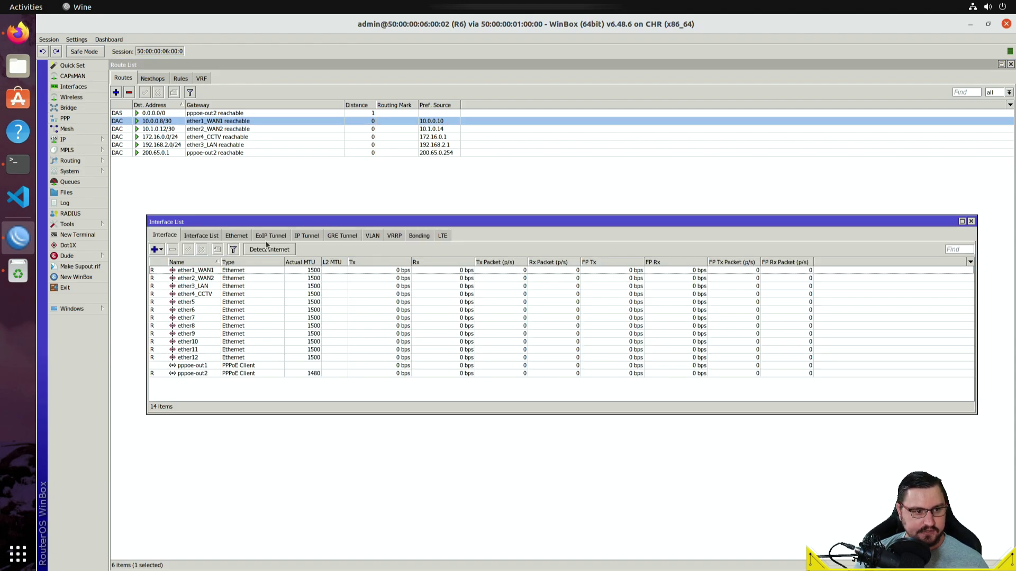
pyautogui.click(199, 358)
pyautogui.click(193, 366)
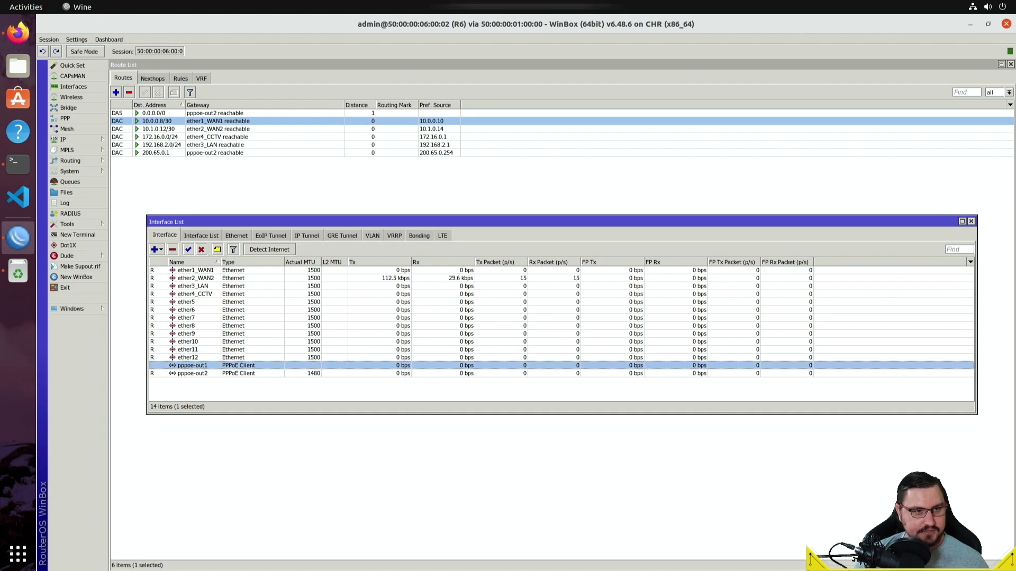
pyautogui.doubleClick(422, 28)
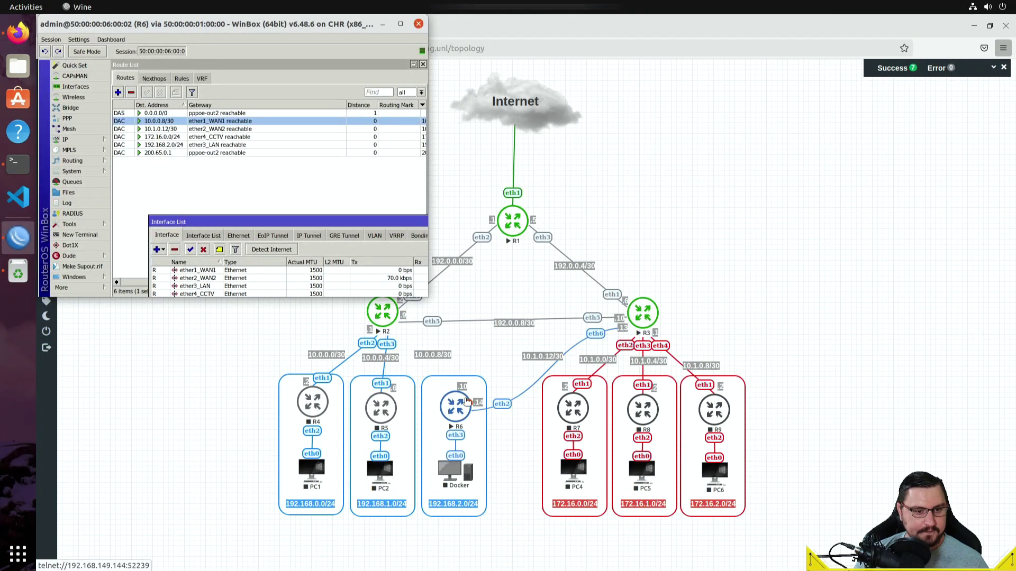
# Reconnect R6 to R2 in the EVE topology, using interface eth1 on R6 and eth4 on R2
pyautogui.click(469, 399)
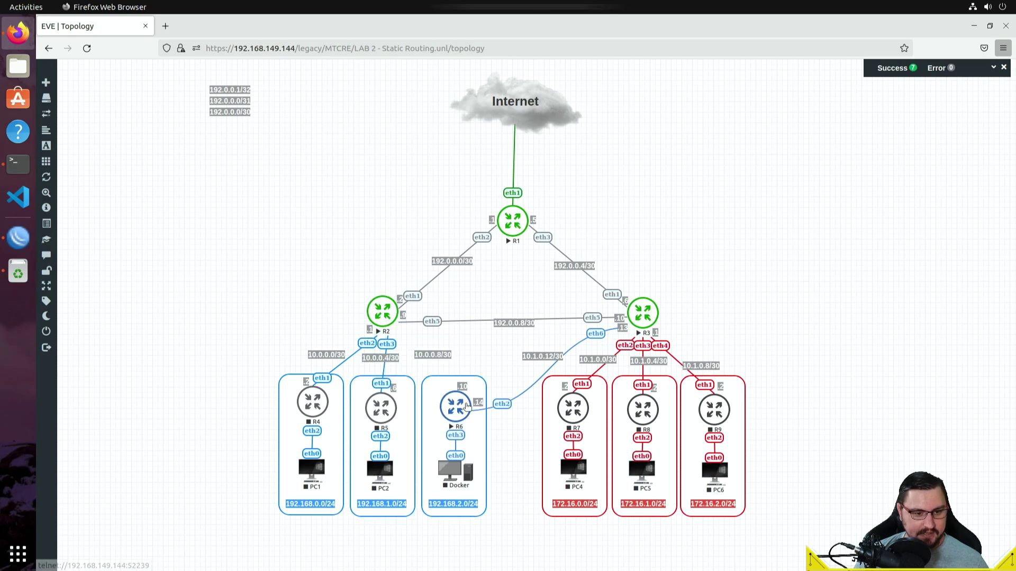
pyautogui.moveTo(480, 397); pyautogui.dragTo(382, 312)
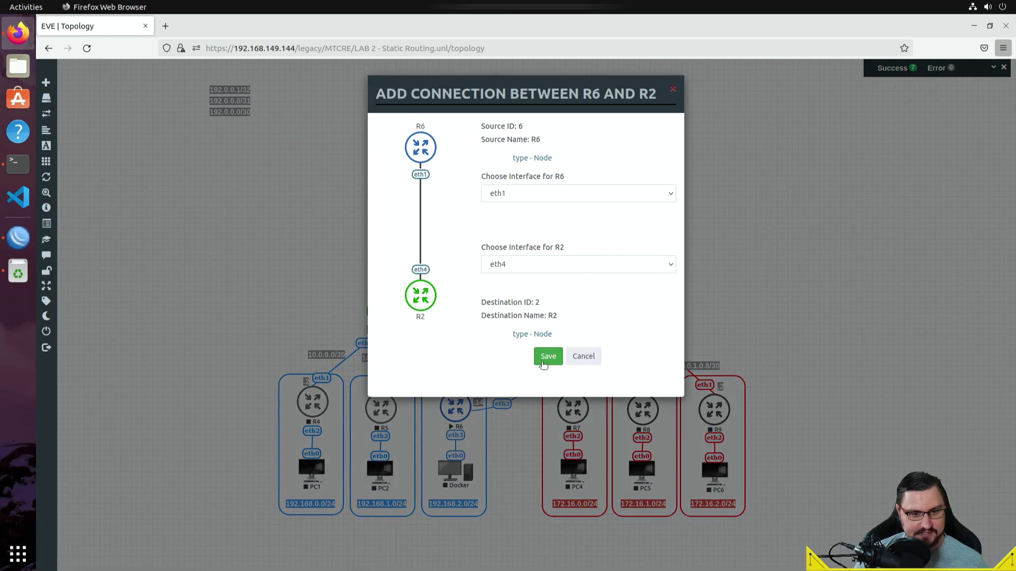
pyautogui.click(545, 360)
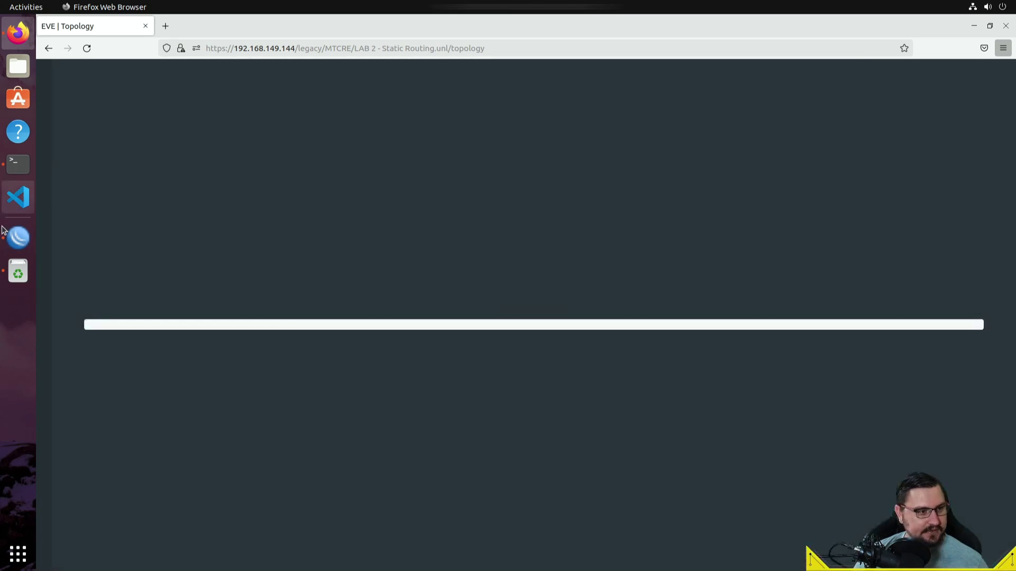
# Switch back to R6's WinBox session, maximize it, and examine the pppoe-out1 and pppoe-out2 default routes in the route list
pyautogui.click(16, 237)
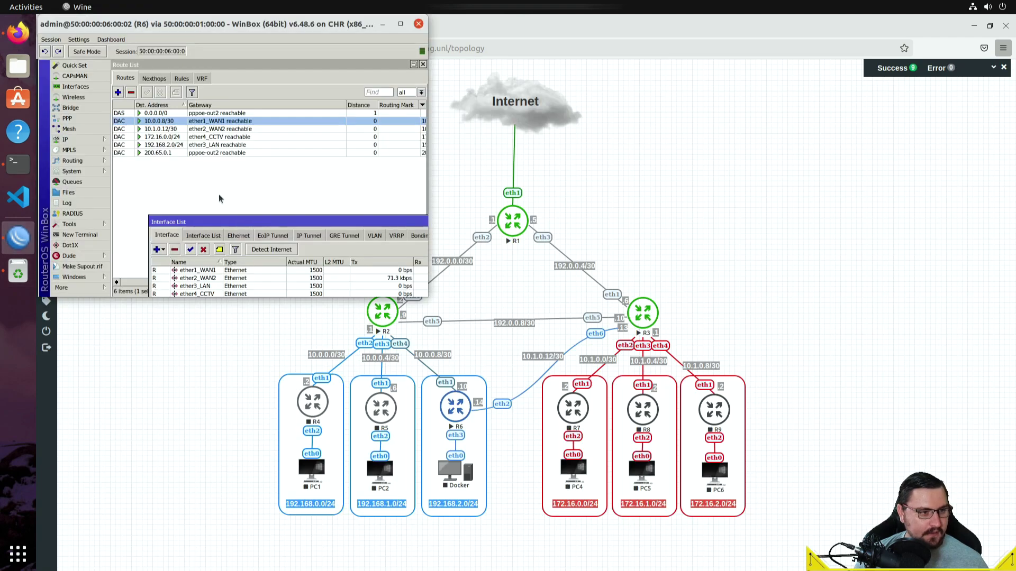
pyautogui.doubleClick(215, 27)
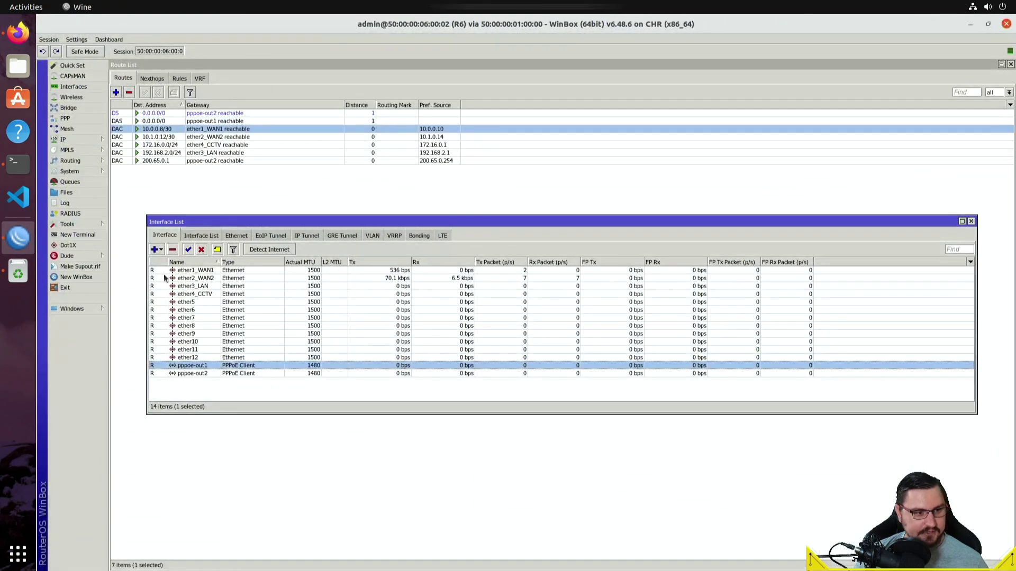
pyautogui.click(162, 121)
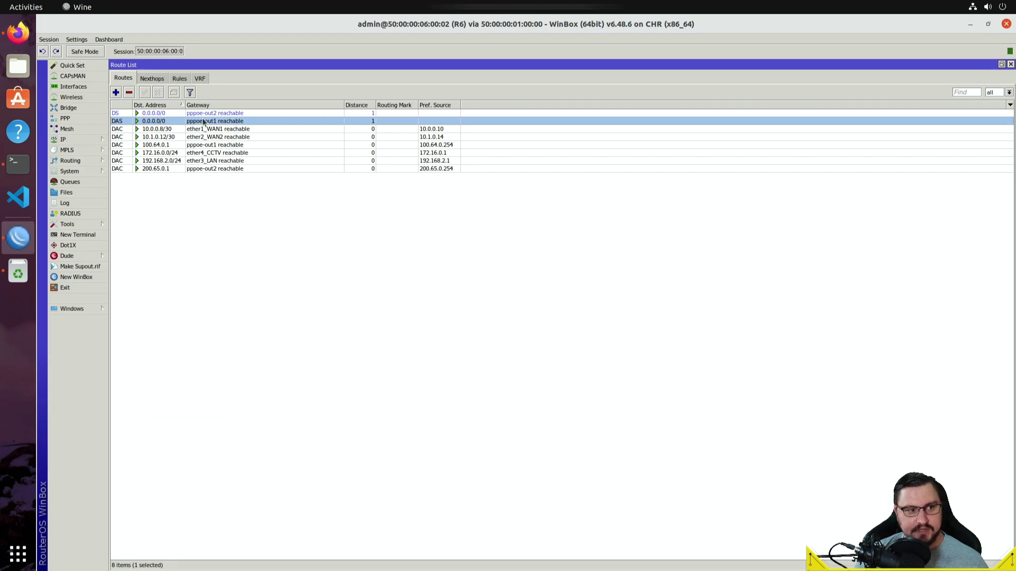
pyautogui.click(216, 129)
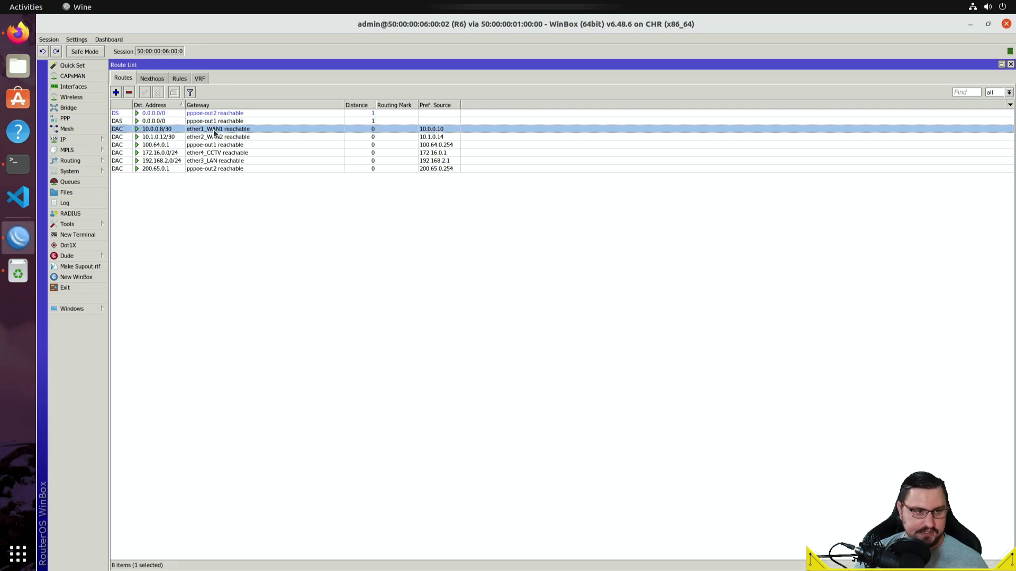
pyautogui.click(203, 121)
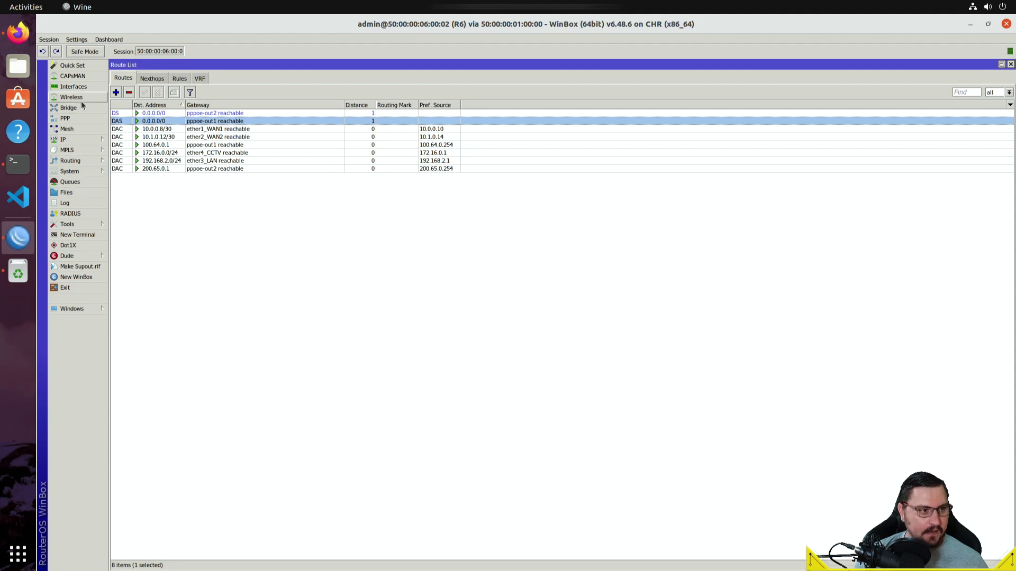
pyautogui.click(74, 140)
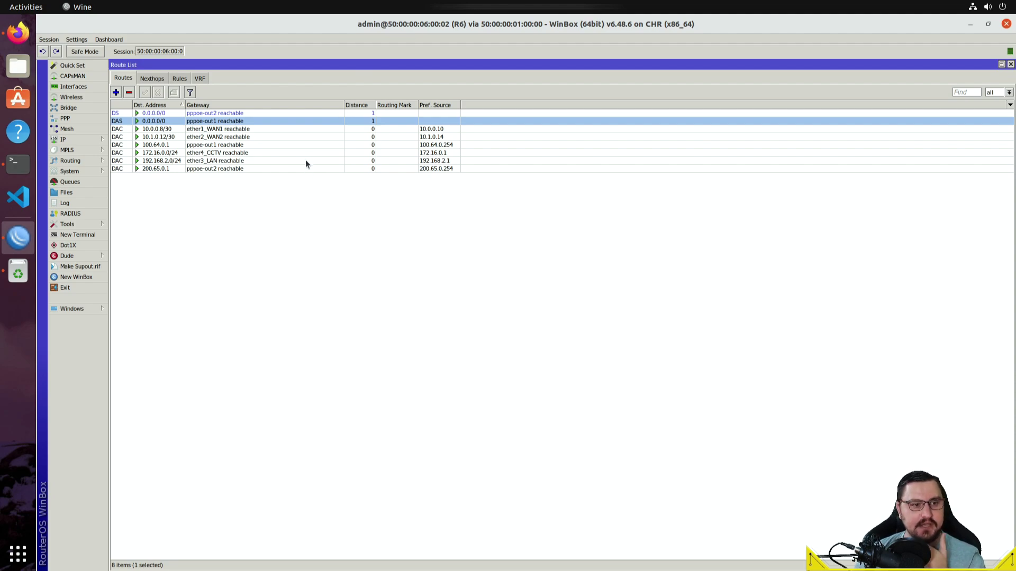
pyautogui.click(371, 129)
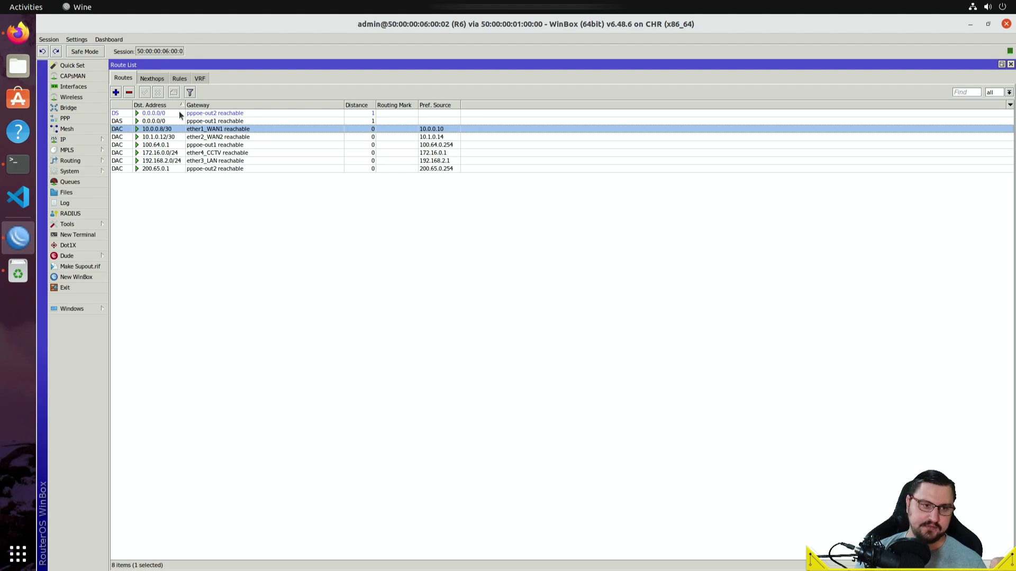
# Set the default route distance of the pppoe-out2 client to 20 and save the interface settings
pyautogui.click(93, 87)
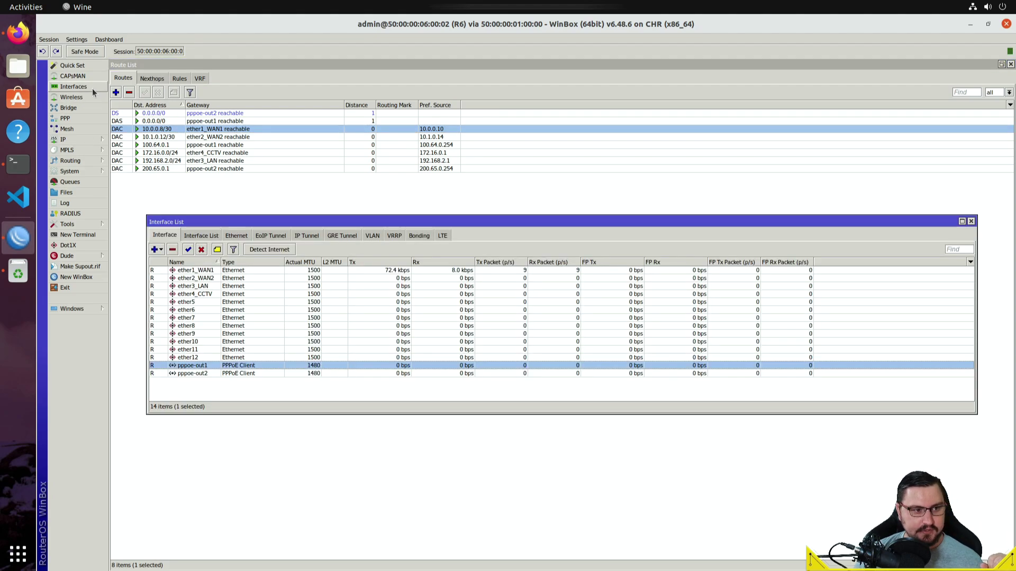
pyautogui.doubleClick(221, 372)
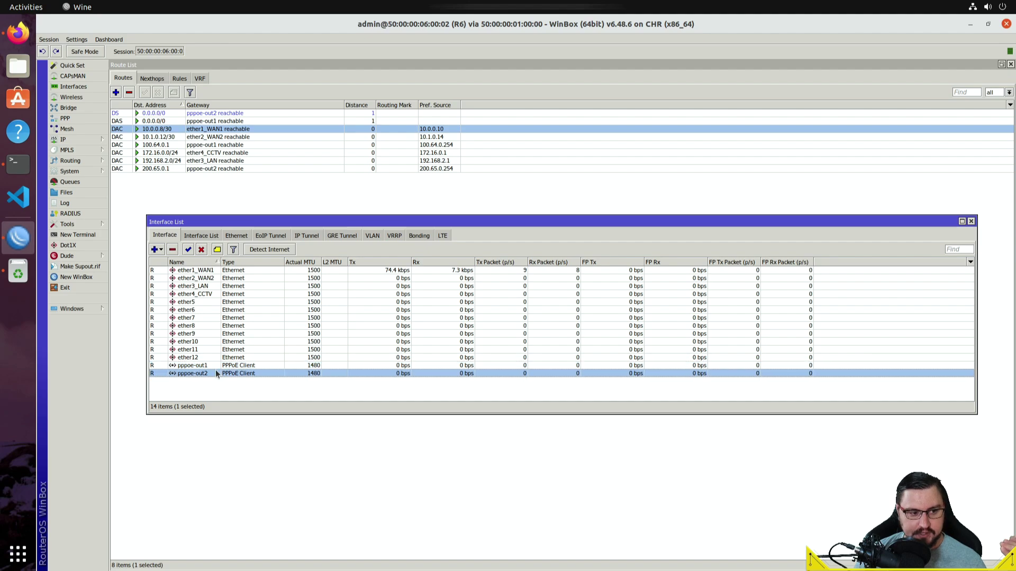
pyautogui.click(487, 217)
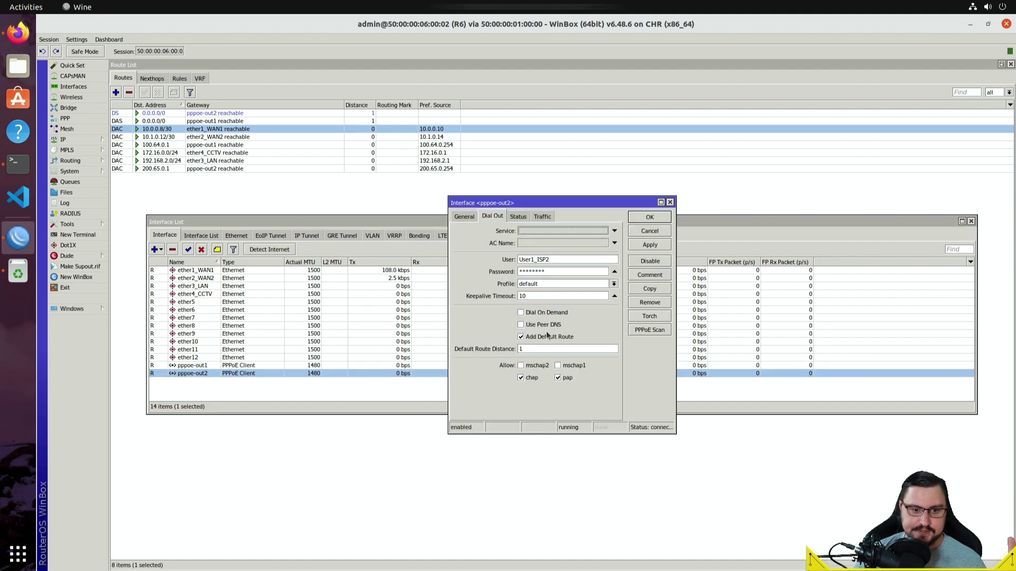
pyautogui.doubleClick(537, 349)
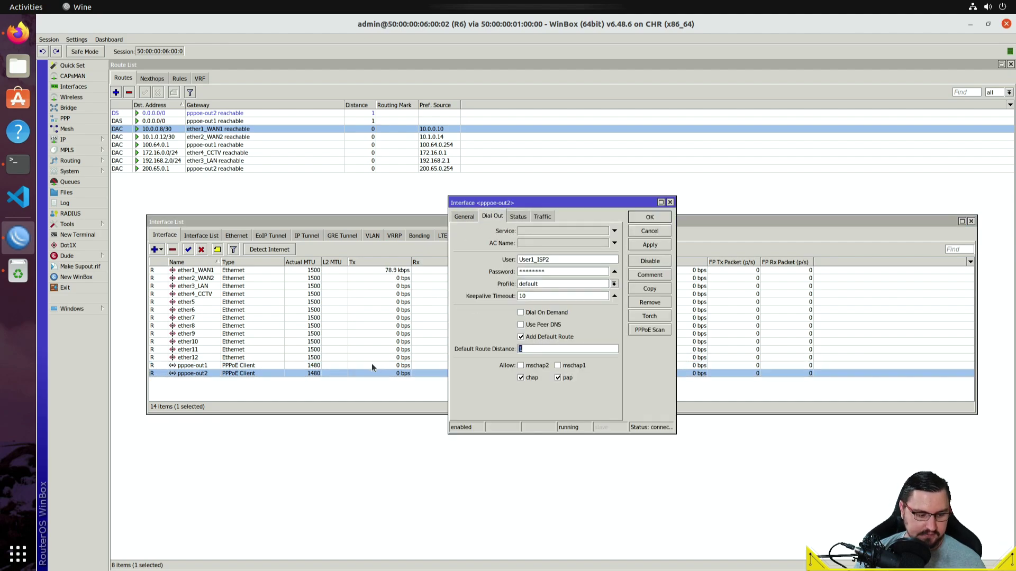
pyautogui.write('20')
pyautogui.click(634, 247)
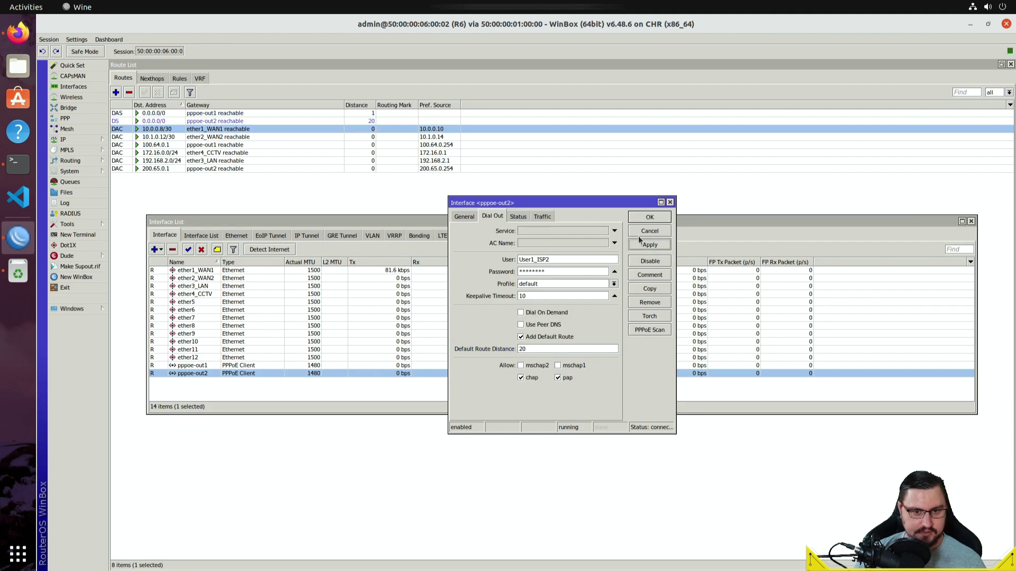
pyautogui.click(642, 219)
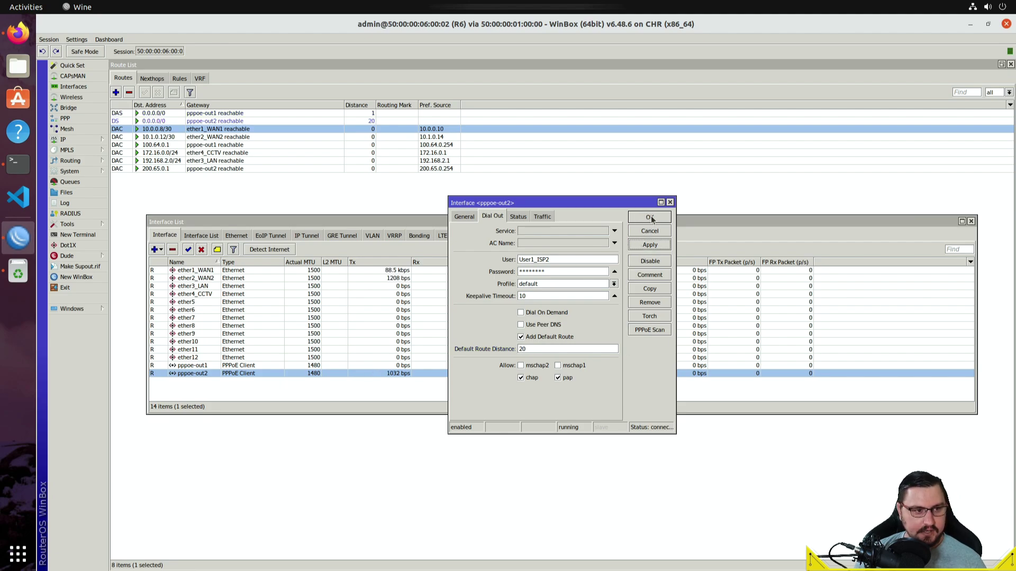
# Compare the distance and active state of the two default routes in the route list
pyautogui.click(444, 145)
pyautogui.click(377, 121)
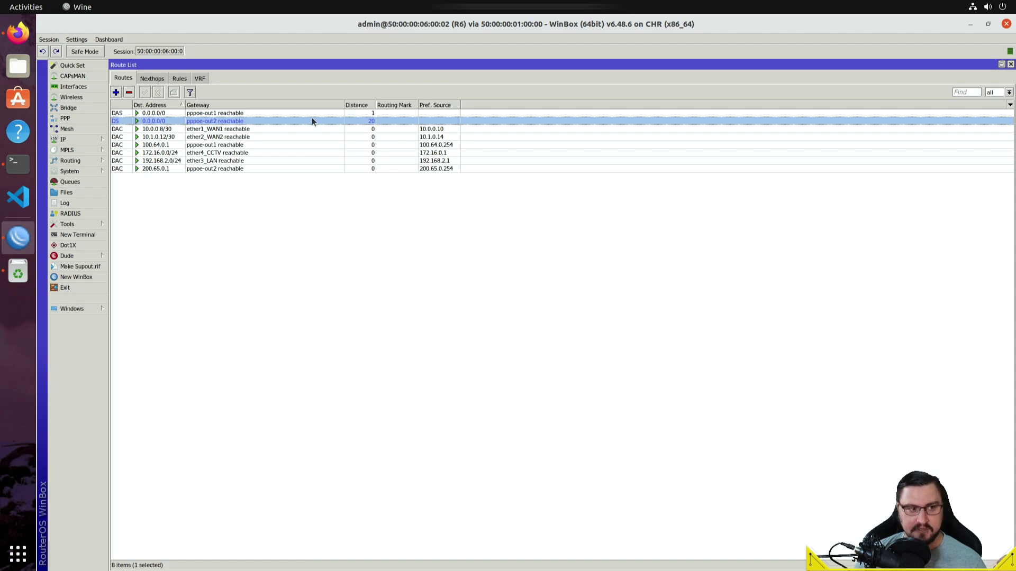
pyautogui.click(251, 113)
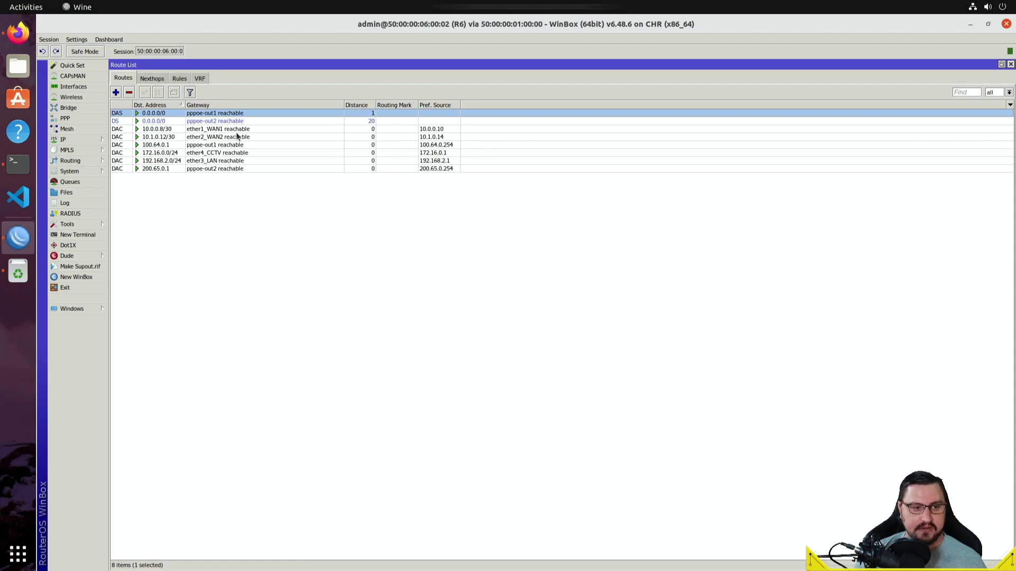
pyautogui.click(234, 121)
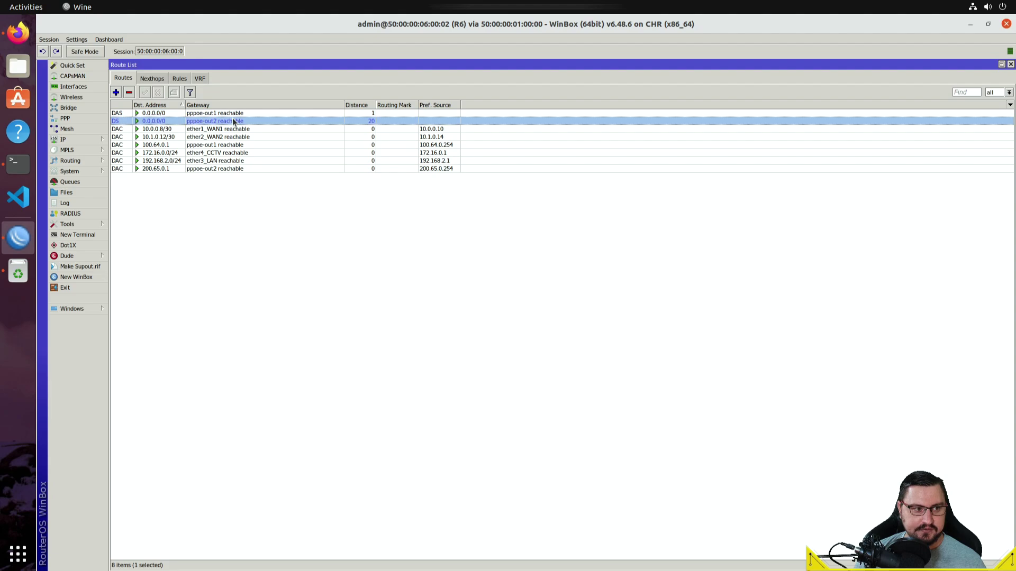
# Turn off Add Default Route on the pppoe-out1 client and save the interface settings
pyautogui.click(103, 86)
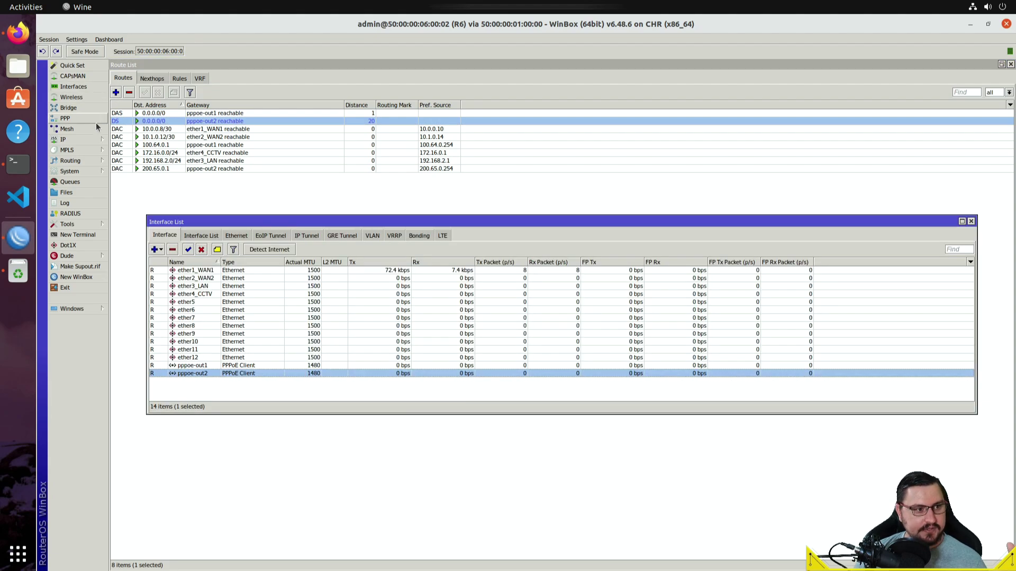
pyautogui.click(87, 140)
pyautogui.click(196, 365)
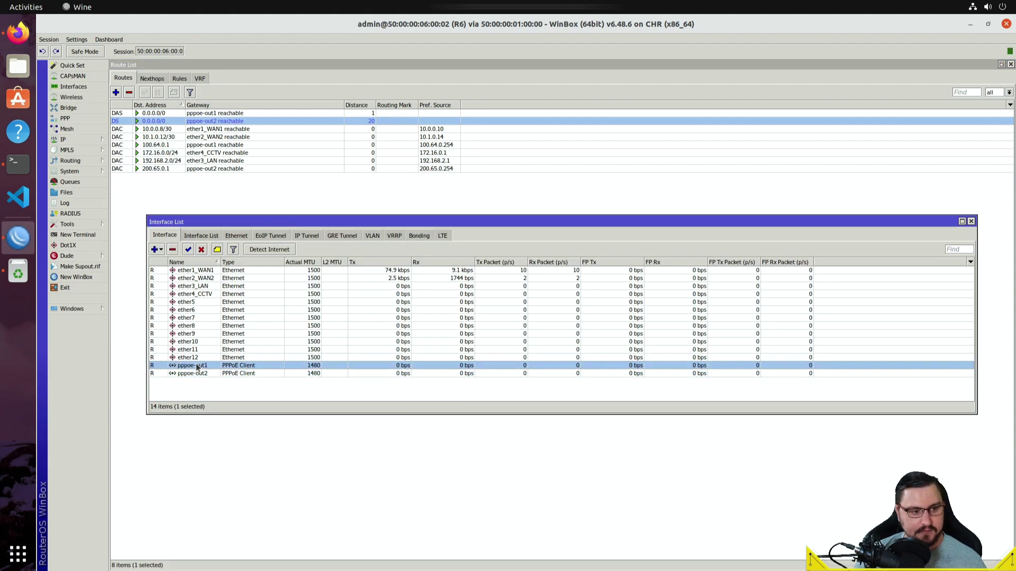
pyautogui.doubleClick(197, 365)
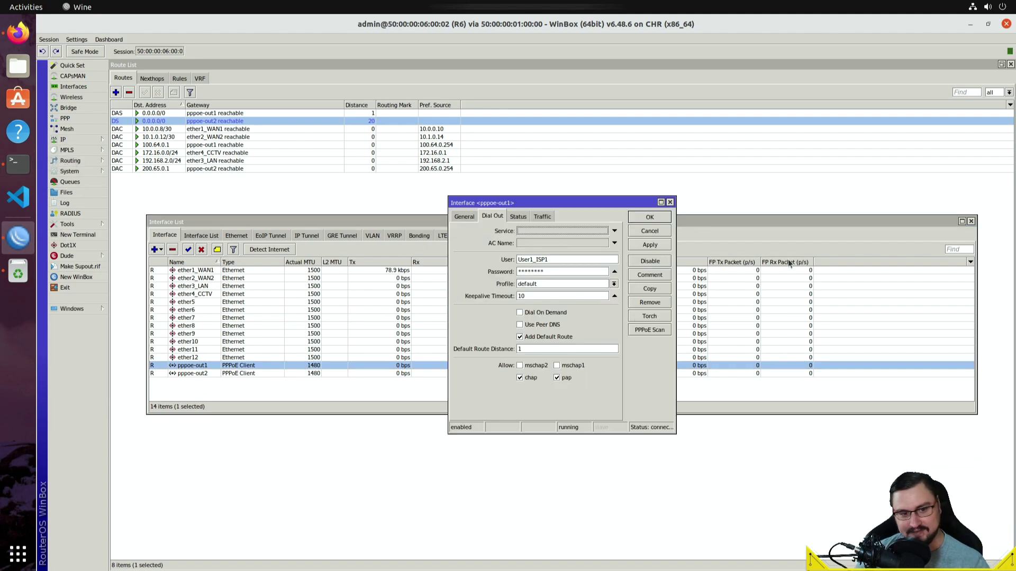
pyautogui.click(551, 339)
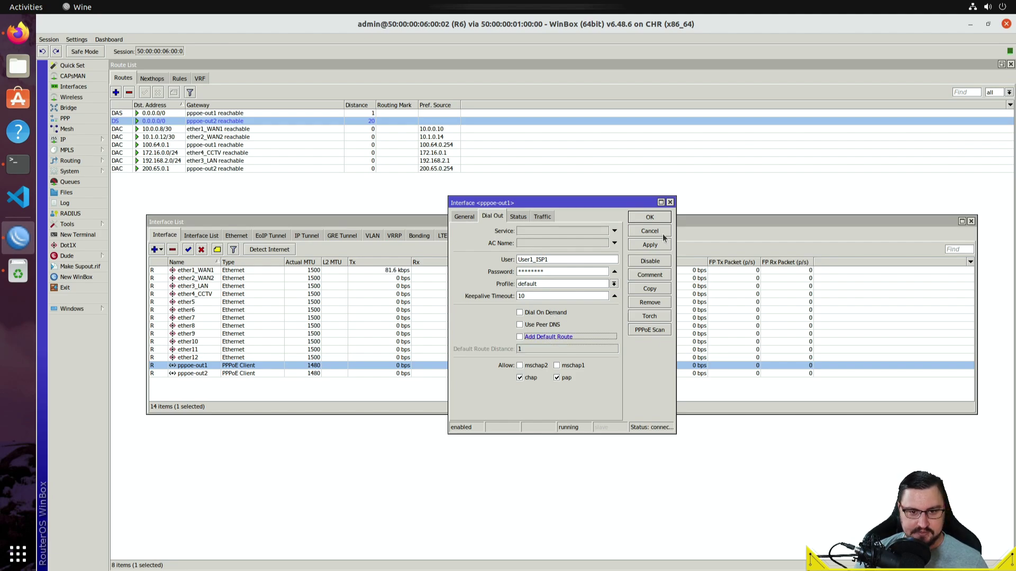
pyautogui.click(650, 244)
pyautogui.click(650, 222)
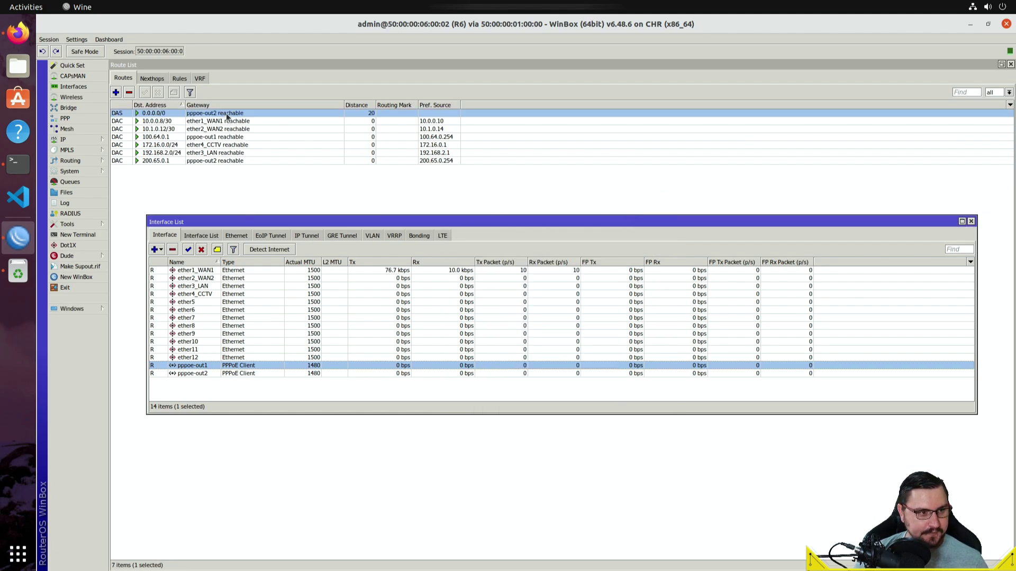
# Turn off Add Default Route on the pppoe-out2 client and save its settings
pyautogui.doubleClick(189, 373)
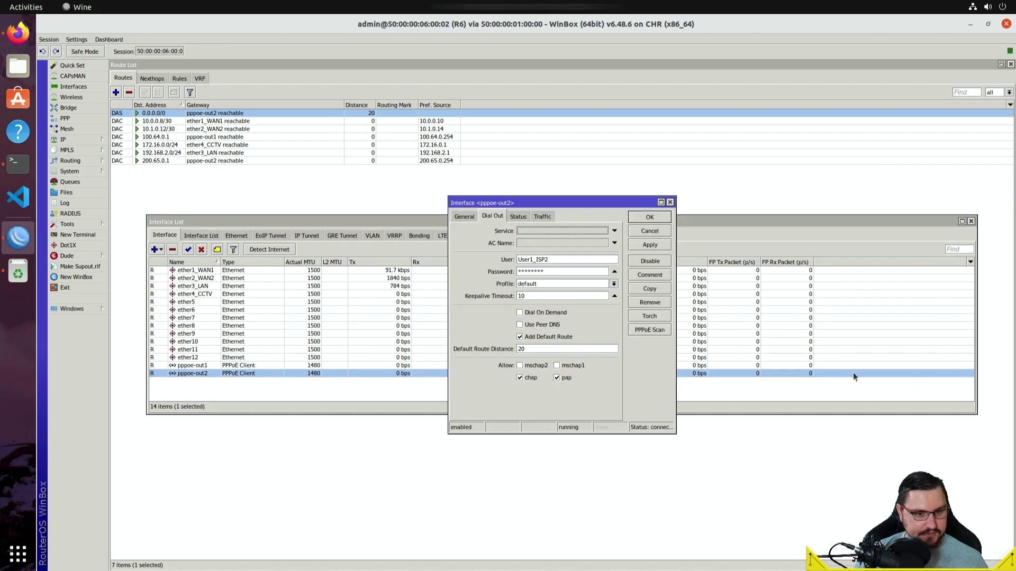
pyautogui.click(548, 337)
pyautogui.click(650, 245)
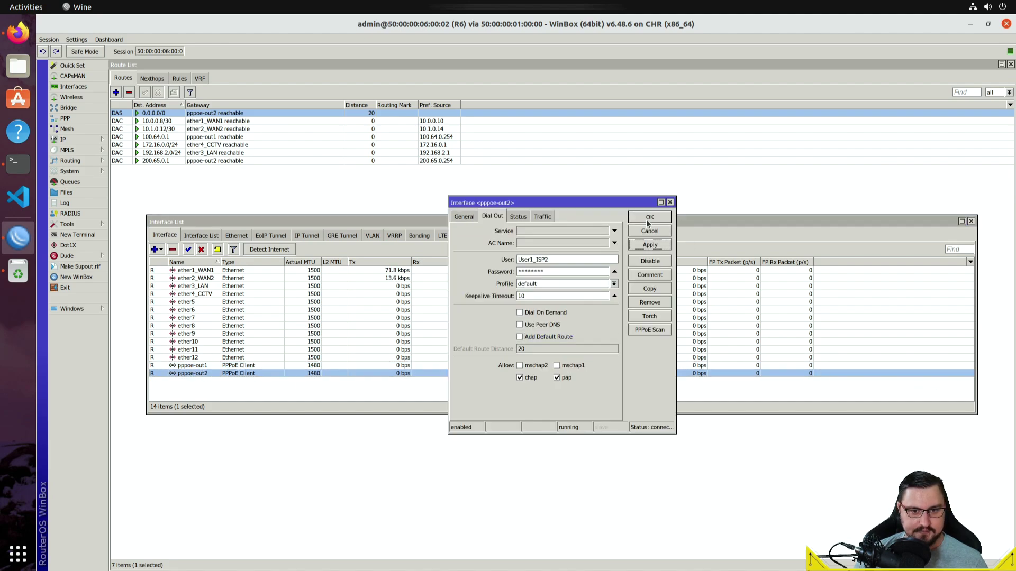
pyautogui.click(651, 218)
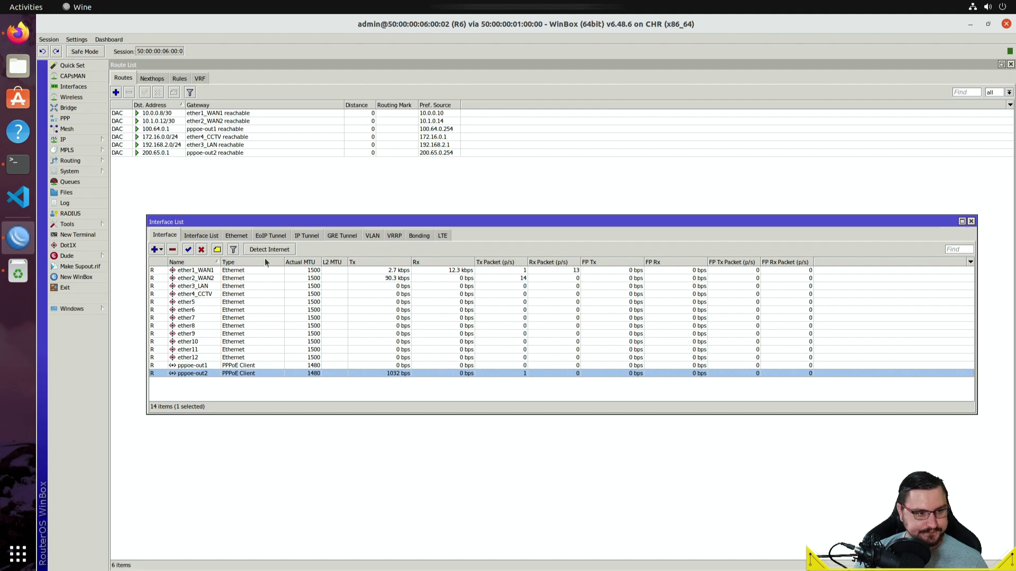
# Copy the remote address 100.64.0.1 from the connection status of pppoe-out1
pyautogui.doubleClick(191, 365)
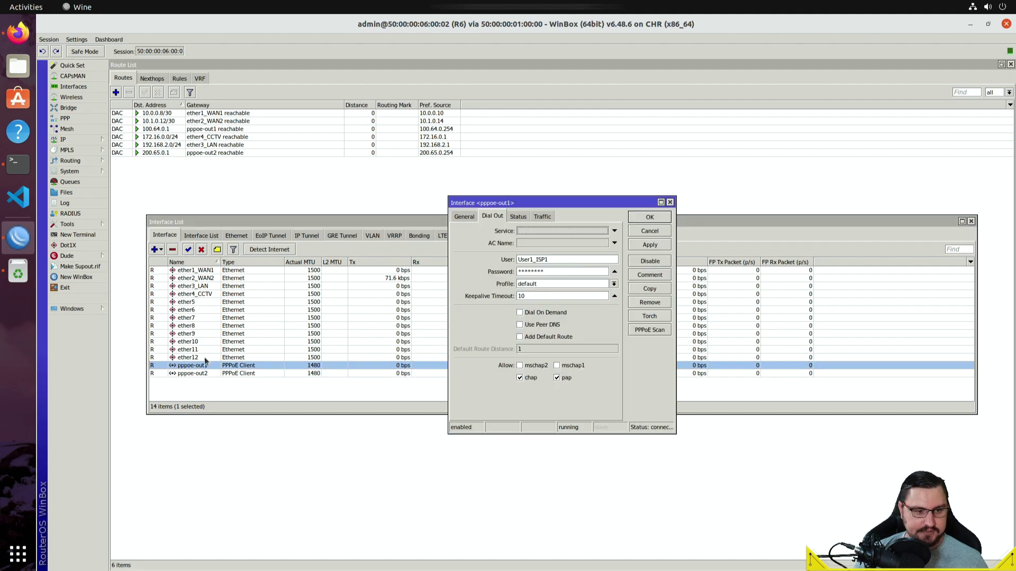
pyautogui.click(528, 217)
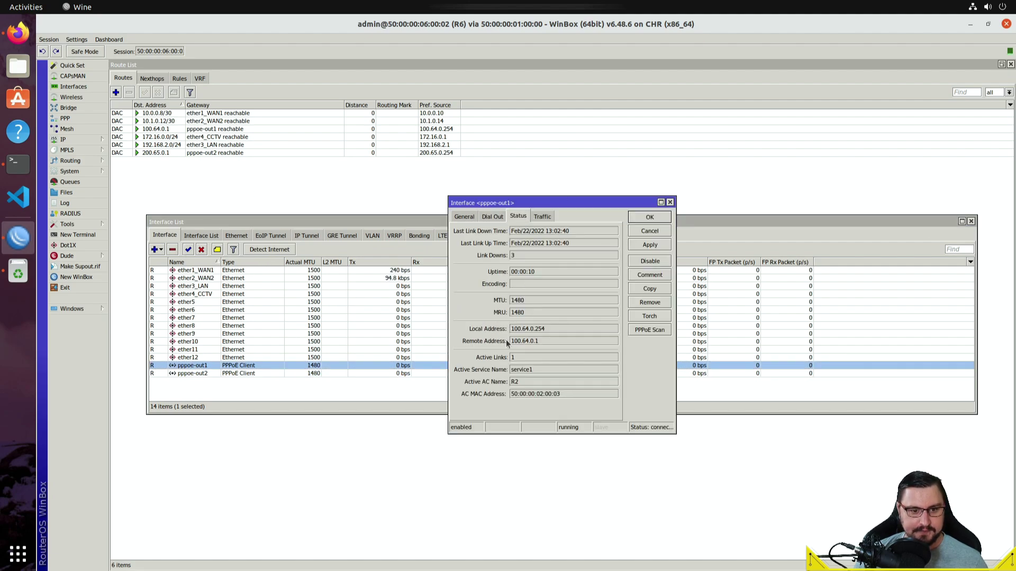
pyautogui.moveTo(539, 342); pyautogui.dragTo(511, 341)
pyautogui.rightClick(524, 343)
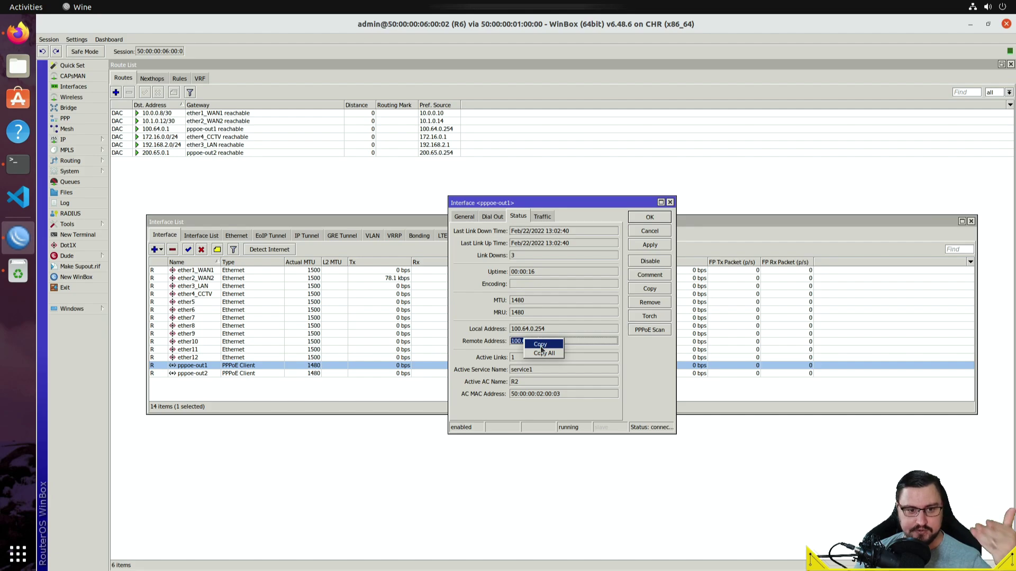
pyautogui.click(540, 344)
# Start a new static route for destination 0.0.0.0/0 with pppoe-out1 as the gateway and a distance of 1
pyautogui.click(114, 95)
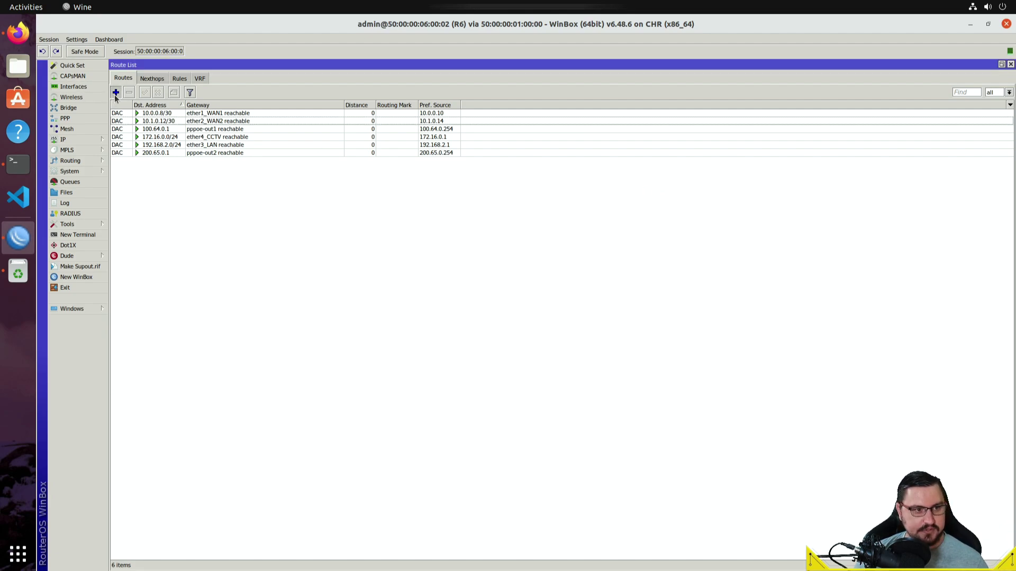
pyautogui.click(116, 92)
pyautogui.click(560, 270)
pyautogui.hotkey('ctrl', 'v')
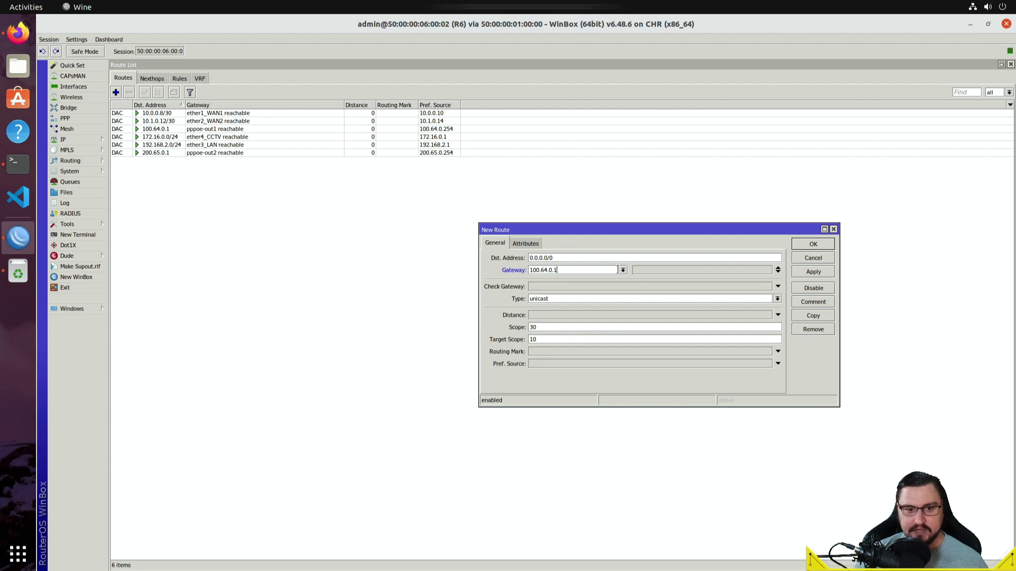
pyautogui.click(622, 270)
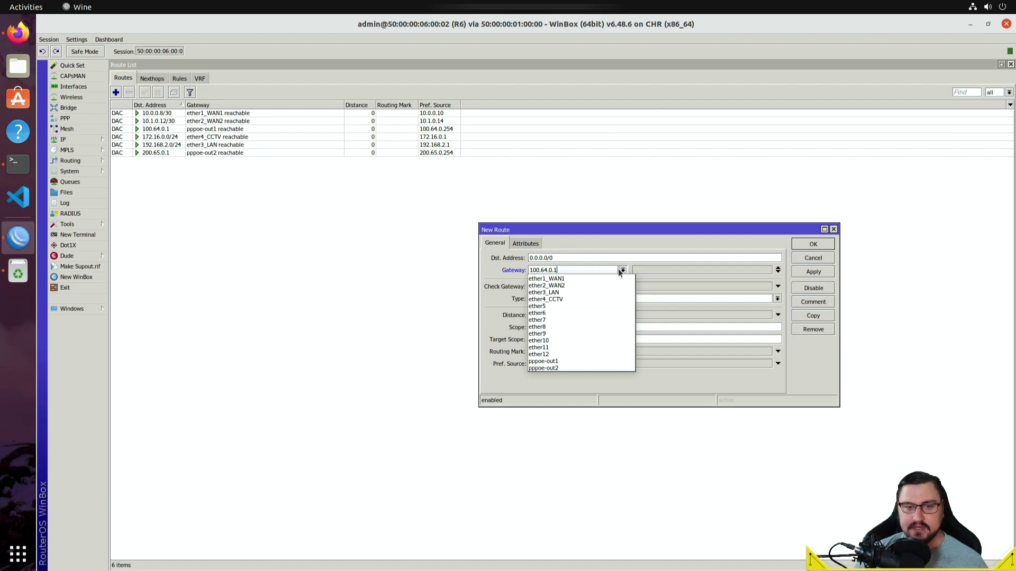
pyautogui.click(554, 361)
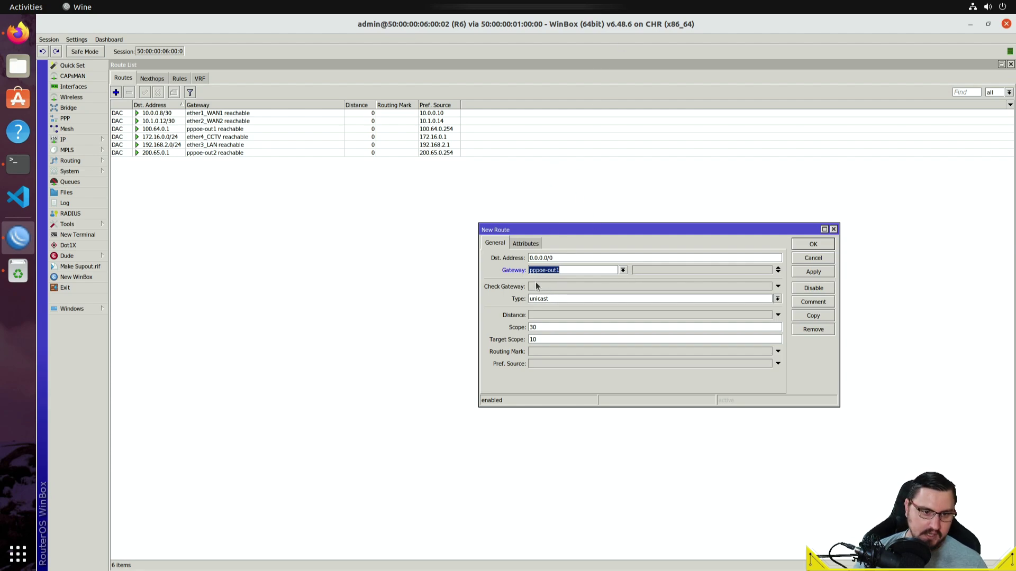
pyautogui.click(544, 314)
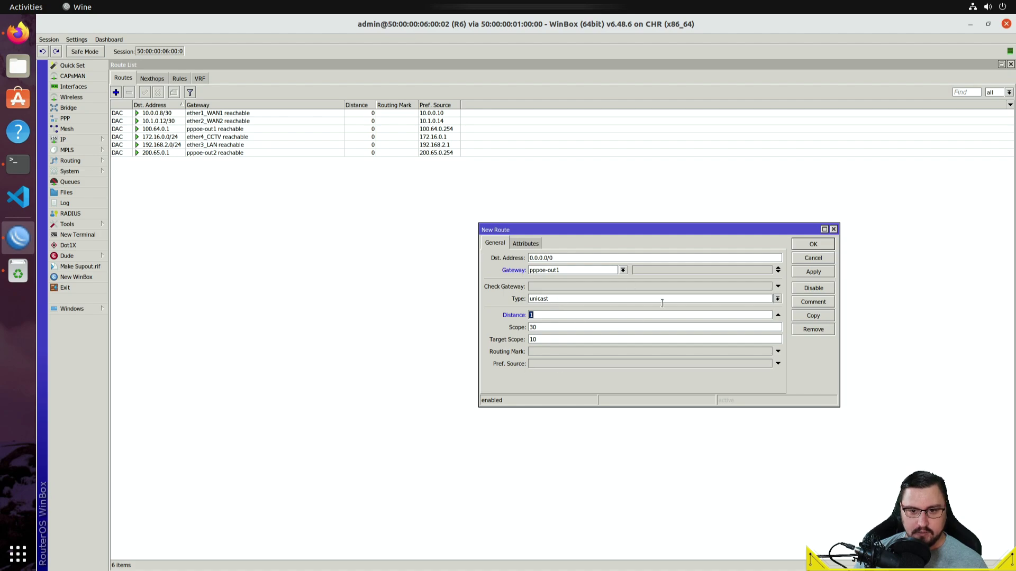
# Set the pppoe-out1 default route to check its gateway by ping and save the route
pyautogui.click(578, 286)
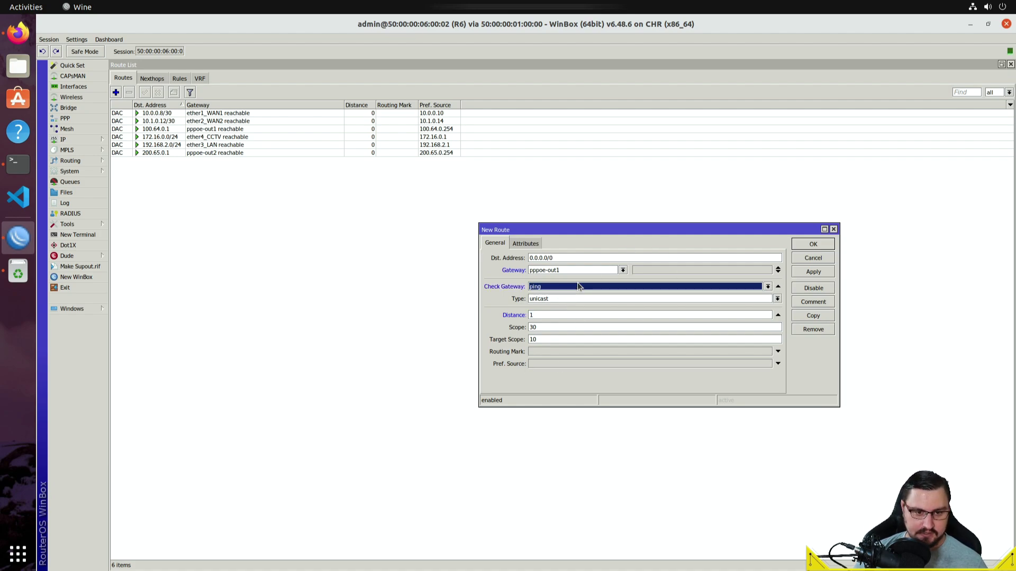
pyautogui.click(578, 285)
pyautogui.click(570, 286)
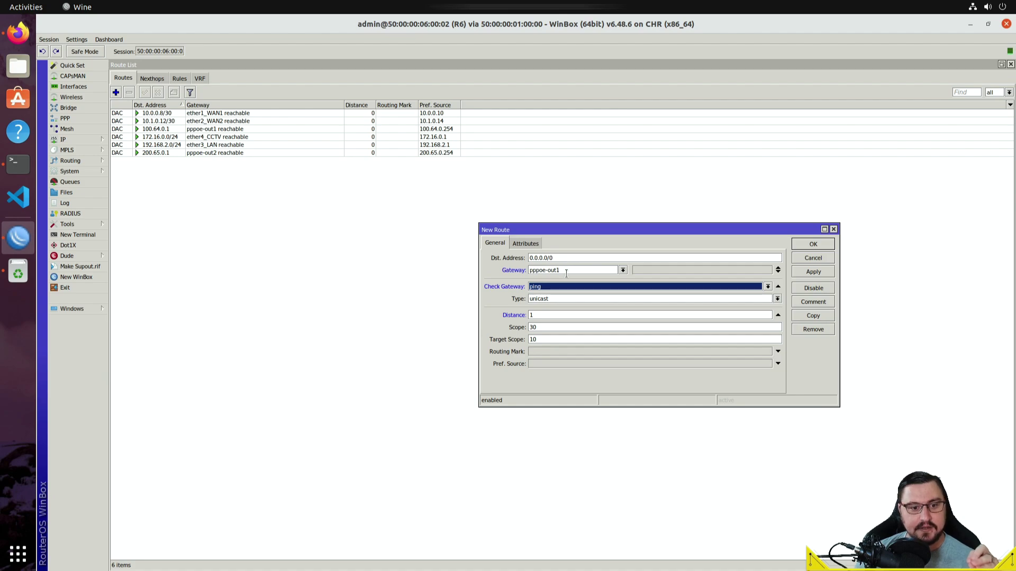
pyautogui.click(539, 289)
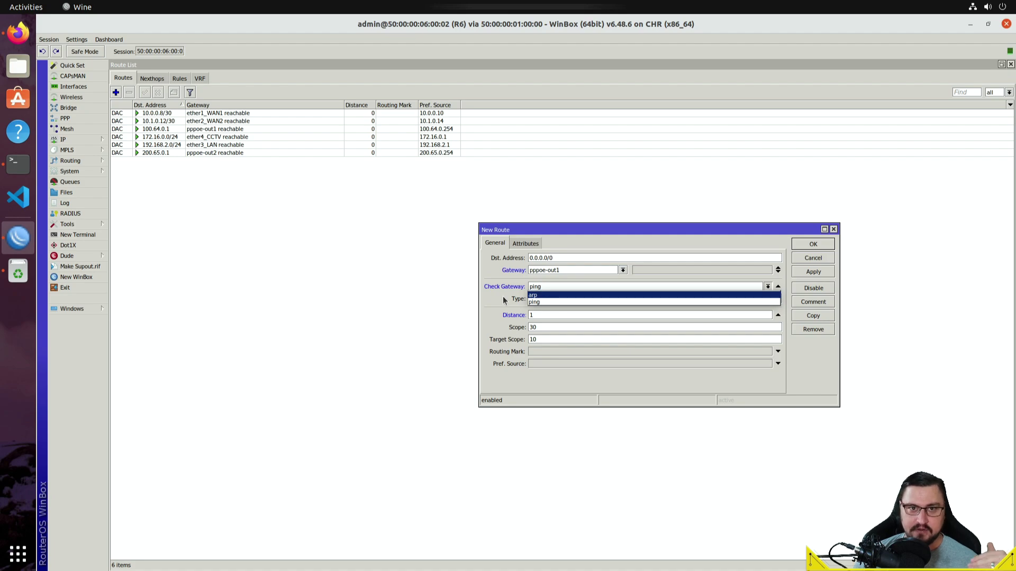
pyautogui.click(548, 302)
pyautogui.click(547, 285)
pyautogui.click(551, 302)
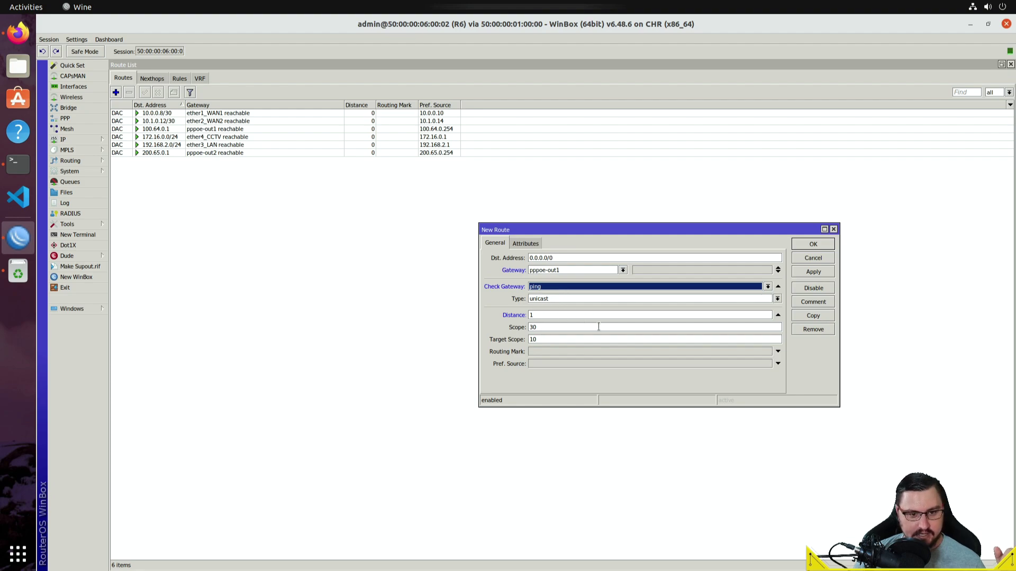
pyautogui.click(812, 273)
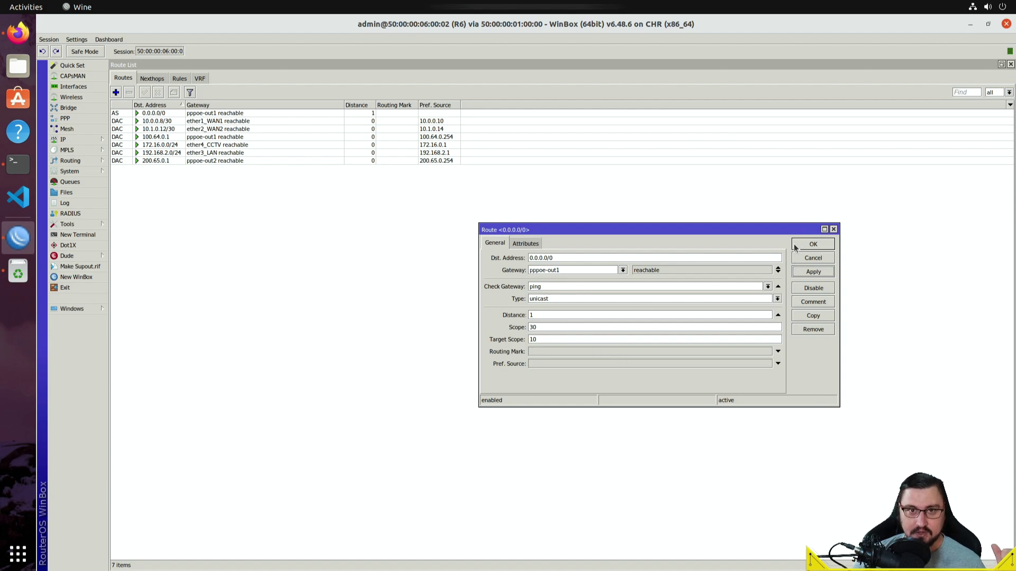
pyautogui.click(812, 244)
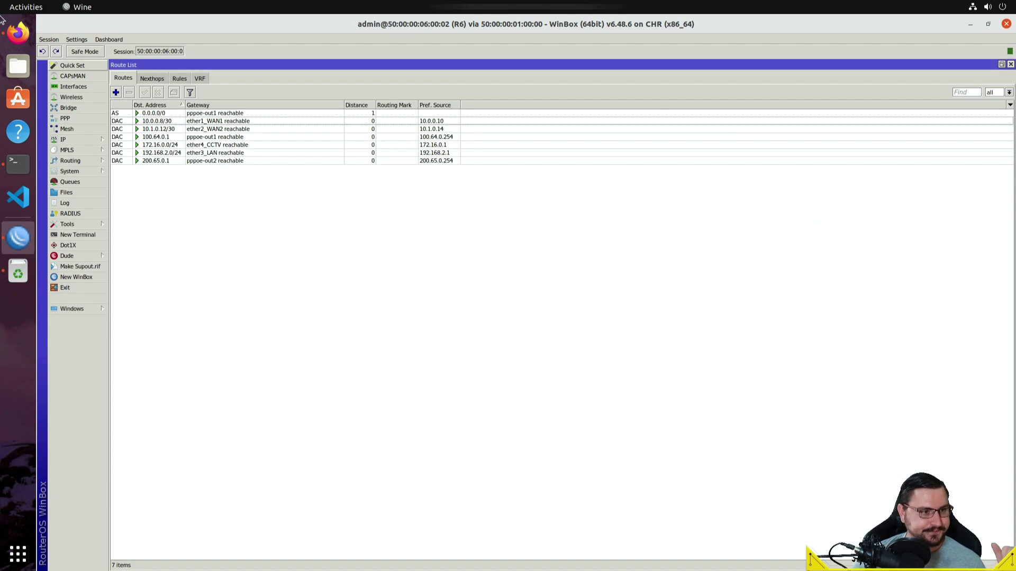
# Add a second 0.0.0.0/0 static route through pppoe-out2 with ping gateway checking and distance 20
pyautogui.click(168, 112)
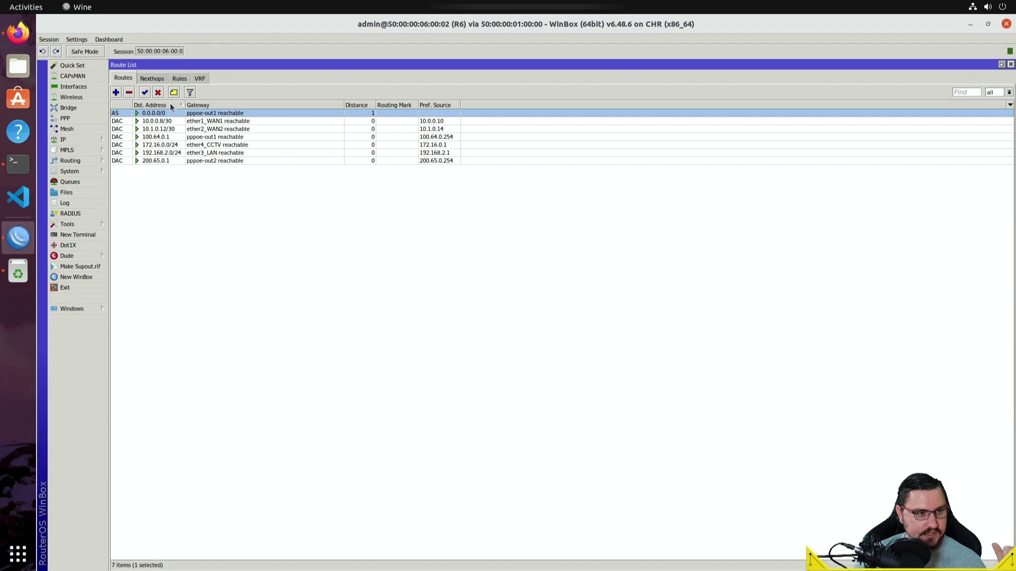
pyautogui.click(115, 93)
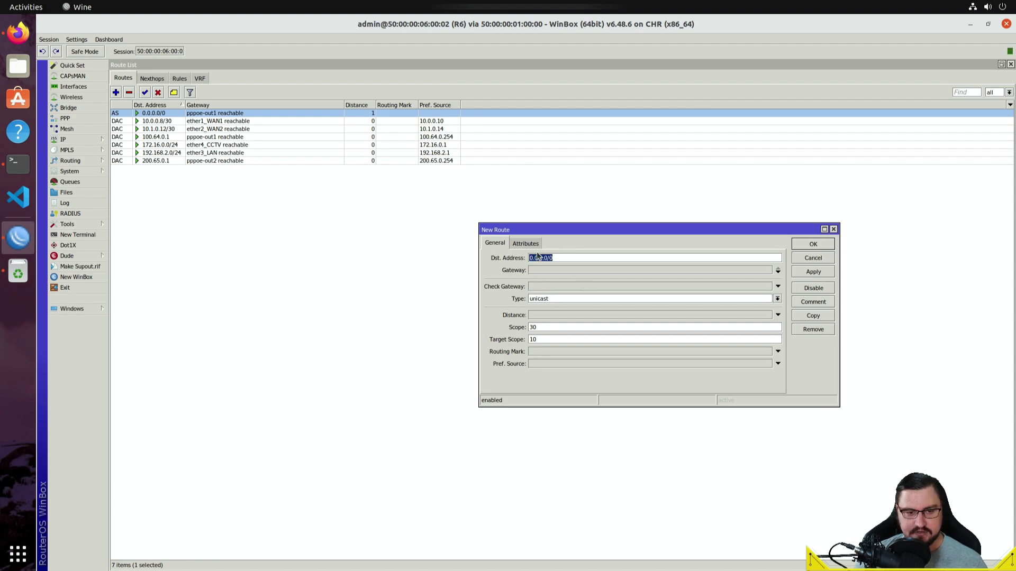
pyautogui.click(541, 268)
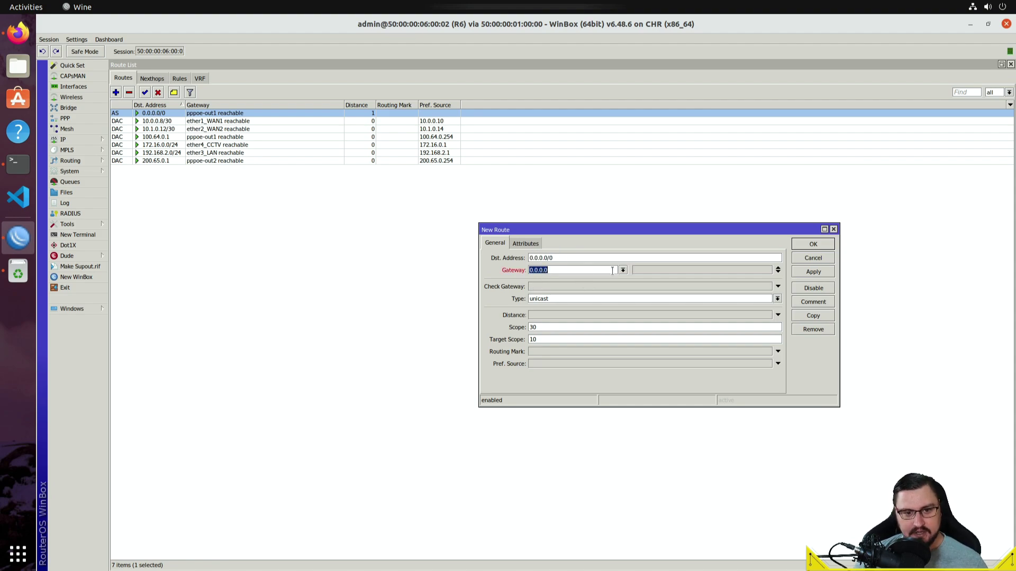
pyautogui.click(622, 269)
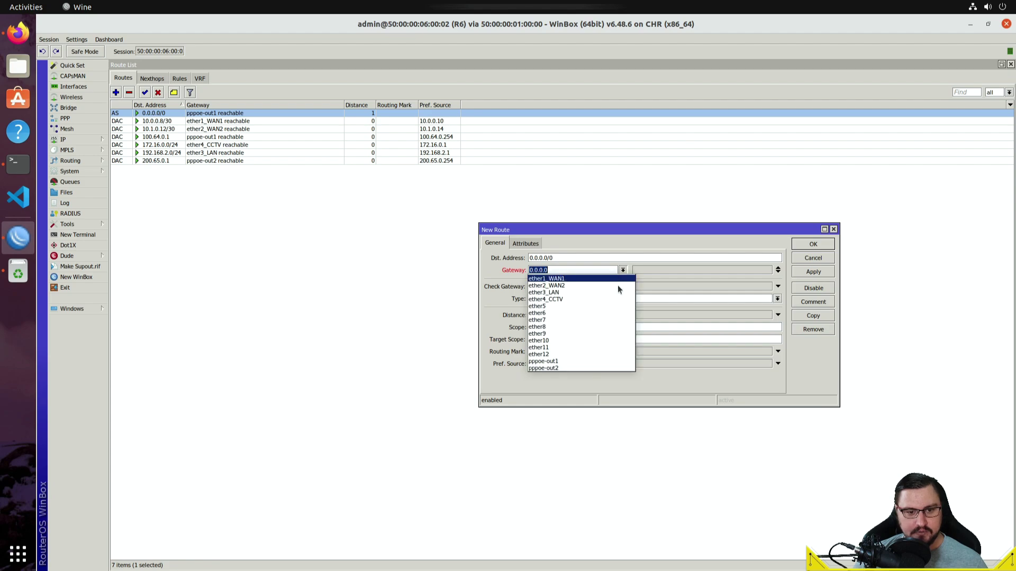
pyautogui.click(555, 368)
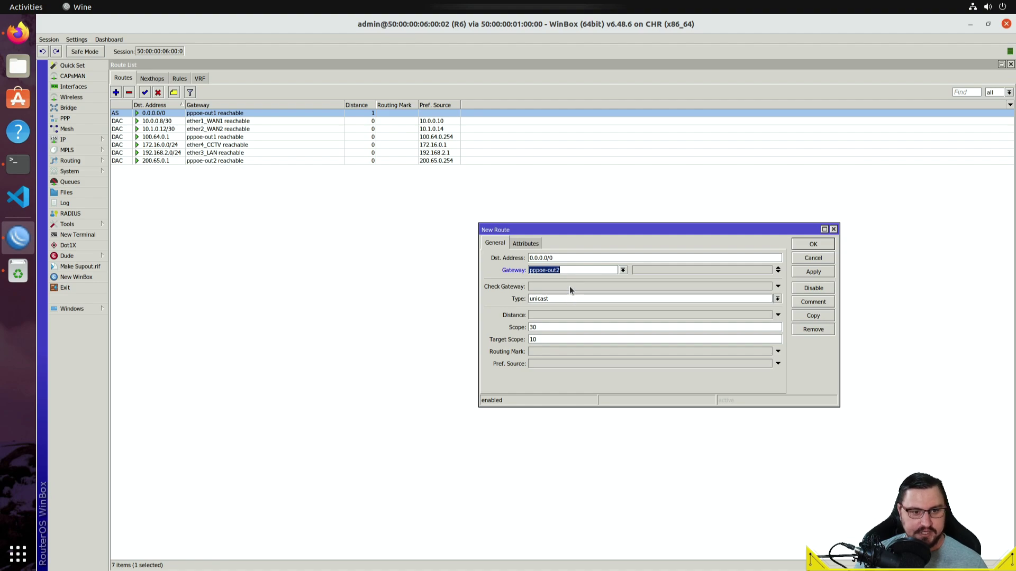
pyautogui.click(569, 286)
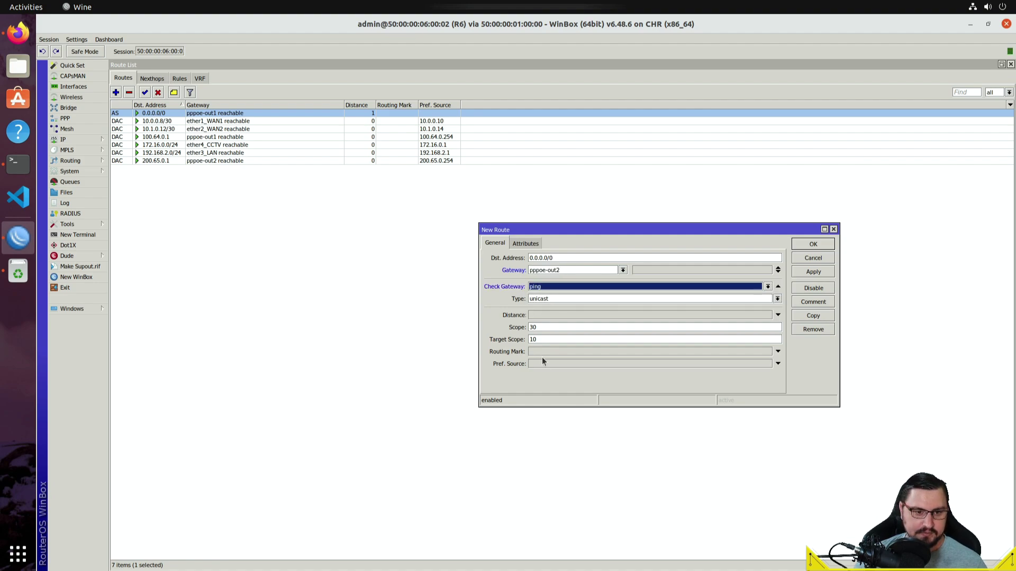
pyautogui.click(556, 316)
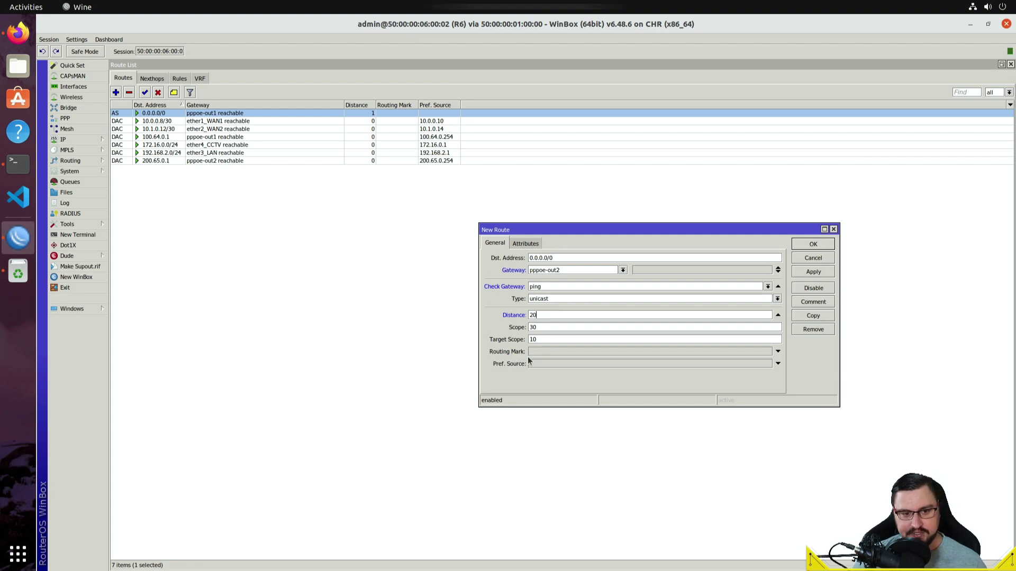
pyautogui.click(803, 274)
pyautogui.click(813, 244)
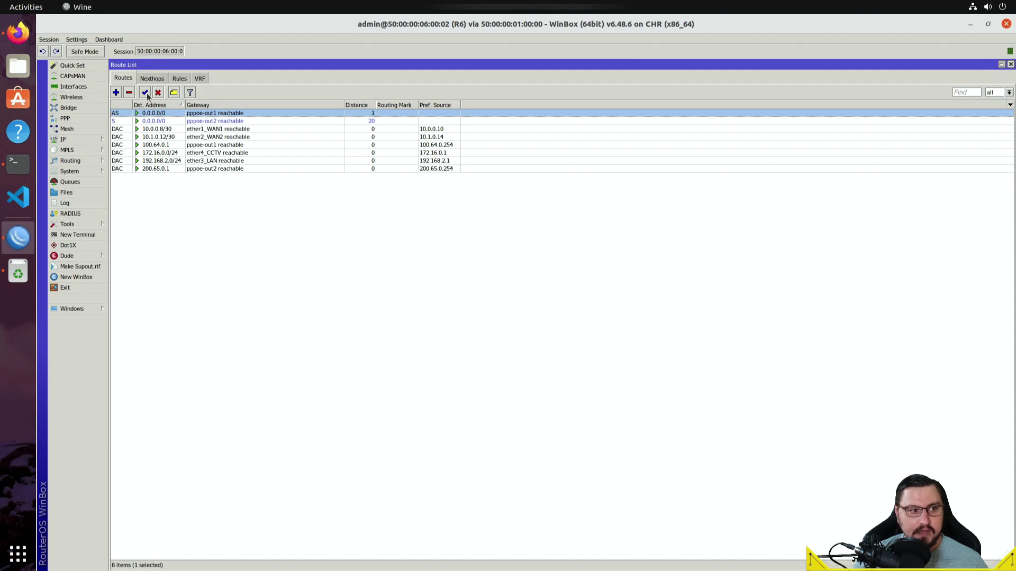
# Open a maximized router terminal and start a continuous ping to 8.8.8.8
pyautogui.click(132, 121)
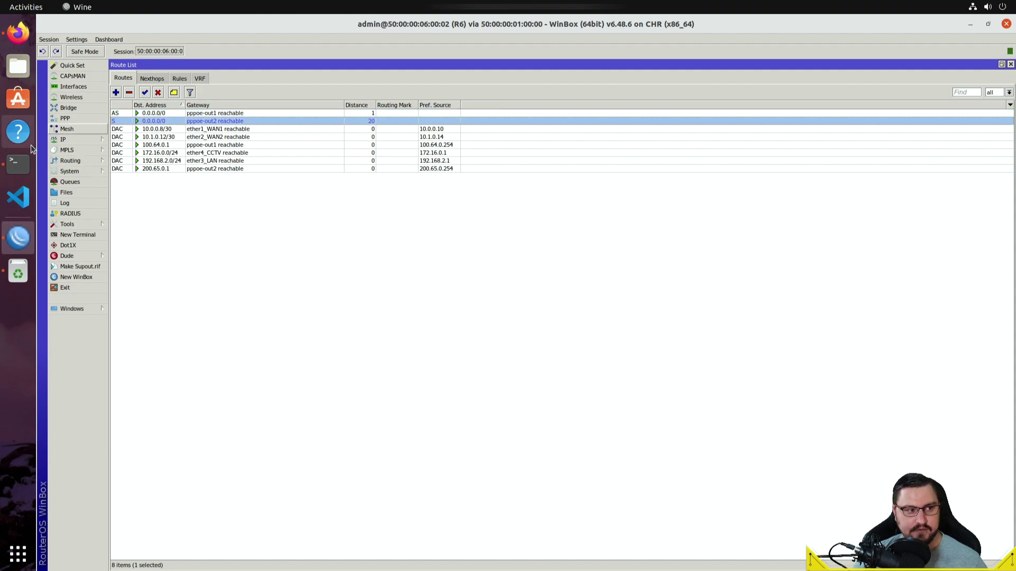
pyautogui.click(85, 236)
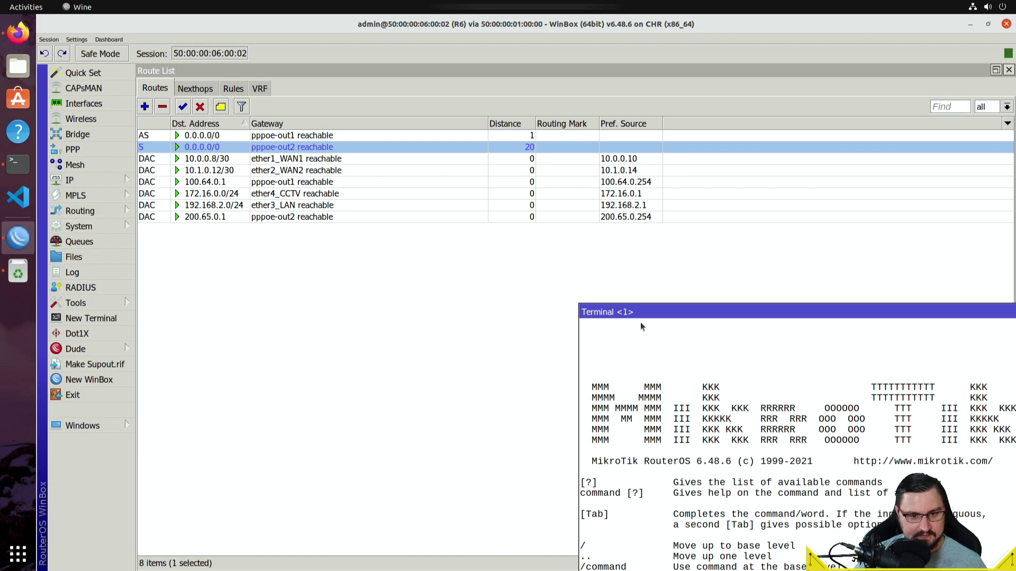
pyautogui.moveTo(650, 312); pyautogui.dragTo(342, 203)
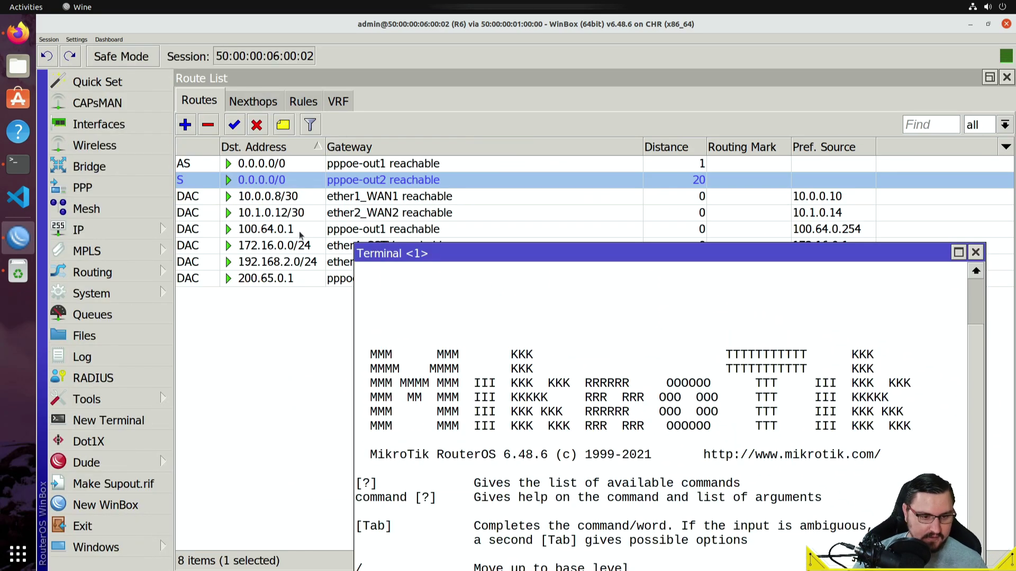
pyautogui.doubleClick(451, 263)
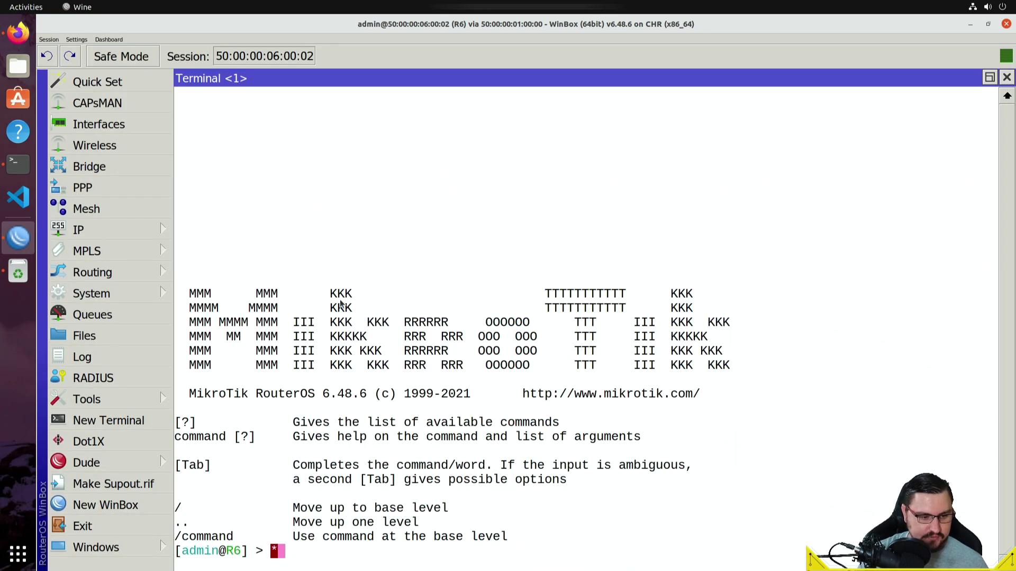
pyautogui.write('ping ')
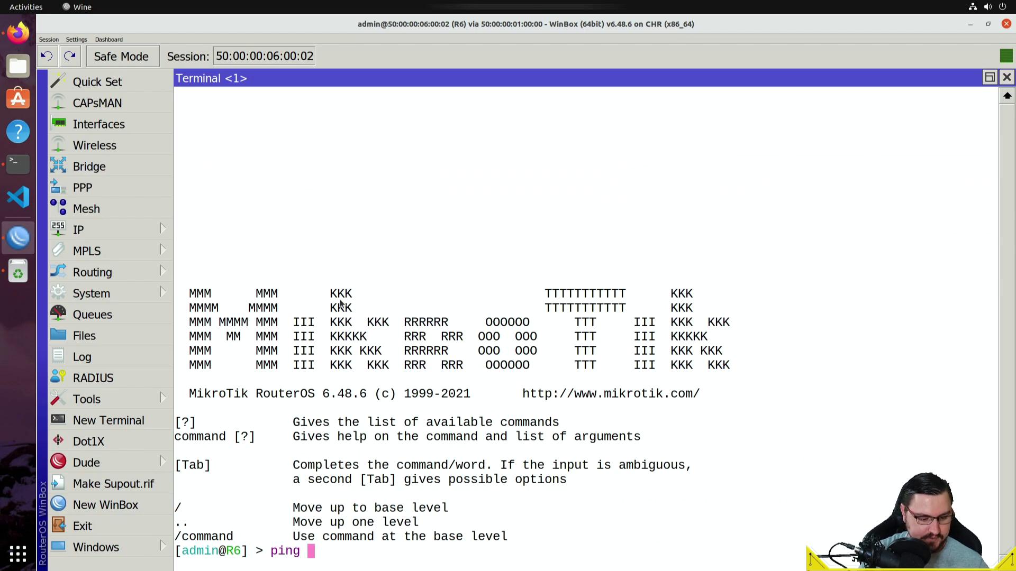
pyautogui.write('8.8.8.8')
pyautogui.press('Return')
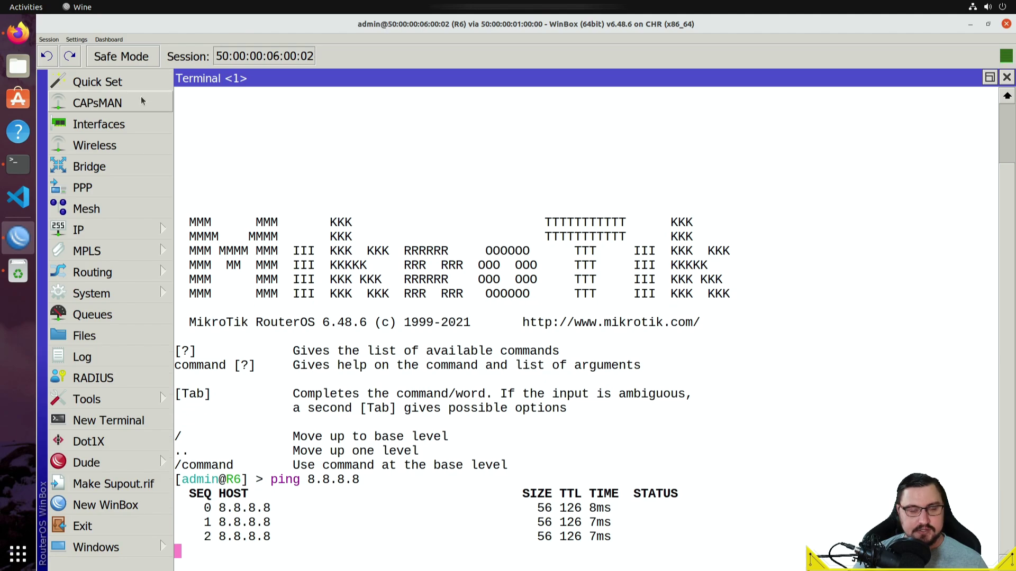
# Disable the pppoe-out1 interface and move the interface list aside to expose the running ping
pyautogui.click(118, 123)
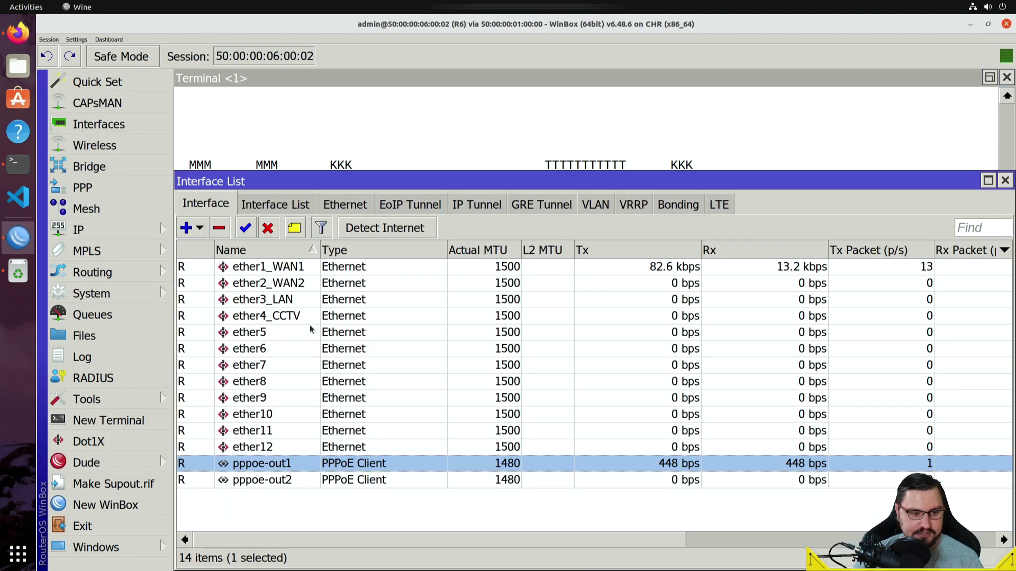
pyautogui.click(269, 229)
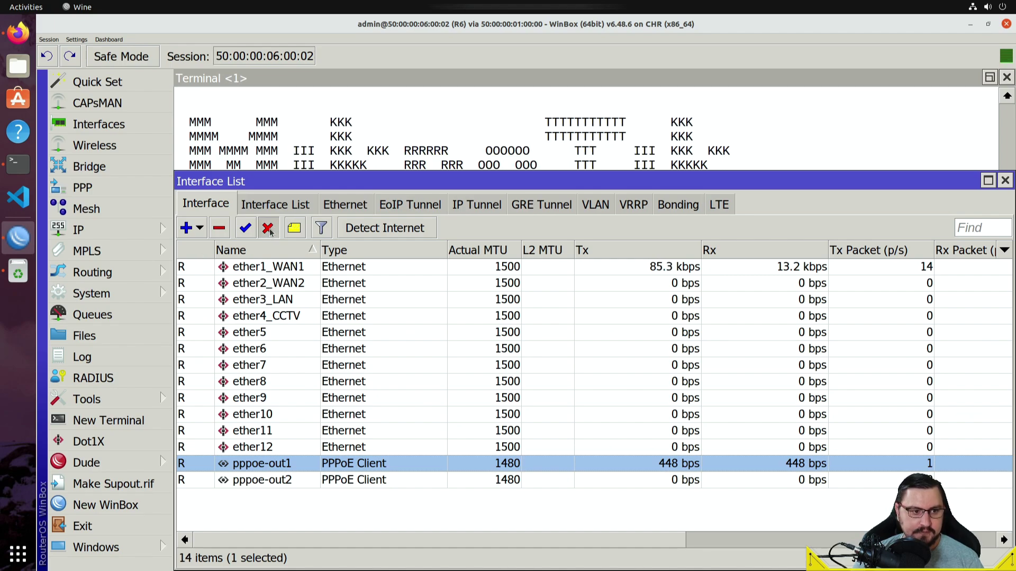
pyautogui.doubleClick(238, 182)
pyautogui.doubleClick(777, 563)
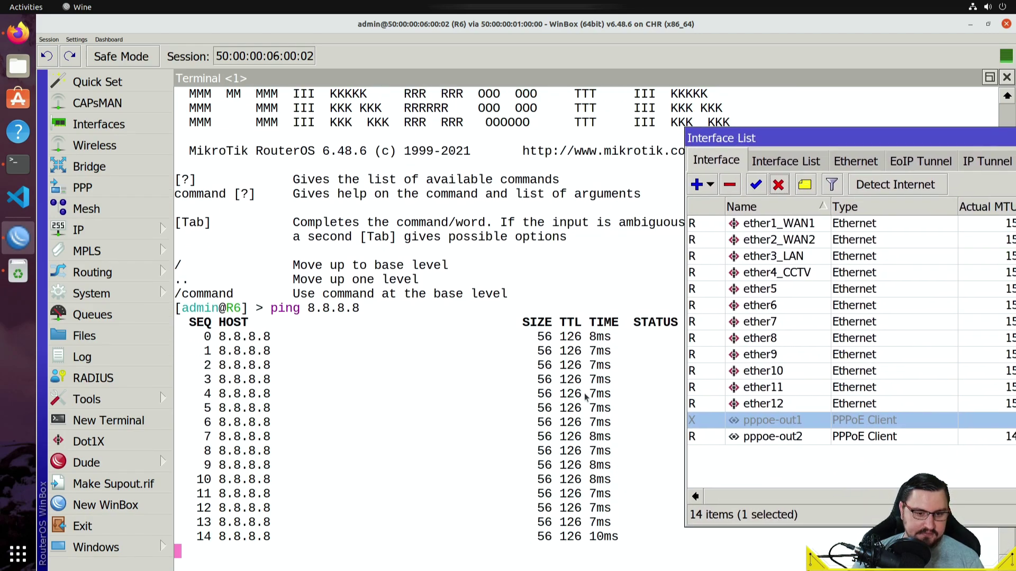
# Bring up the IP route list and compare the state of the pppoe-out1 and pppoe-out2 default routes
pyautogui.click(79, 230)
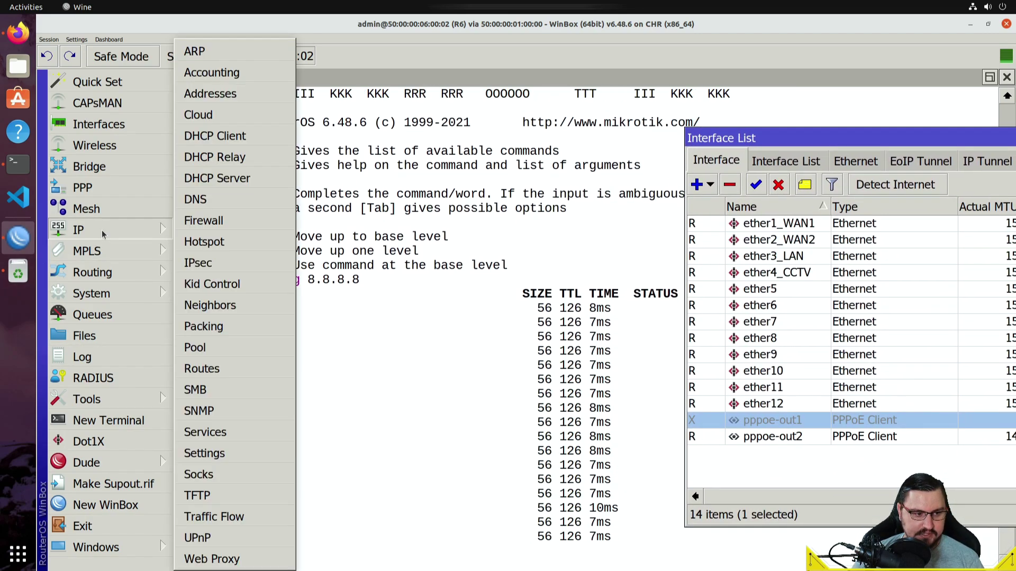
pyautogui.click(206, 367)
pyautogui.click(301, 212)
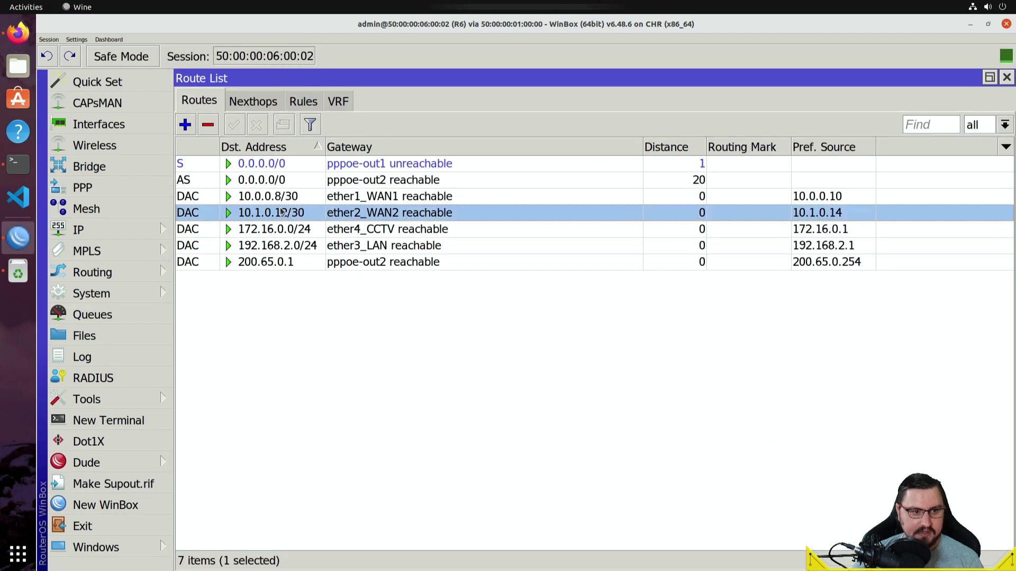
pyautogui.click(407, 185)
pyautogui.click(365, 164)
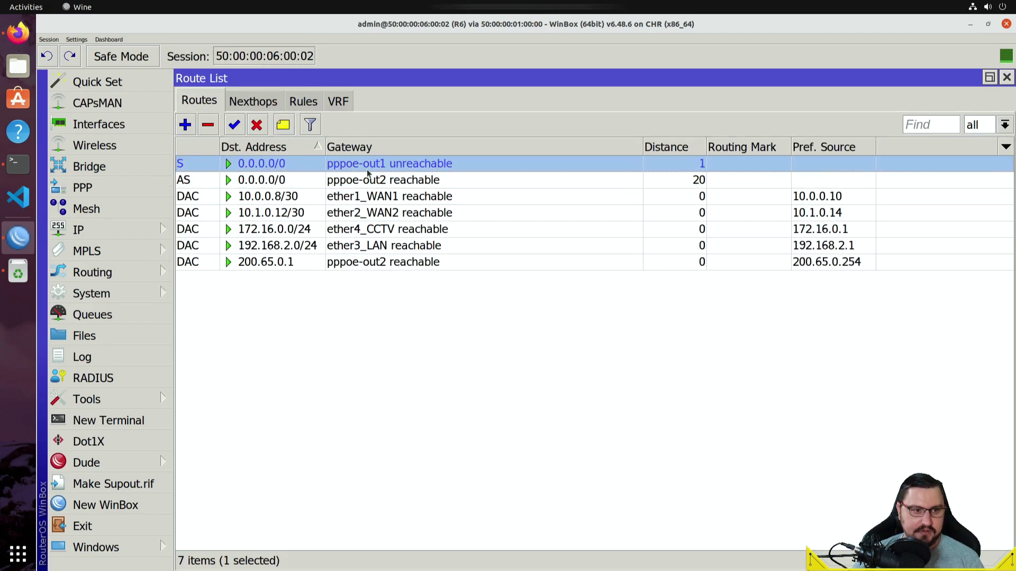
pyautogui.doubleClick(418, 180)
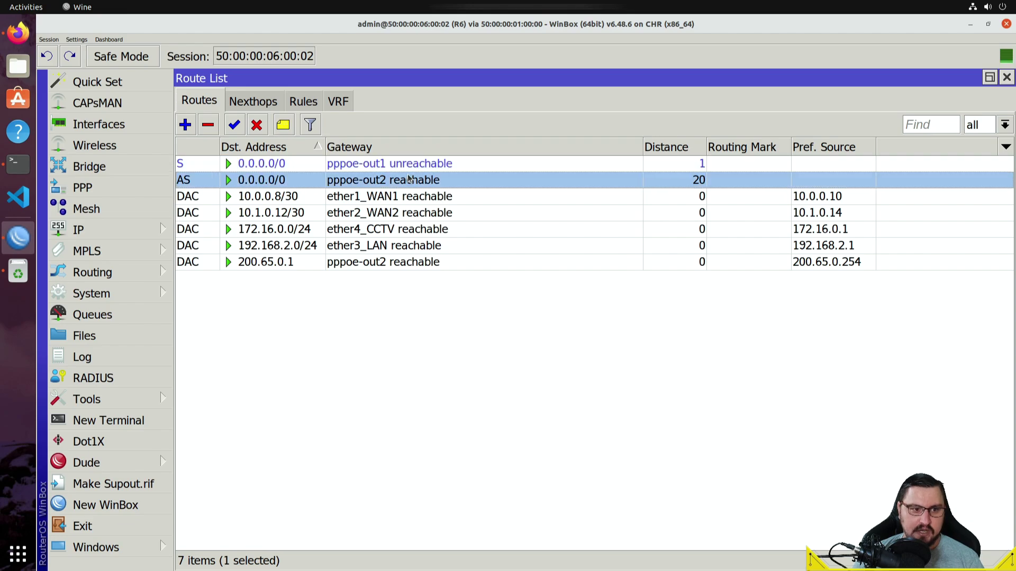
# Inspect the settings of the pppoe-out1 default route, close them without changes, and select the pppoe-out2 default route
pyautogui.click(415, 170)
pyautogui.doubleClick(414, 171)
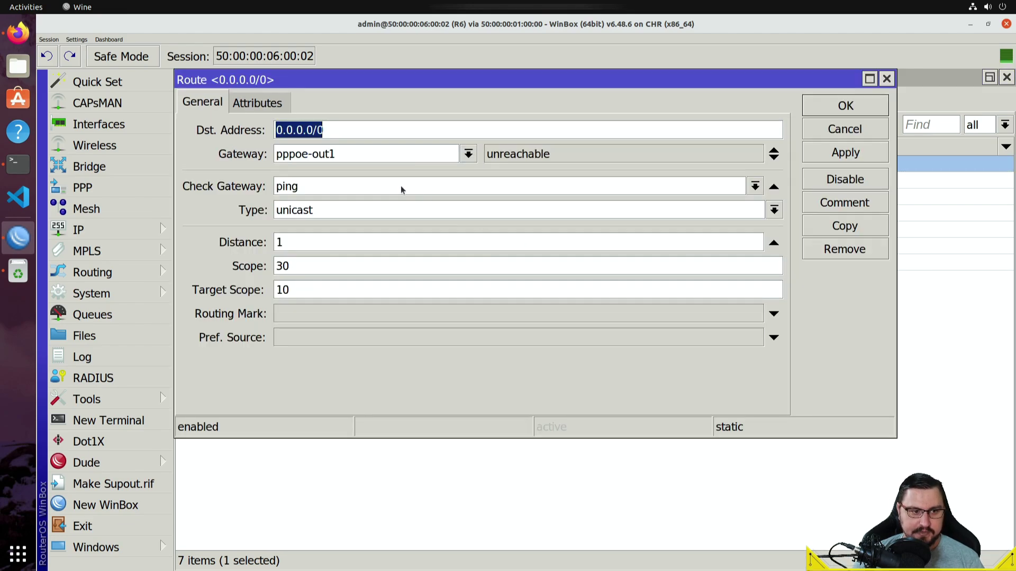
pyautogui.click(843, 129)
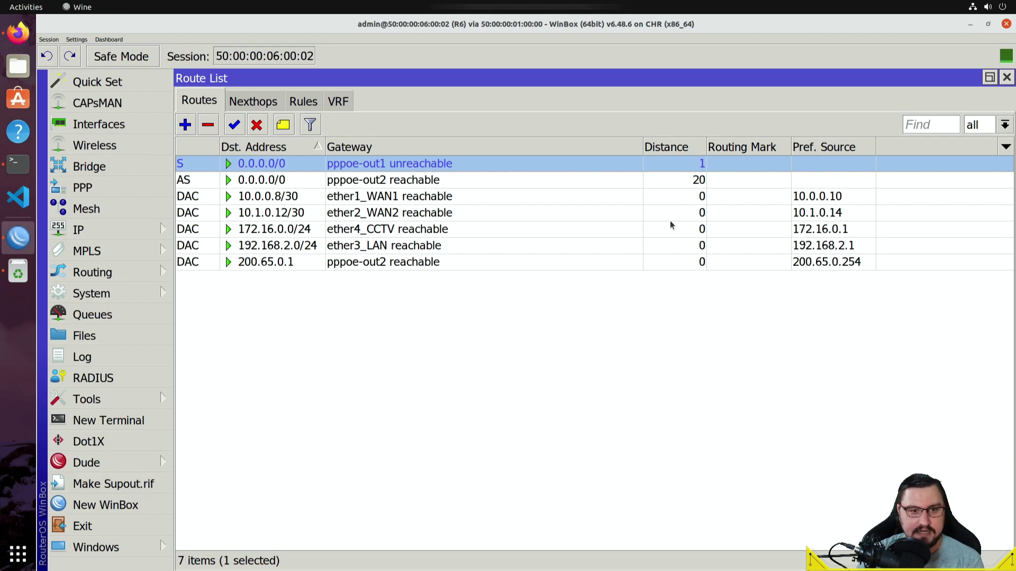
pyautogui.click(347, 180)
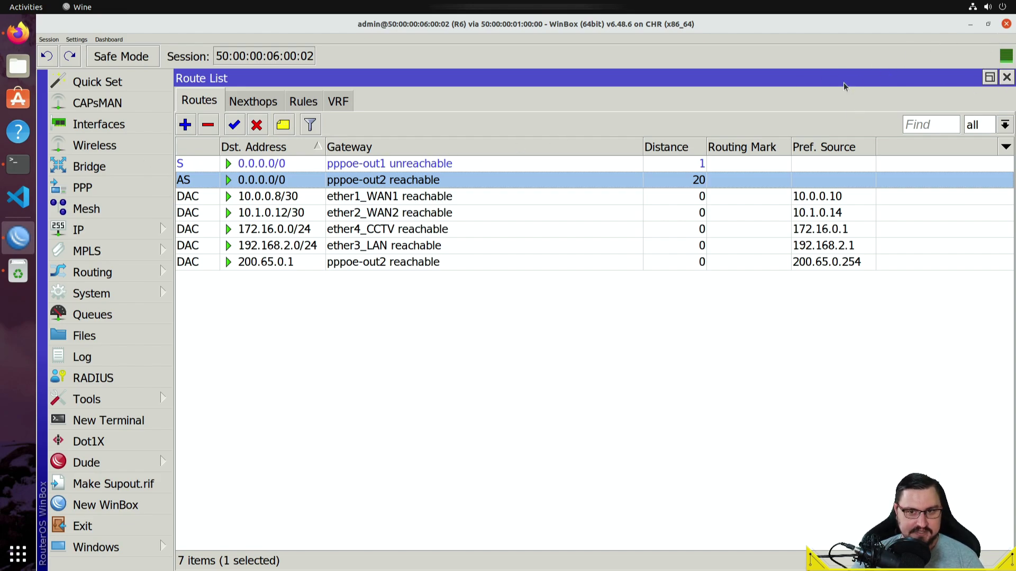
# Shrink the maximized route list and rearrange it and the pppoe-out2 route settings to expose the running ping
pyautogui.doubleClick(816, 80)
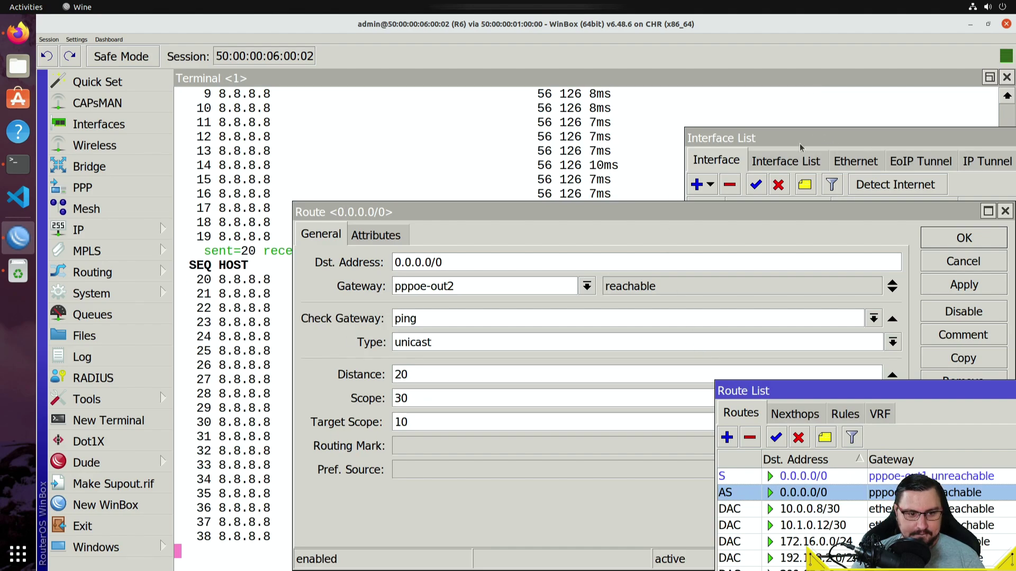
pyautogui.click(401, 214)
pyautogui.moveTo(400, 214); pyautogui.dragTo(208, 131)
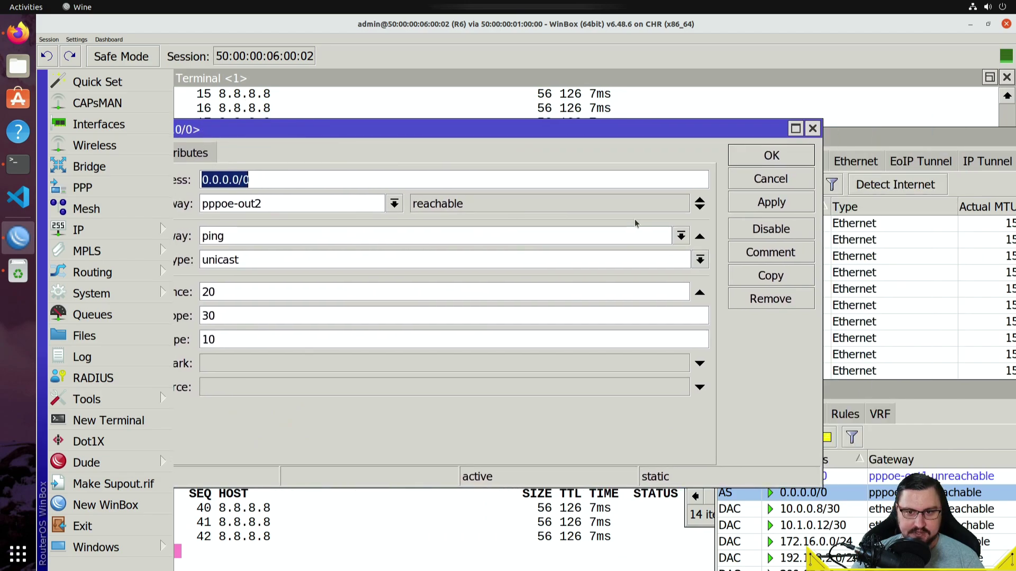
pyautogui.moveTo(854, 396); pyautogui.dragTo(520, 163)
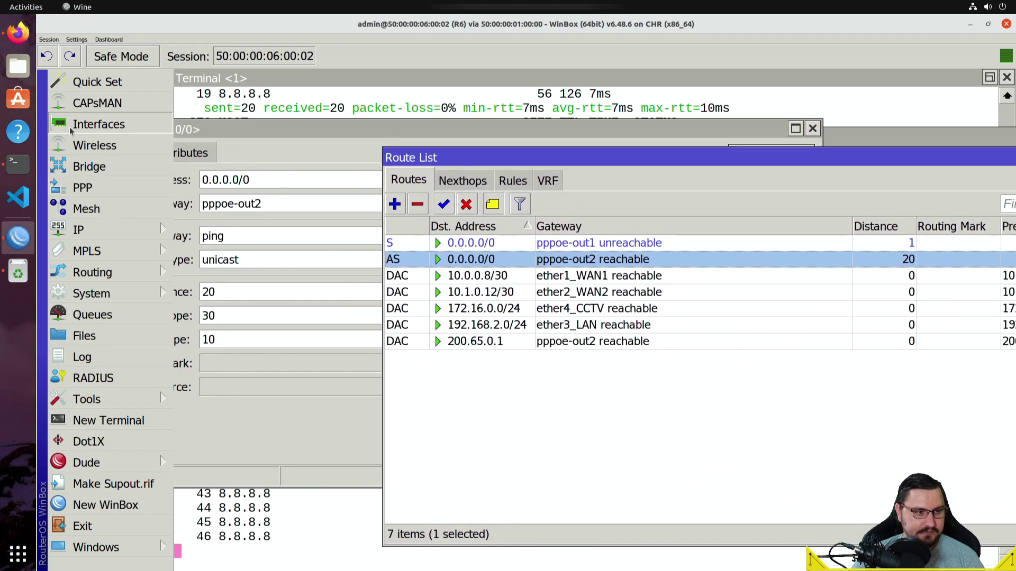
# Re-enable the pppoe-out1 interface and close the interface list
pyautogui.click(98, 124)
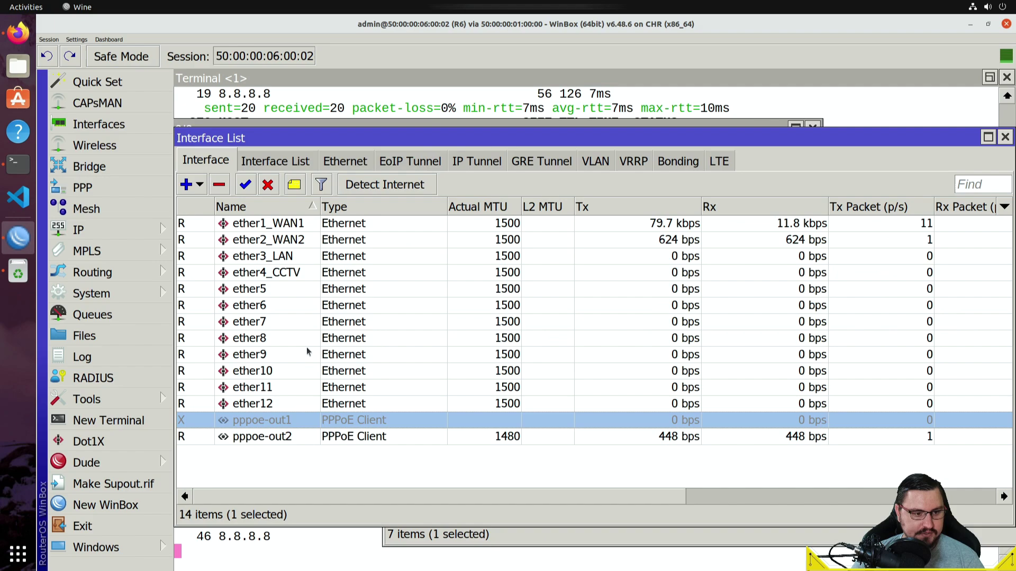
pyautogui.click(242, 183)
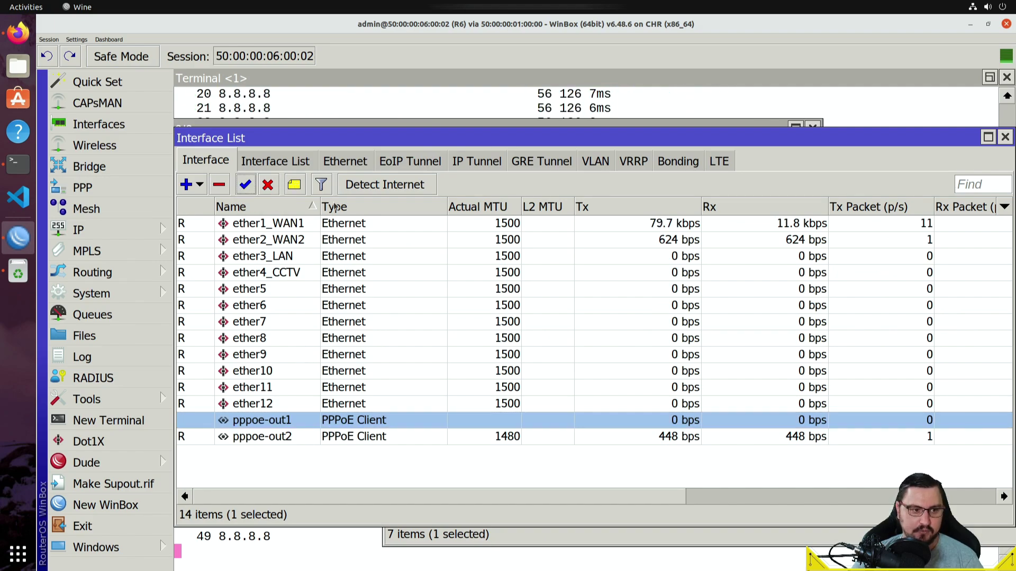
pyautogui.click(1005, 137)
# Maximize the route list and review the routes sorted by gateway, finishing with them sorted by destination address
pyautogui.click(493, 243)
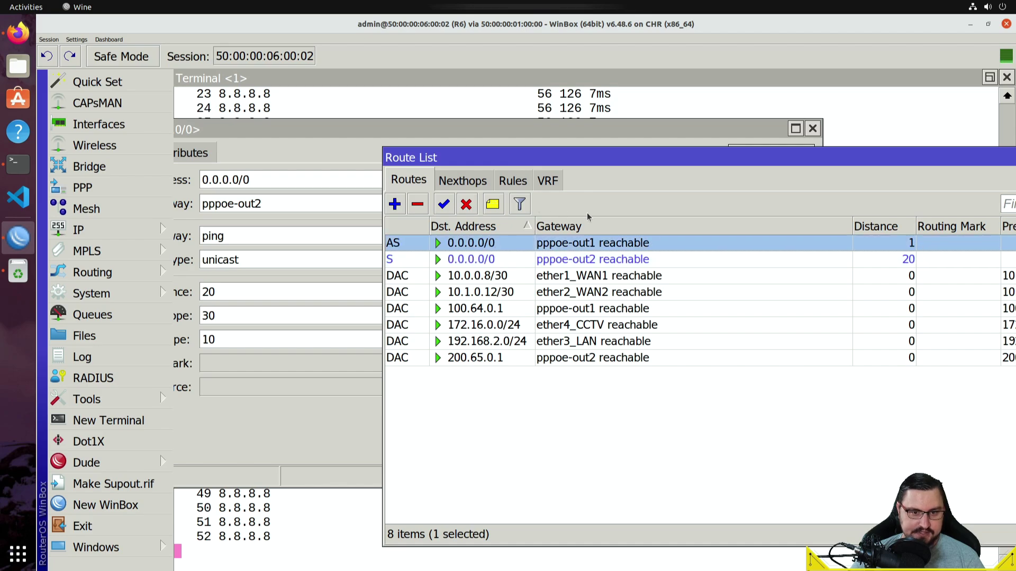
pyautogui.moveTo(578, 166); pyautogui.dragTo(368, 87)
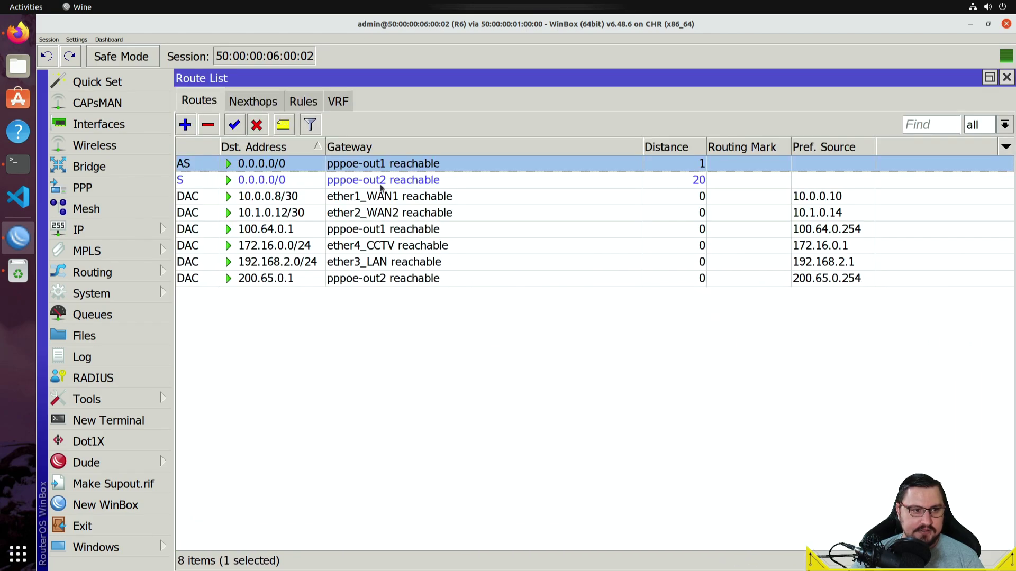
pyautogui.click(365, 196)
pyautogui.click(371, 150)
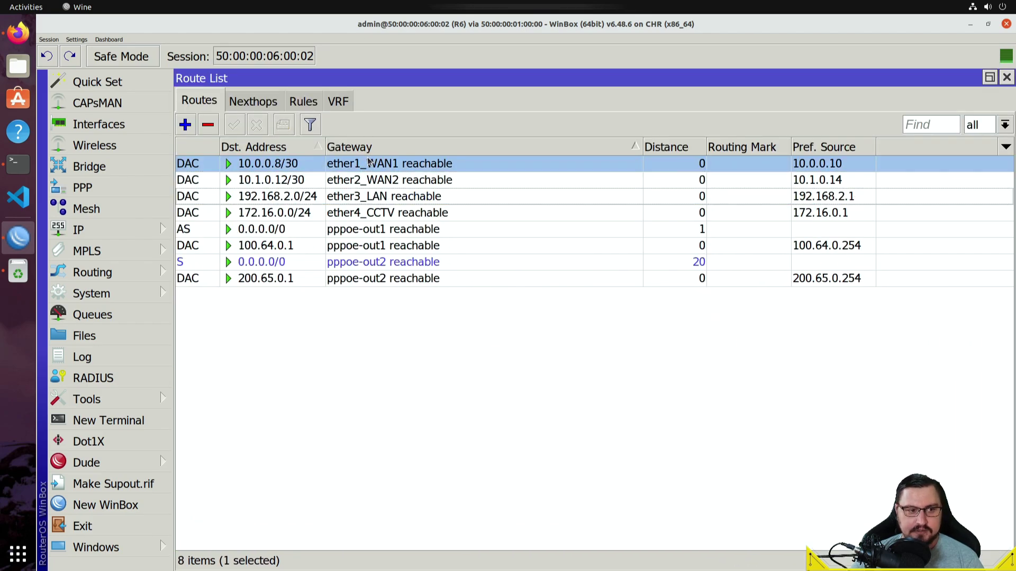
pyautogui.click(286, 151)
# Set the distance of the pppoe-out1 default route to 50 and save the route
pyautogui.doubleClick(269, 169)
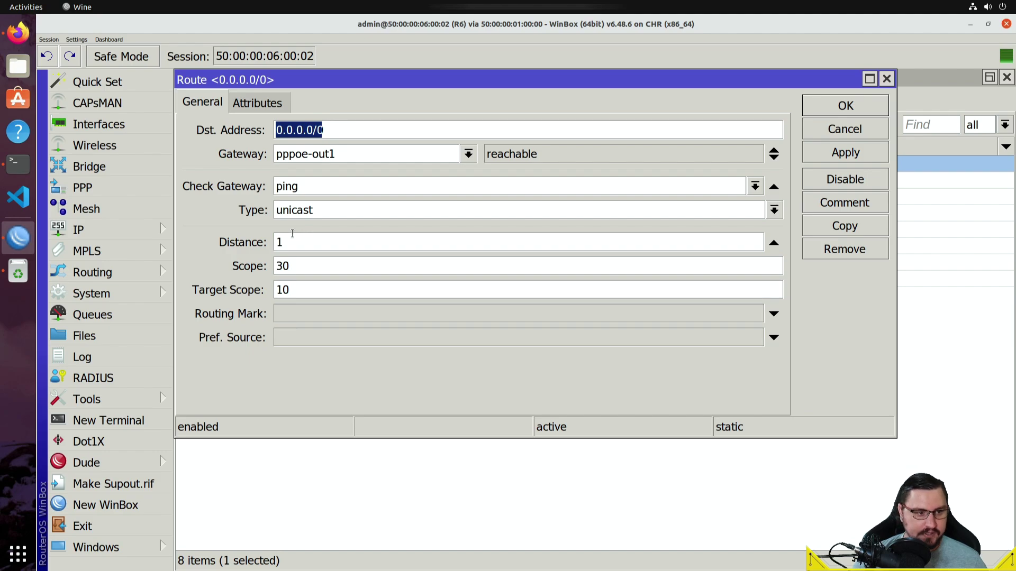
pyautogui.doubleClick(292, 235)
pyautogui.write('5')
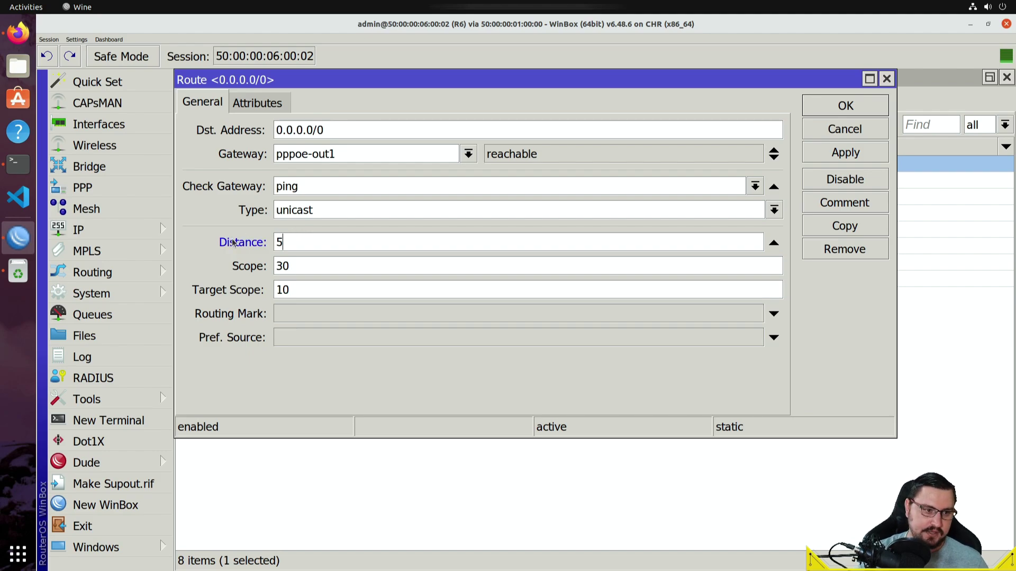
pyautogui.write('0')
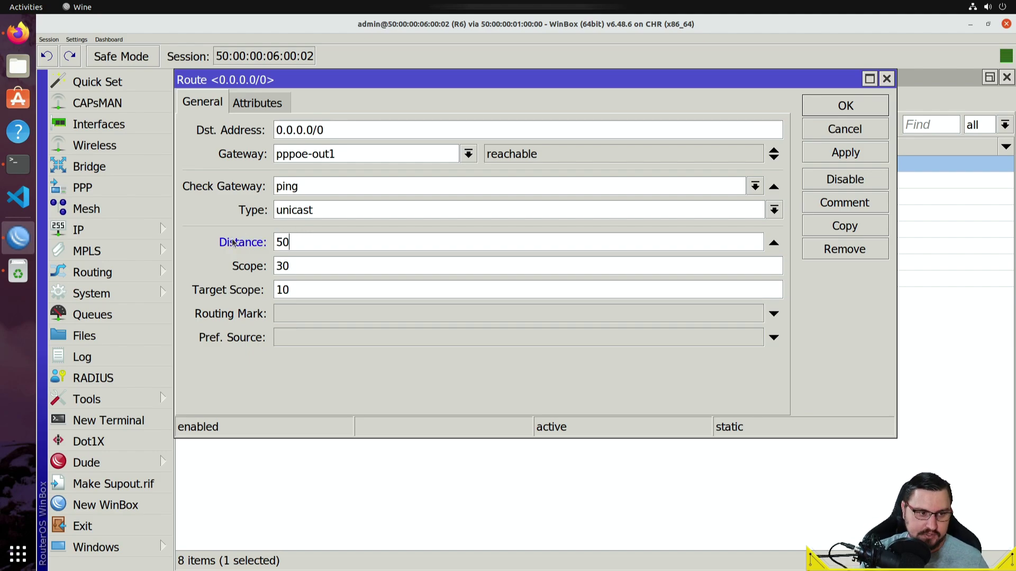
pyautogui.click(824, 153)
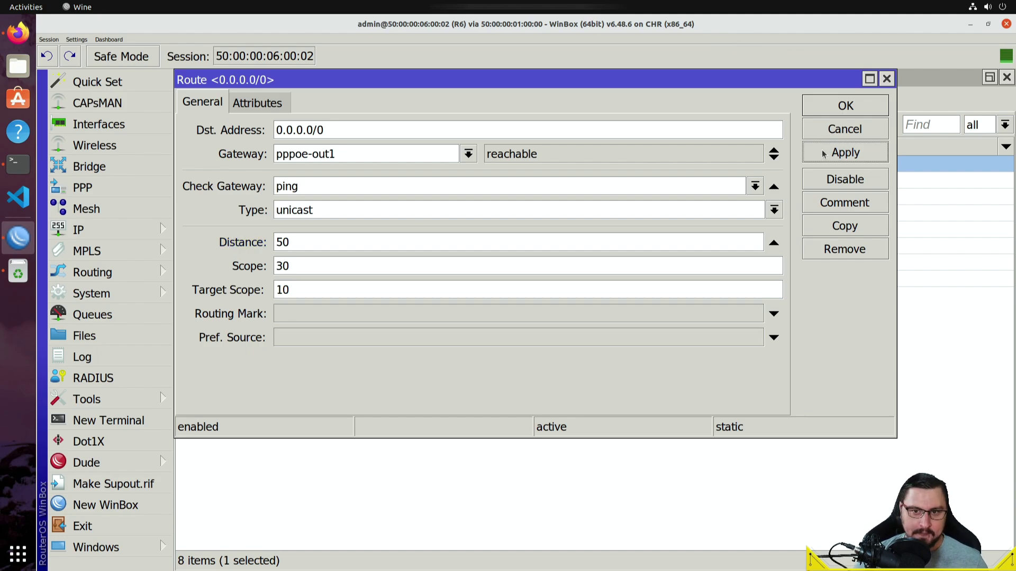
pyautogui.click(838, 106)
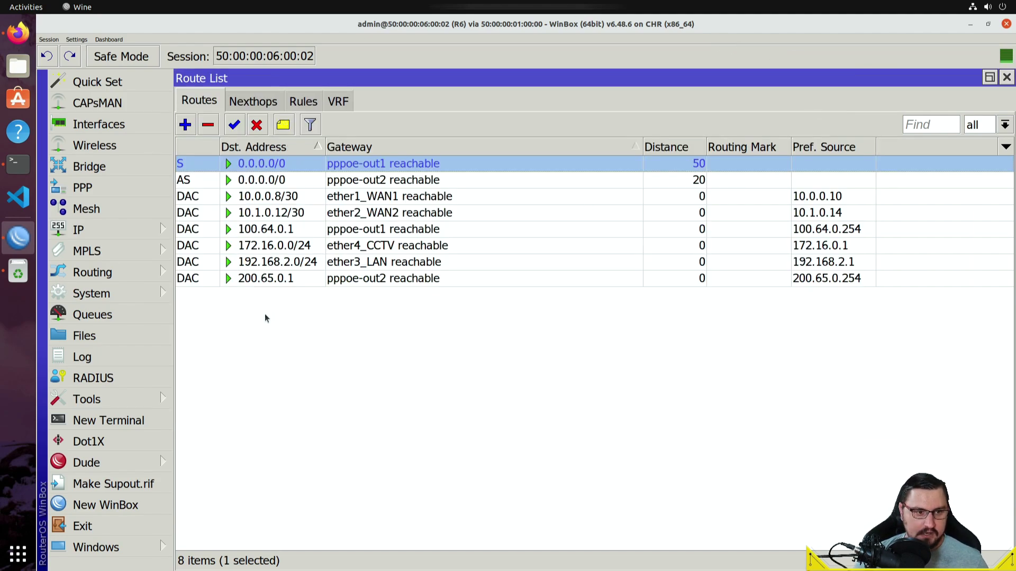
# Compare the flags and distances of the pppoe-out1 and pppoe-out2 default routes, and check the connected ether2_WAN2 route
pyautogui.click(362, 183)
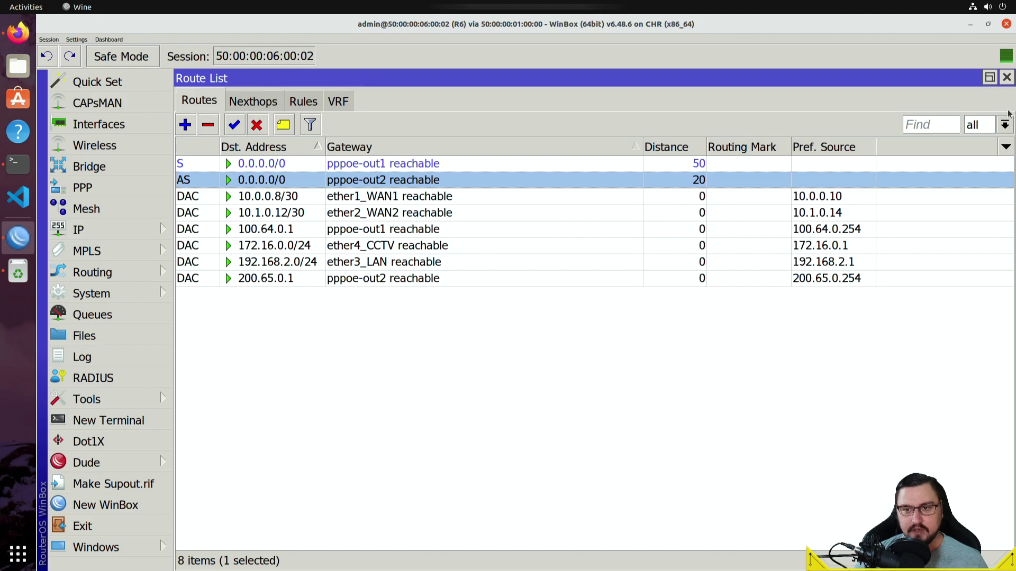
pyautogui.click(443, 200)
pyautogui.click(402, 175)
pyautogui.click(402, 170)
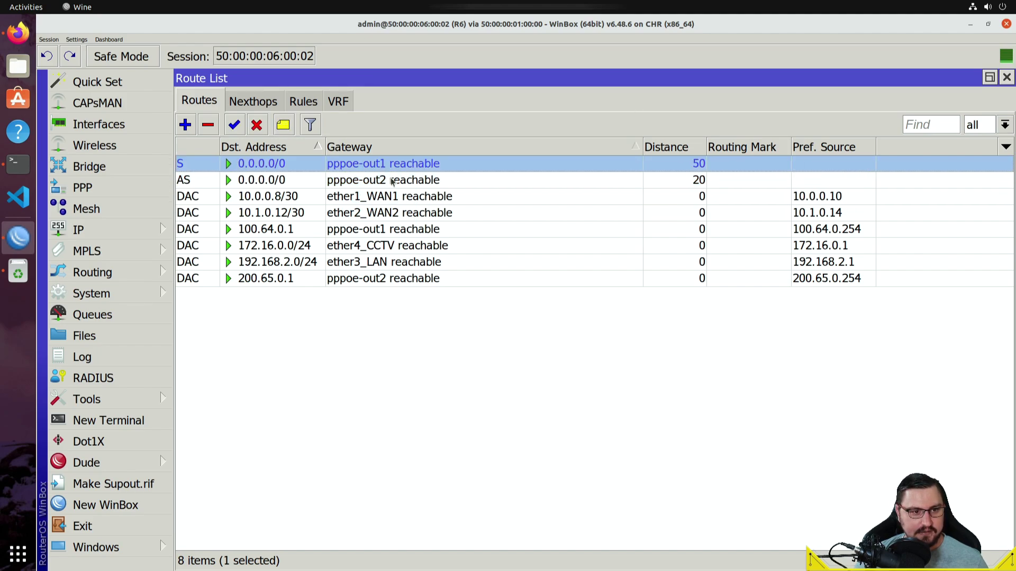
pyautogui.click(377, 192)
pyautogui.click(417, 170)
pyautogui.click(444, 183)
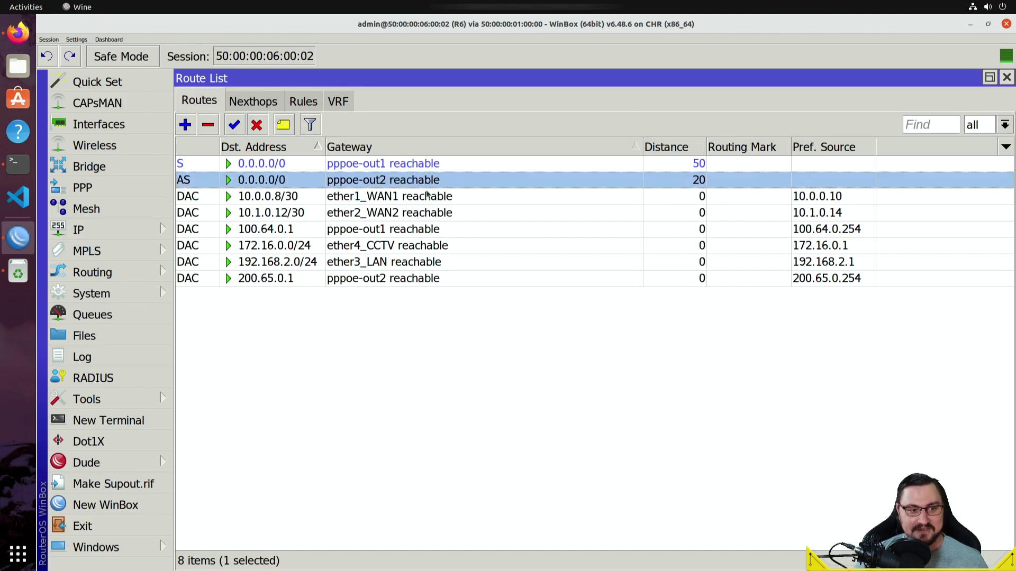
pyautogui.click(659, 196)
pyautogui.click(537, 186)
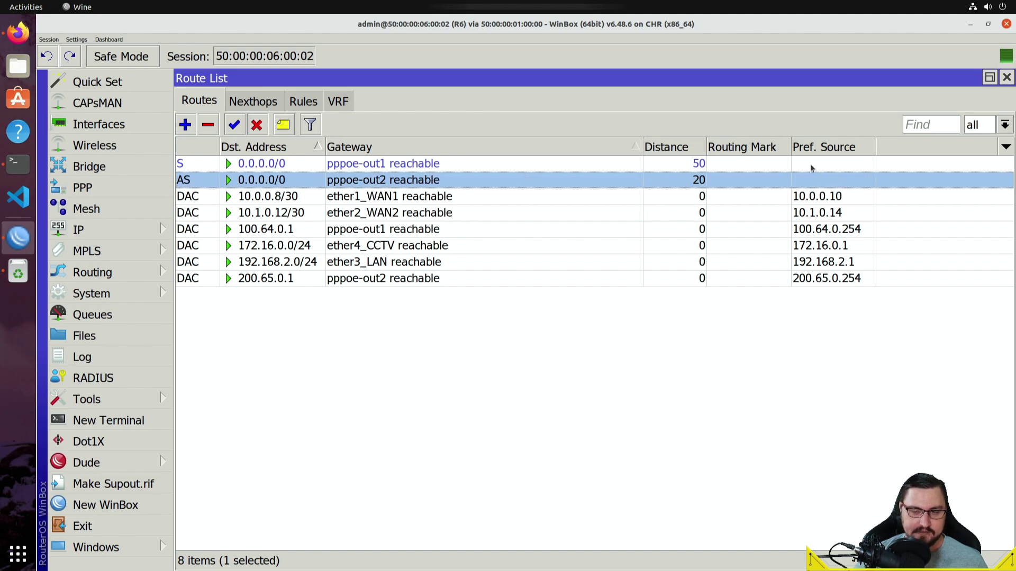
pyautogui.click(368, 212)
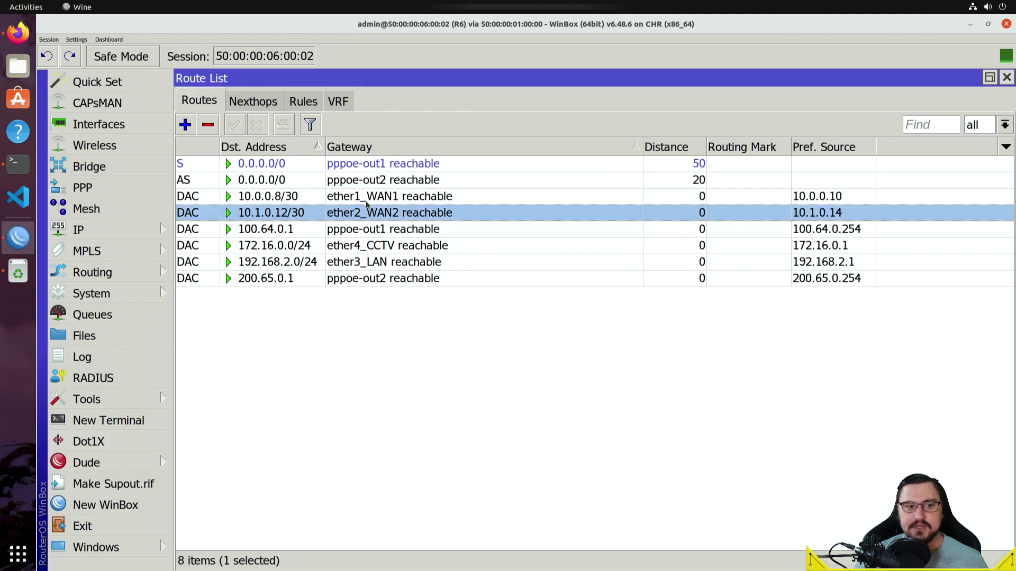
pyautogui.moveTo(308, 220)
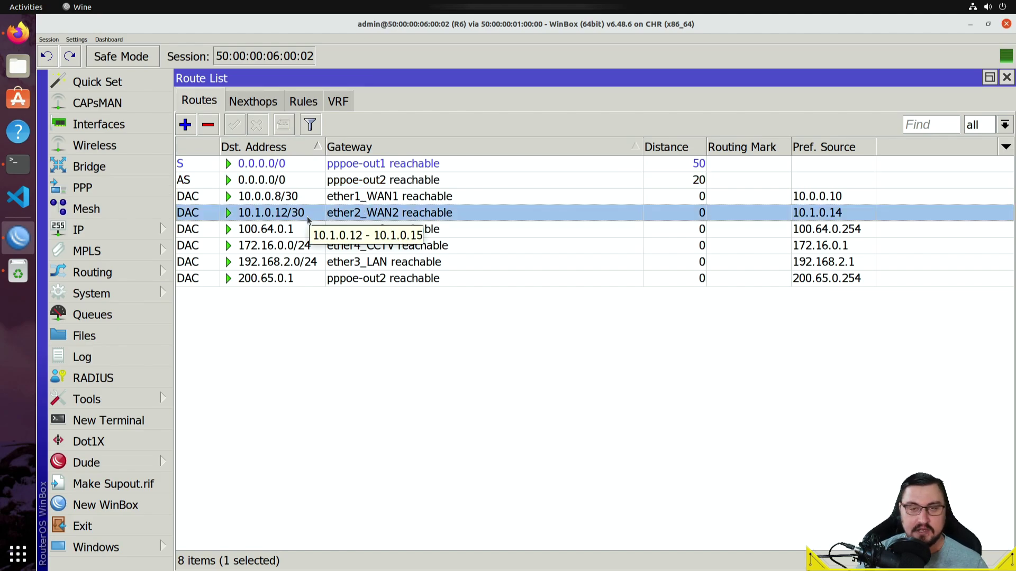